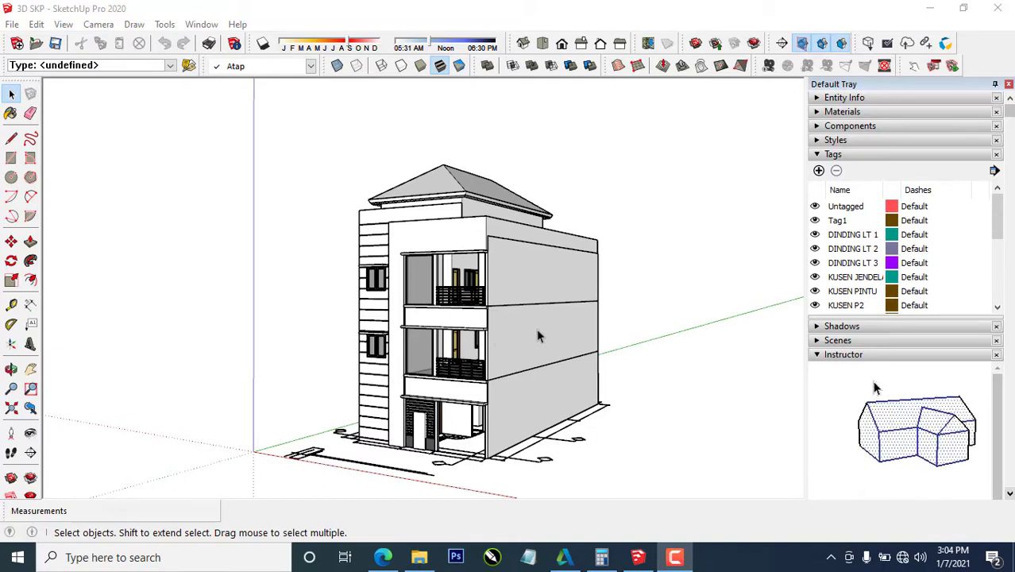
Examine the three-storey house model's front facade, roof and side wall from several angles.
{"action": "middle_click_drag", "start_coordinate": [527, 338], "coordinate": [520, 358]}
{"action": "scroll", "coordinate": [508, 357], "scroll_direction": "up", "scroll_amount": 2}
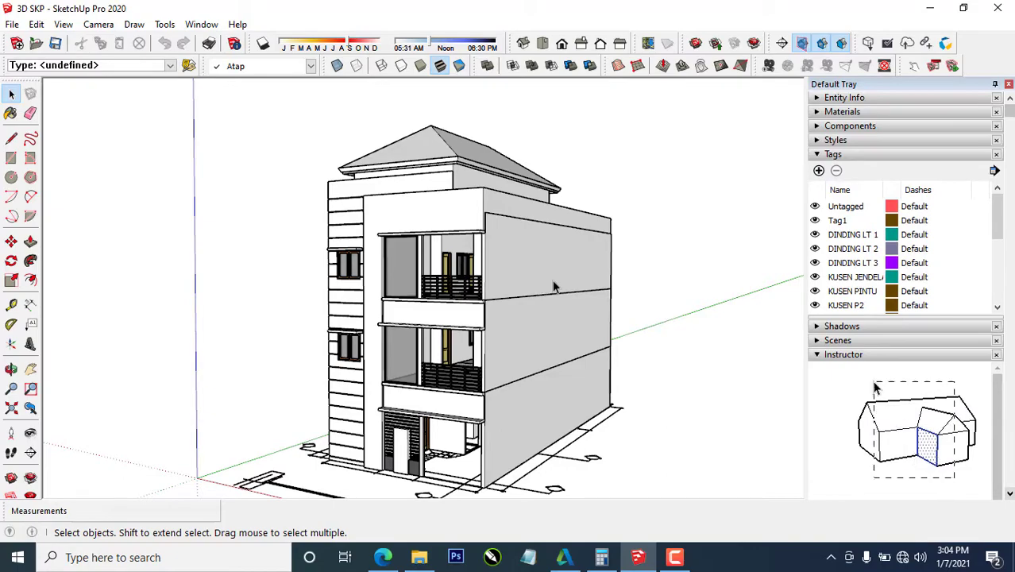
{"action": "middle_click_drag", "start_coordinate": [554, 287], "coordinate": [671, 413]}
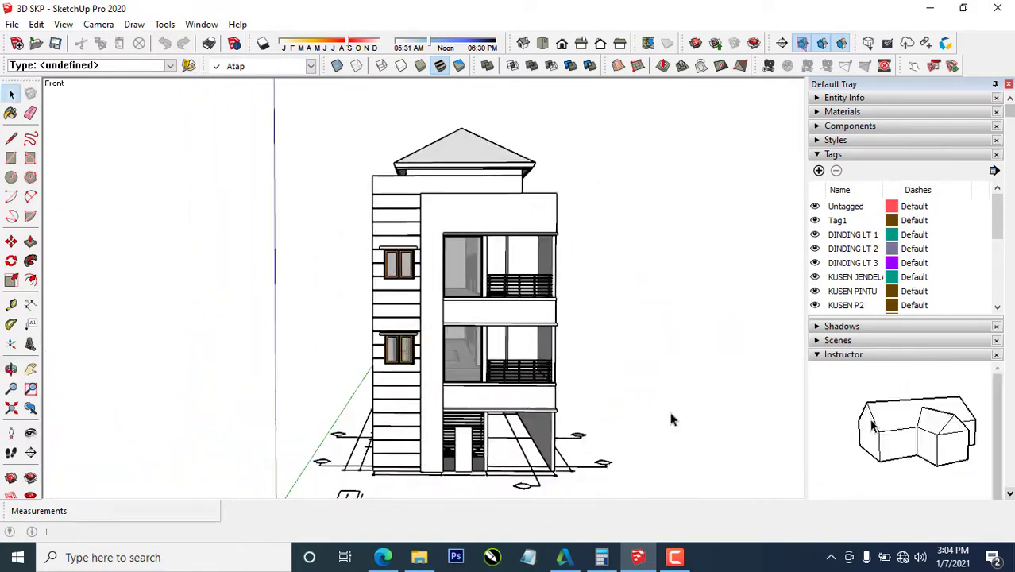
{"action": "middle_click_drag", "start_coordinate": [419, 351], "coordinate": [397, 350]}
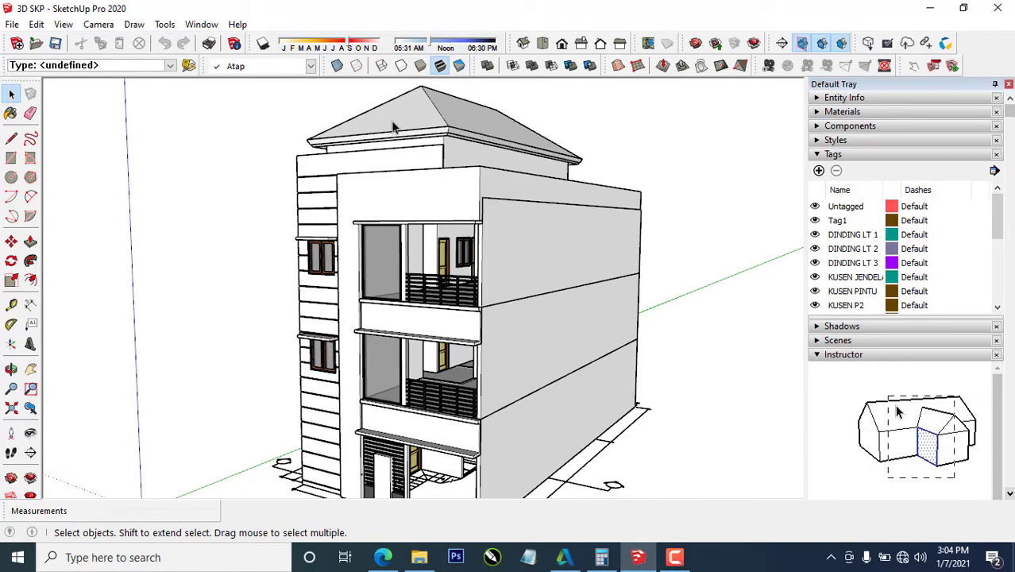
{"action": "scroll", "coordinate": [455, 187], "scroll_direction": "down", "scroll_amount": 2}
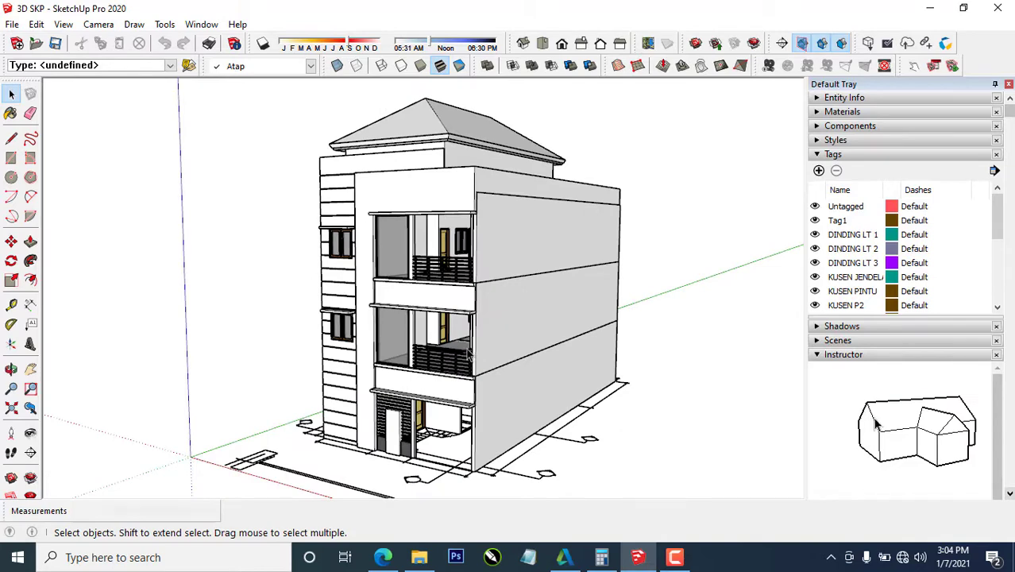
{"action": "middle_click_drag", "start_coordinate": [469, 354], "coordinate": [499, 178]}
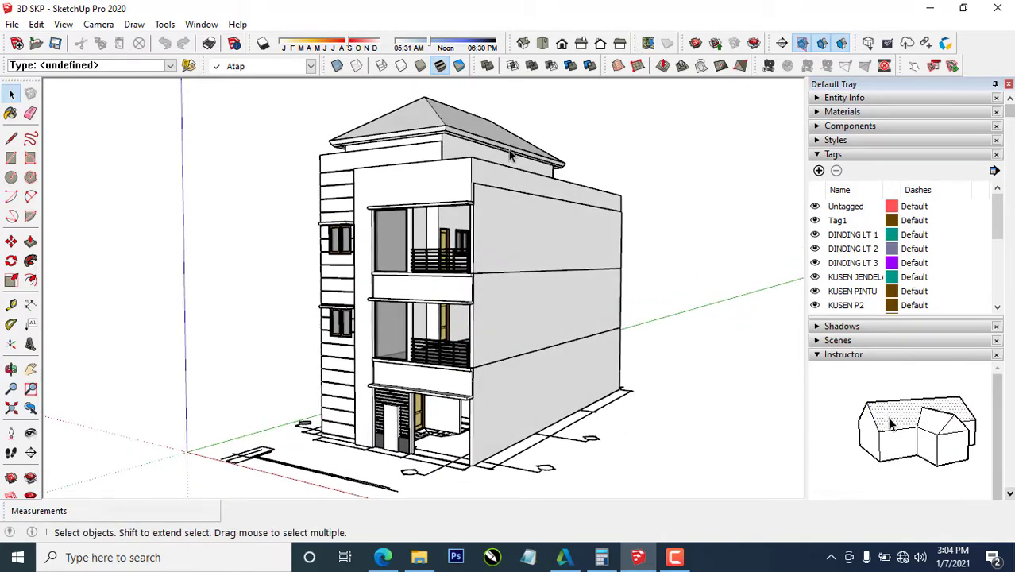
{"action": "middle_click_drag", "start_coordinate": [488, 116], "coordinate": [442, 119]}
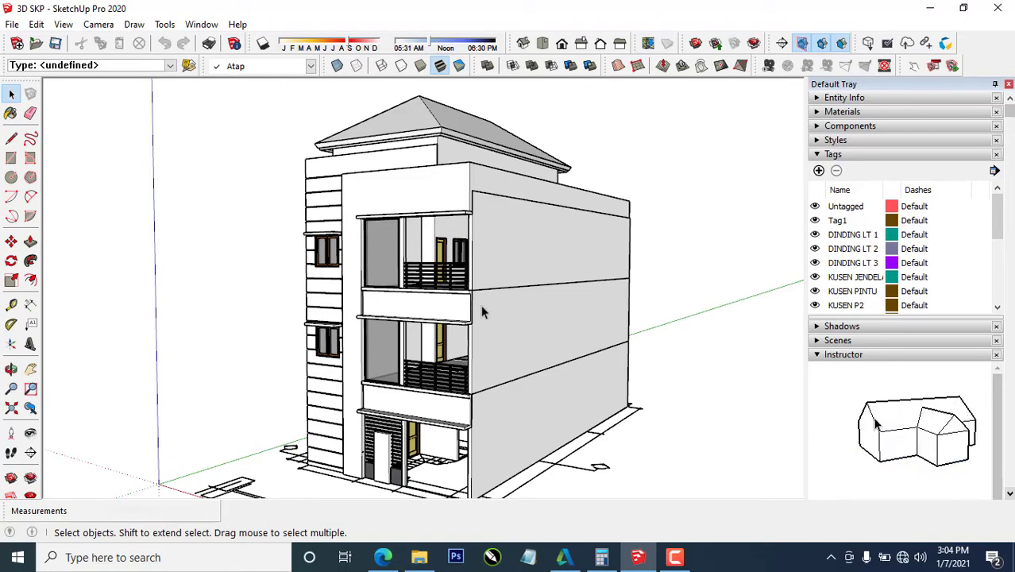
{"action": "middle_click_drag", "start_coordinate": [480, 311], "coordinate": [434, 312]}
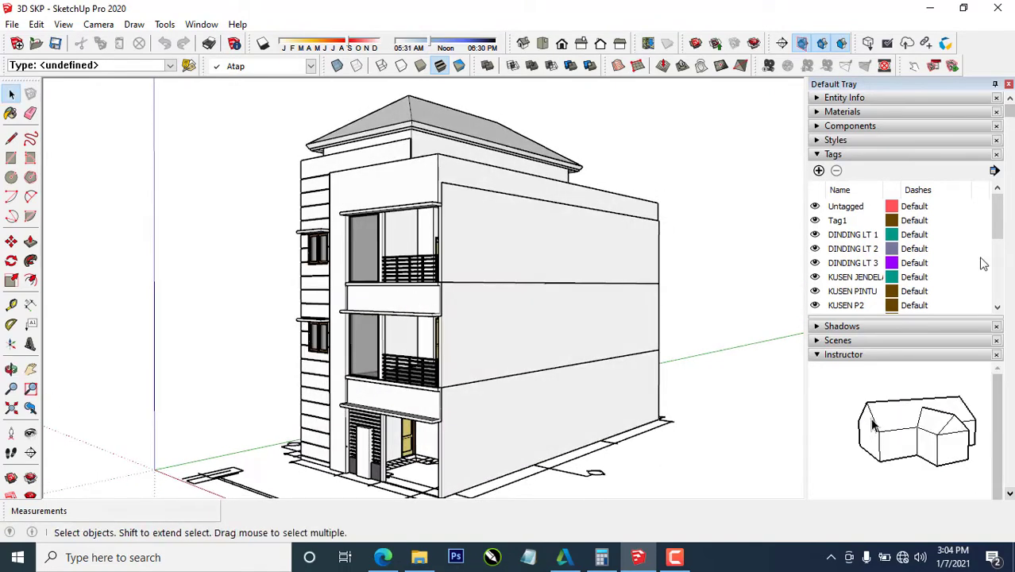
Add a new tag named TAngga and make it the current drawing tag.
{"action": "left_click_drag", "start_coordinate": [997, 220], "coordinate": [917, 199]}
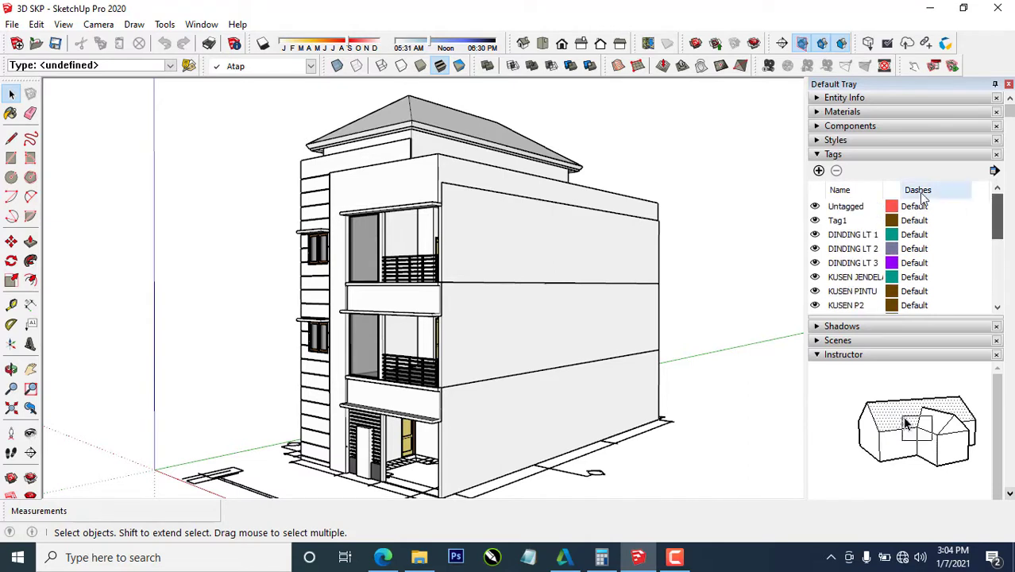
{"action": "left_click", "coordinate": [818, 171]}
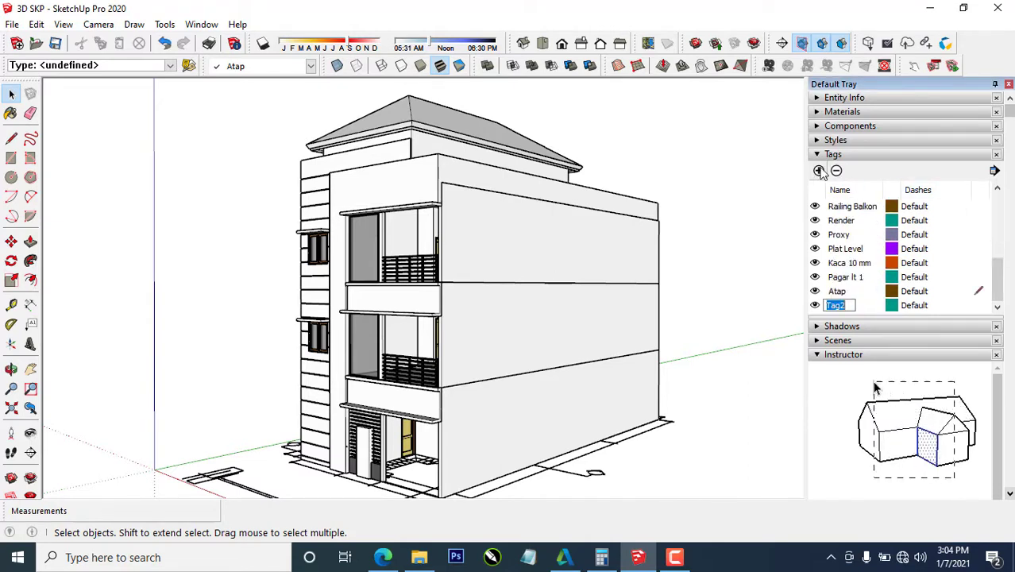
{"action": "key", "text": "BackSpace"}
{"action": "type", "text": "atn"}
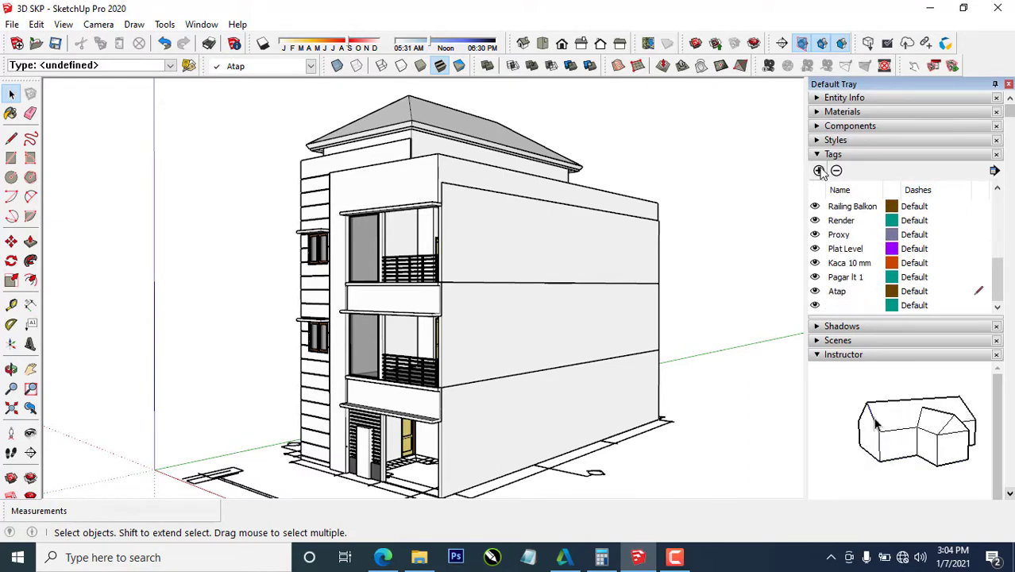
{"action": "key", "text": "BackSpace"}
{"action": "key", "text": "BackSpace"}
{"action": "key", "text": "BackSpace"}
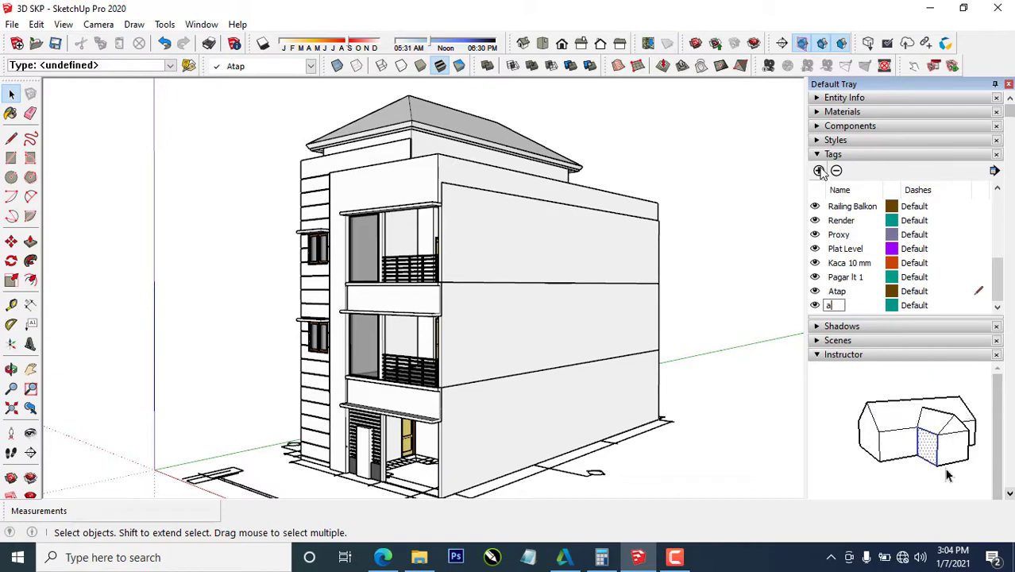
{"action": "type", "text": "TAngga"}
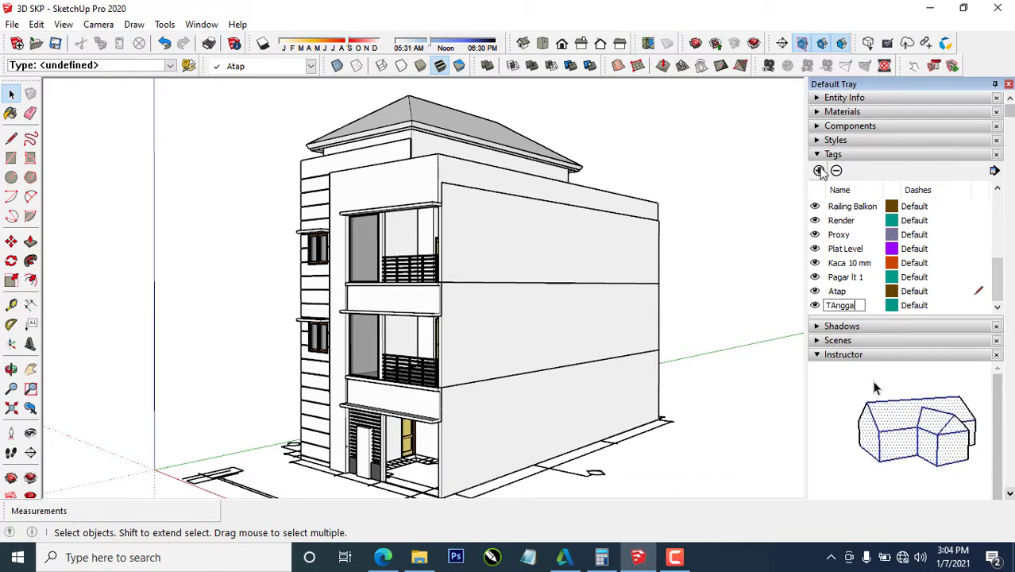
{"action": "key", "text": "Return"}
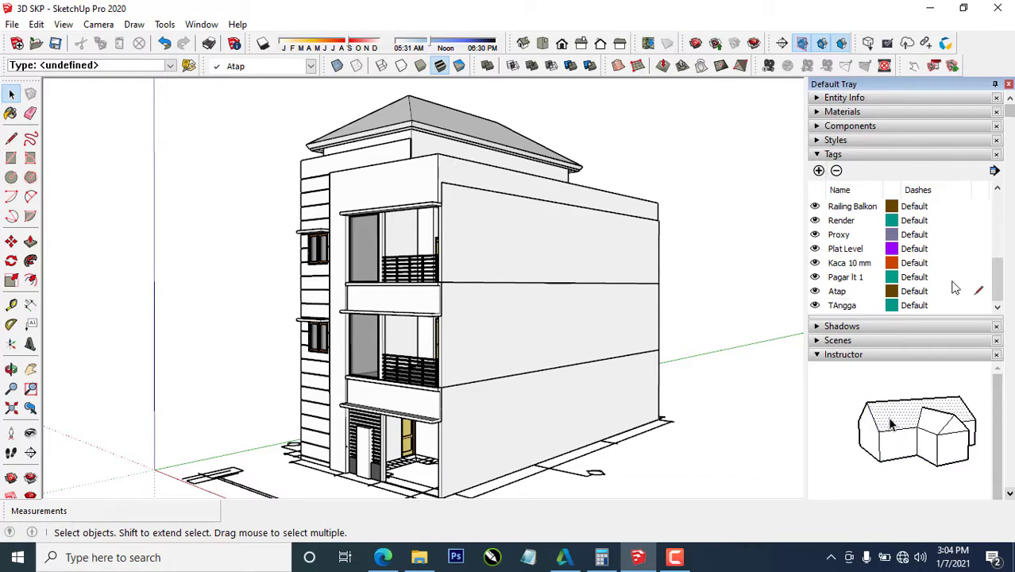
{"action": "left_click", "coordinate": [977, 306]}
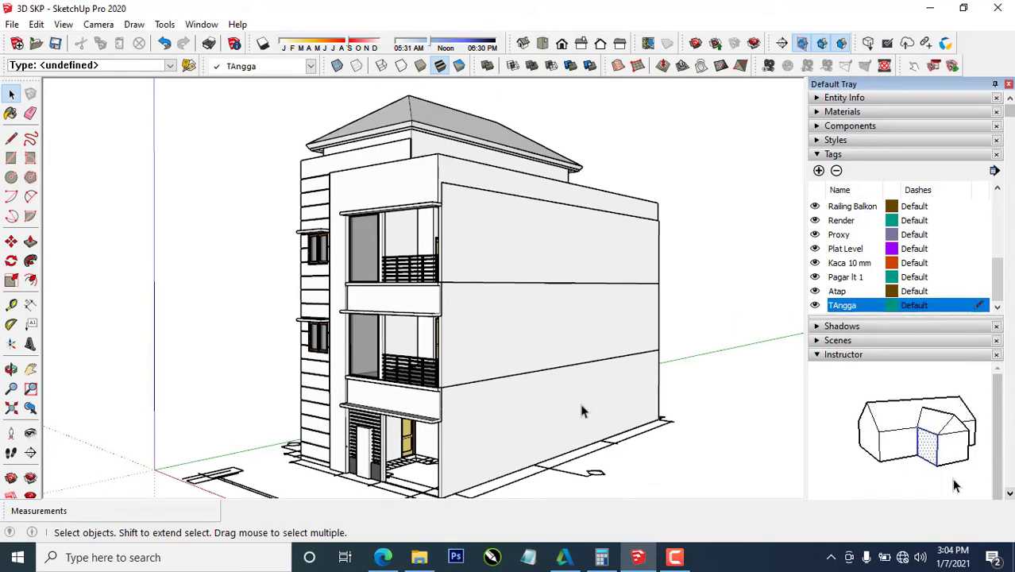
Identify the side walls' tags and hide the wall tags DINDING LT 1, DINDING LT 2 and DINDING LT 3.
{"action": "middle_click_drag", "start_coordinate": [578, 422], "coordinate": [656, 403]}
{"action": "left_click", "coordinate": [561, 250]}
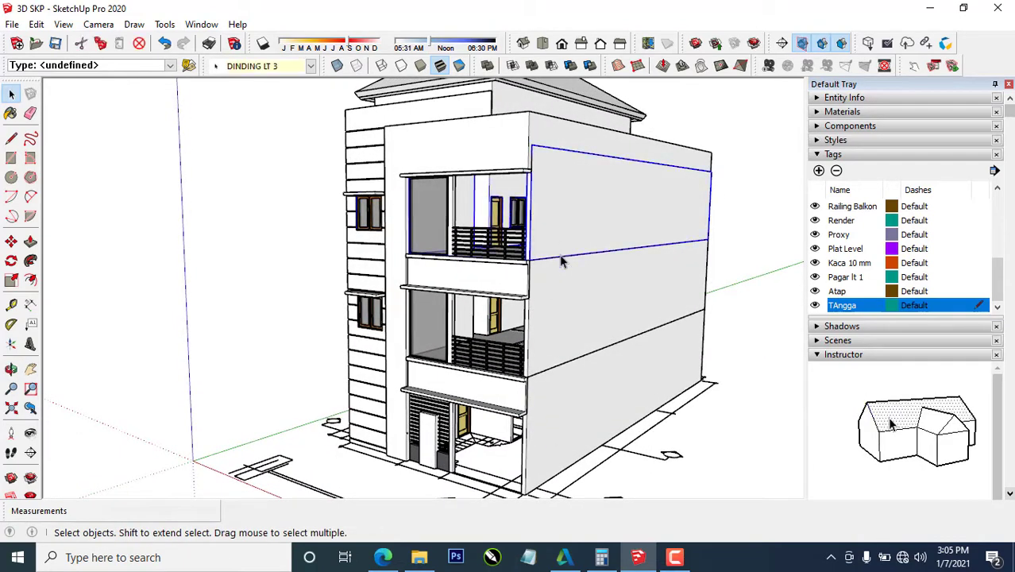
{"action": "left_click", "coordinate": [568, 310]}
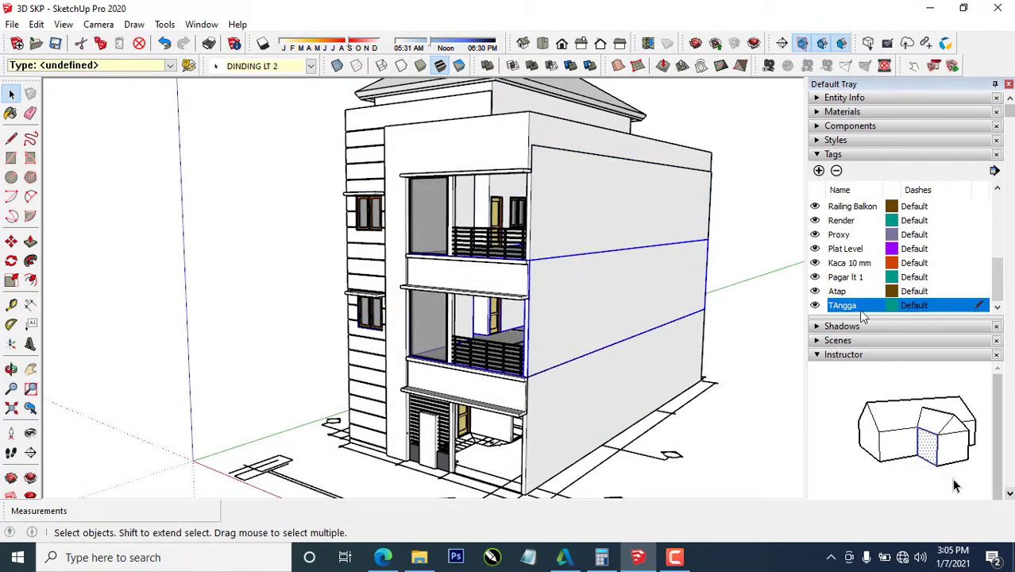
{"action": "scroll", "coordinate": [870, 294], "scroll_direction": "up", "scroll_amount": 10}
{"action": "left_click", "coordinate": [815, 235]}
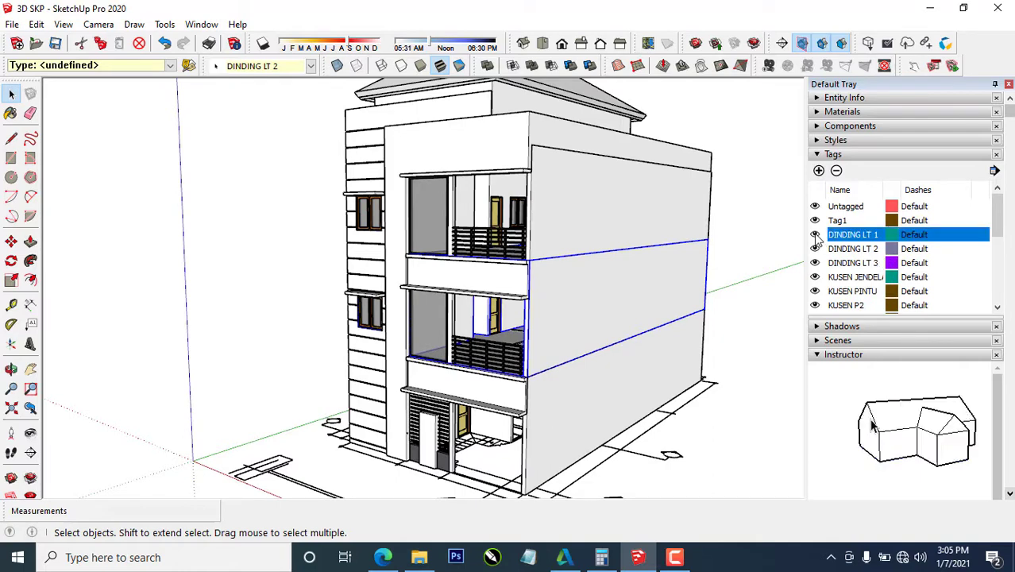
{"action": "left_click", "coordinate": [815, 249]}
{"action": "left_click", "coordinate": [814, 263]}
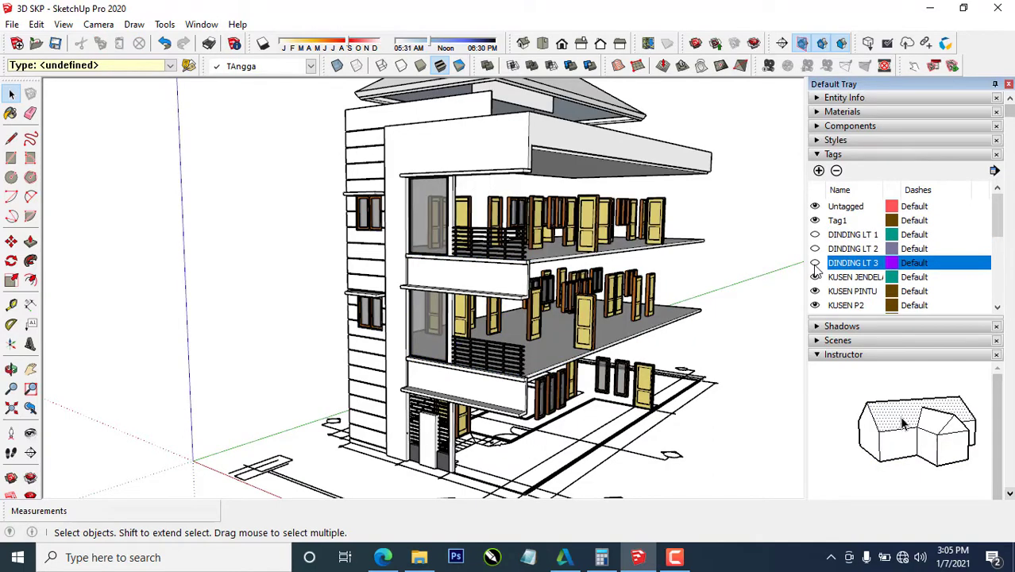
Hide the wall-thickening tag (PENEBALAN) as well as the Plat Level and Pagar lt 1 tags.
{"action": "scroll", "coordinate": [818, 270], "scroll_direction": "down", "scroll_amount": 1}
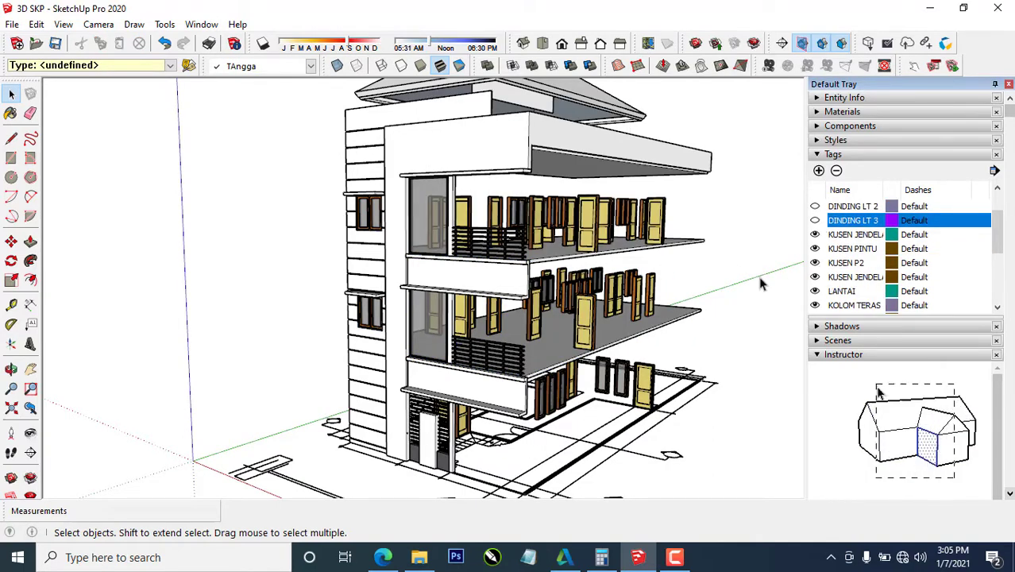
{"action": "scroll", "coordinate": [820, 292], "scroll_direction": "down", "scroll_amount": 1}
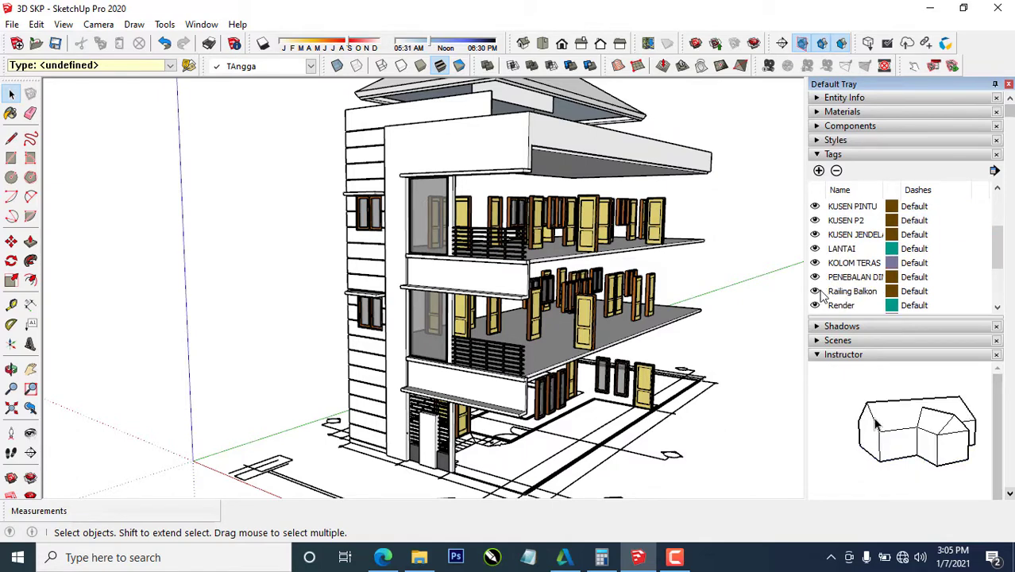
{"action": "left_click", "coordinate": [814, 277]}
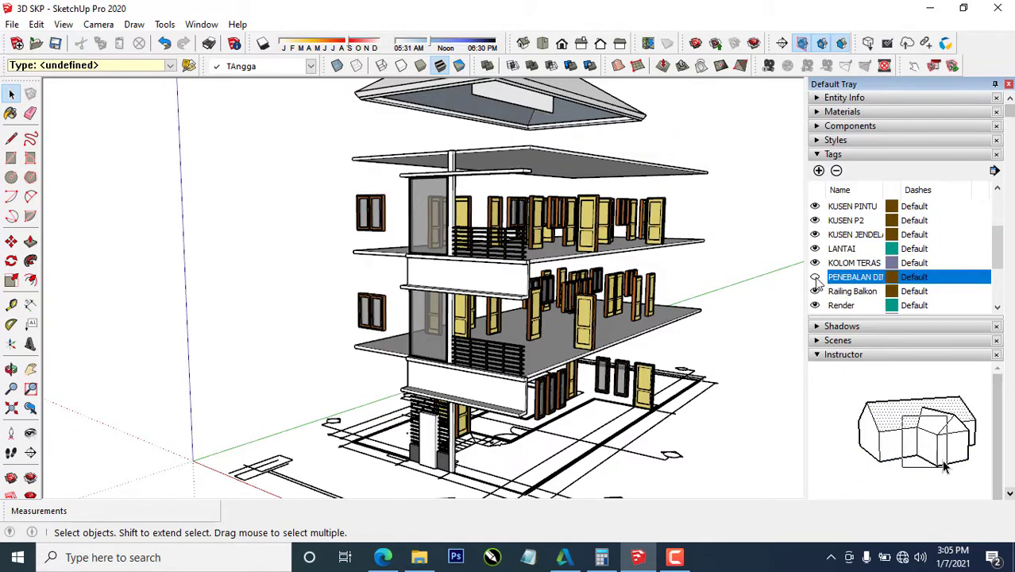
{"action": "scroll", "coordinate": [838, 292], "scroll_direction": "down", "scroll_amount": 1}
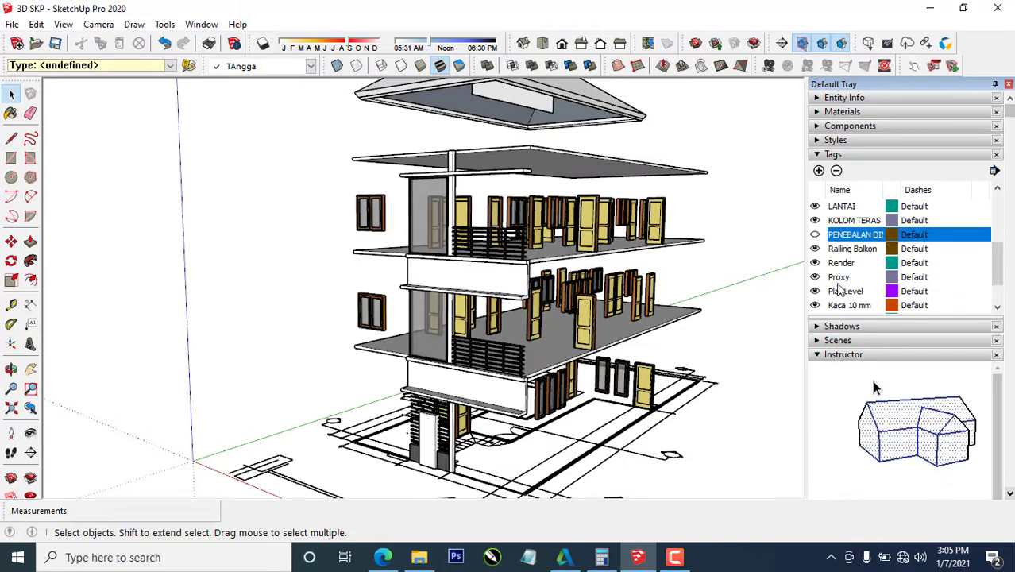
{"action": "left_click", "coordinate": [815, 291]}
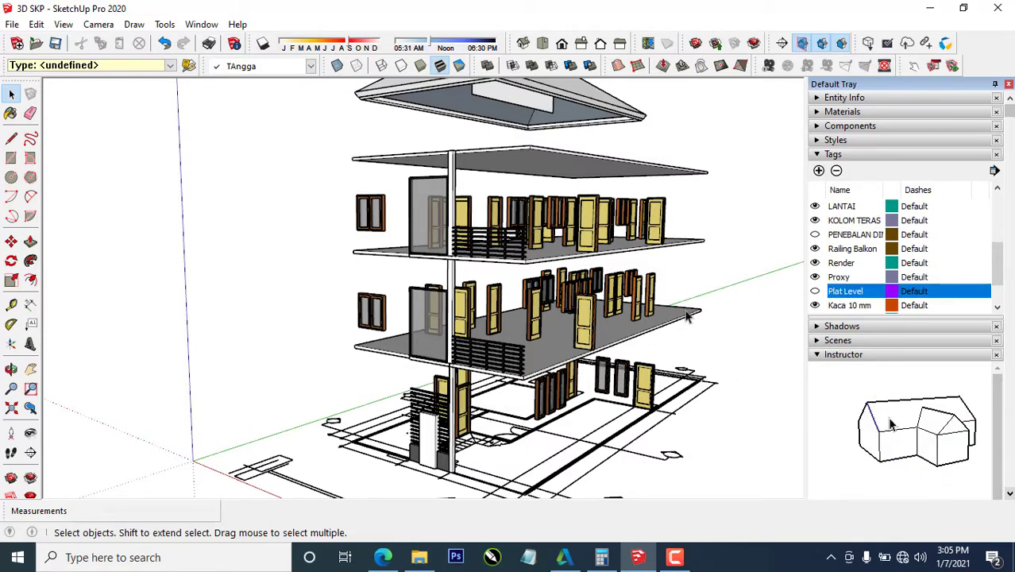
{"action": "middle_click_drag", "start_coordinate": [556, 367], "coordinate": [532, 364]}
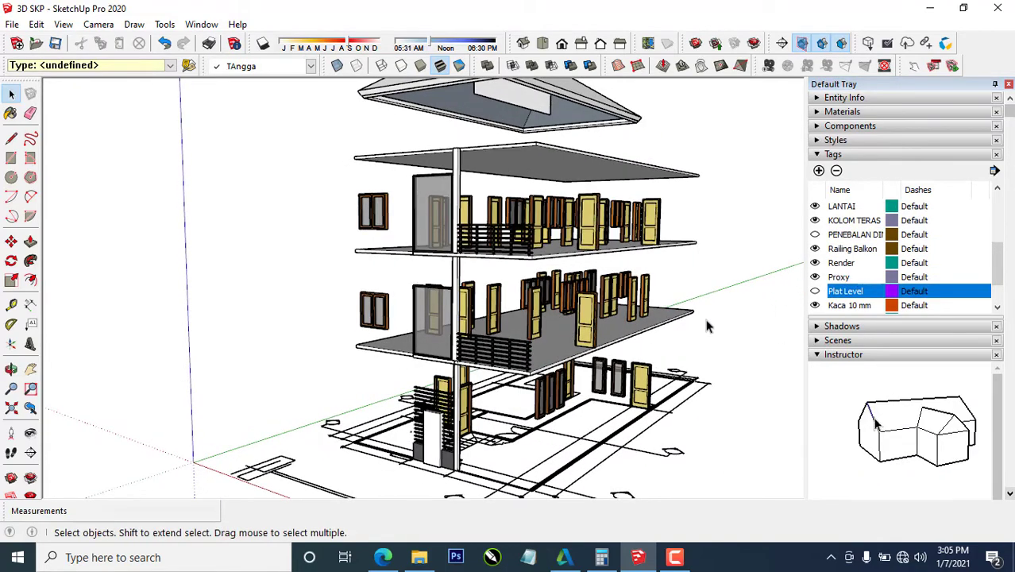
{"action": "scroll", "coordinate": [854, 279], "scroll_direction": "down", "scroll_amount": 1}
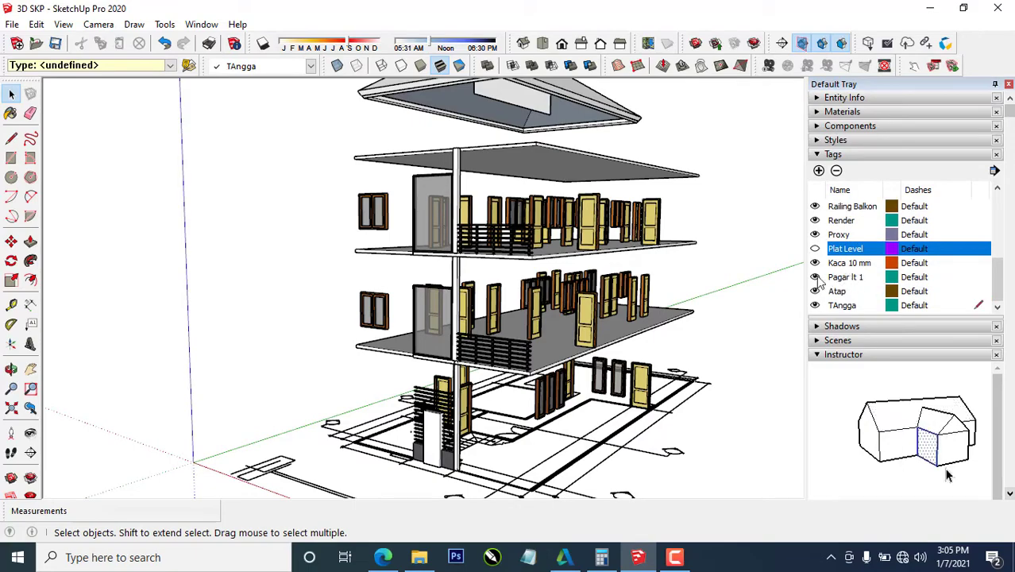
{"action": "left_click", "coordinate": [815, 277]}
Examine the ground-floor stair plan in the model and compare it with the Detail Tangga drawing in the Edge PDF.
{"action": "middle_click_drag", "start_coordinate": [508, 413], "coordinate": [446, 419]}
{"action": "scroll", "coordinate": [409, 438], "scroll_direction": "up", "scroll_amount": 3}
{"action": "scroll", "coordinate": [385, 412], "scroll_direction": "up", "scroll_amount": 2}
{"action": "scroll", "coordinate": [577, 337], "scroll_direction": "up", "scroll_amount": 2}
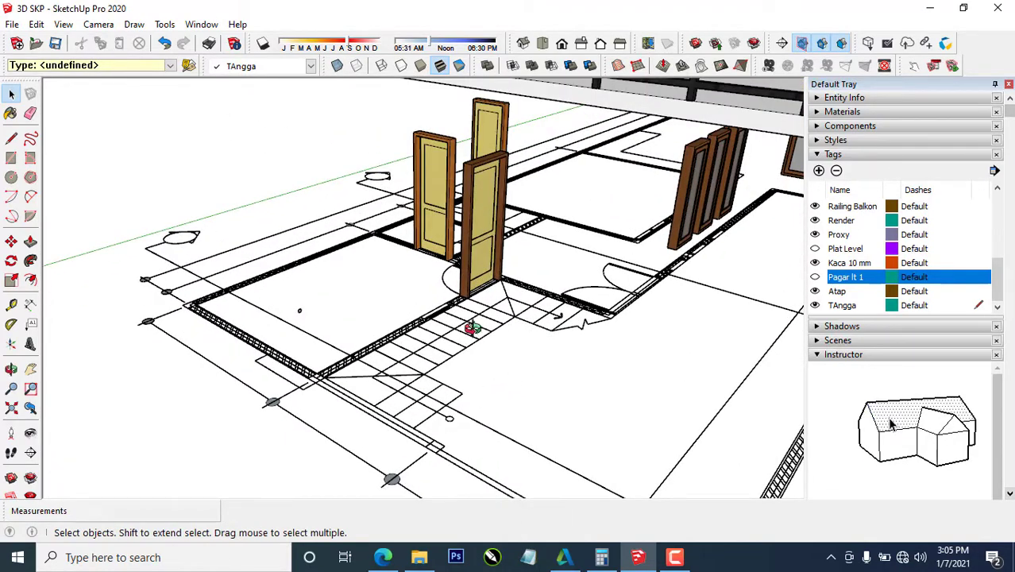
{"action": "middle_click_drag", "start_coordinate": [466, 324], "coordinate": [403, 399]}
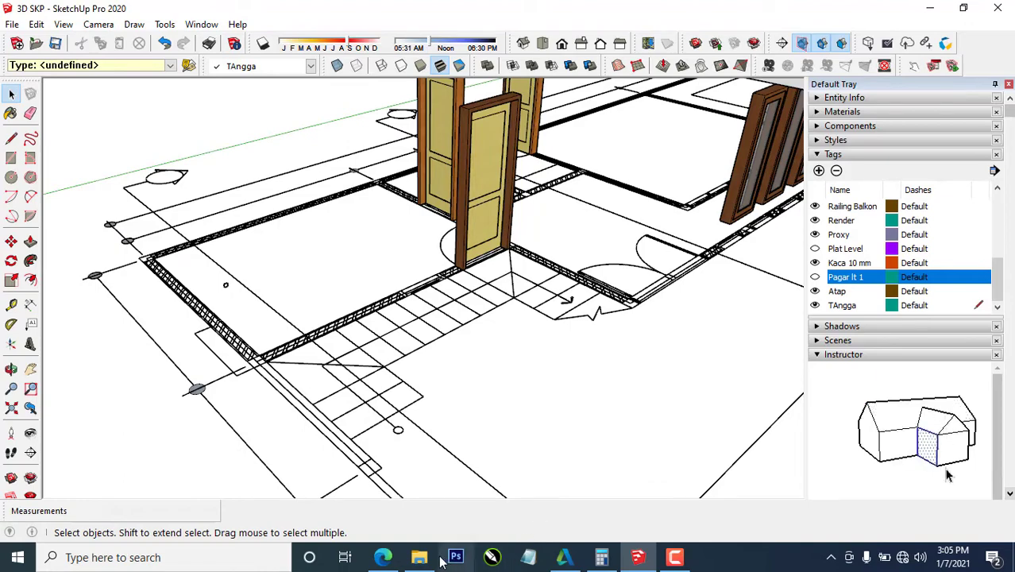
{"action": "left_click", "coordinate": [388, 559]}
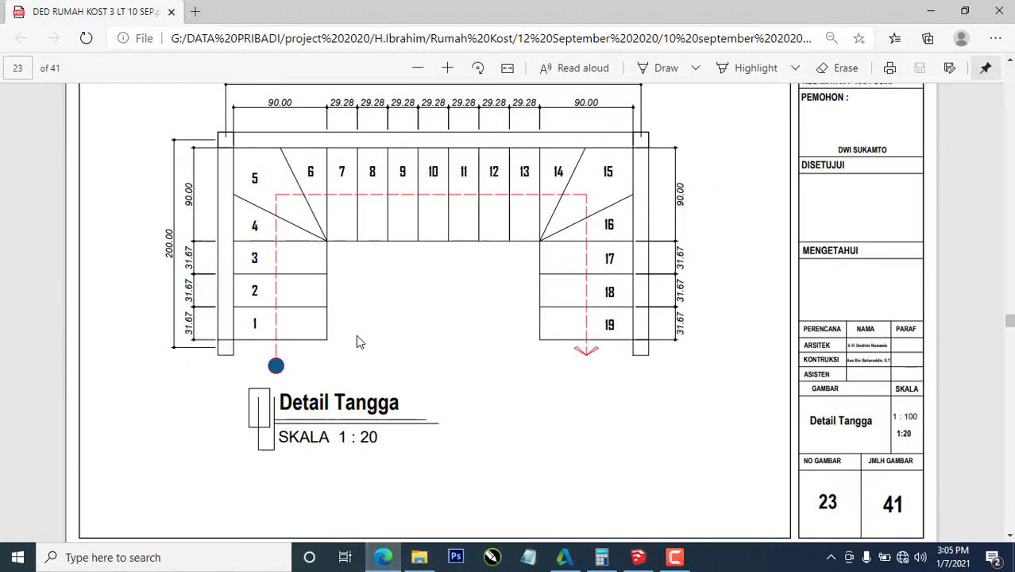
{"action": "scroll", "coordinate": [356, 334], "scroll_direction": "up", "scroll_amount": 2}
{"action": "scroll", "coordinate": [302, 299], "scroll_direction": "up", "scroll_amount": 2, "text": "ctrl"}
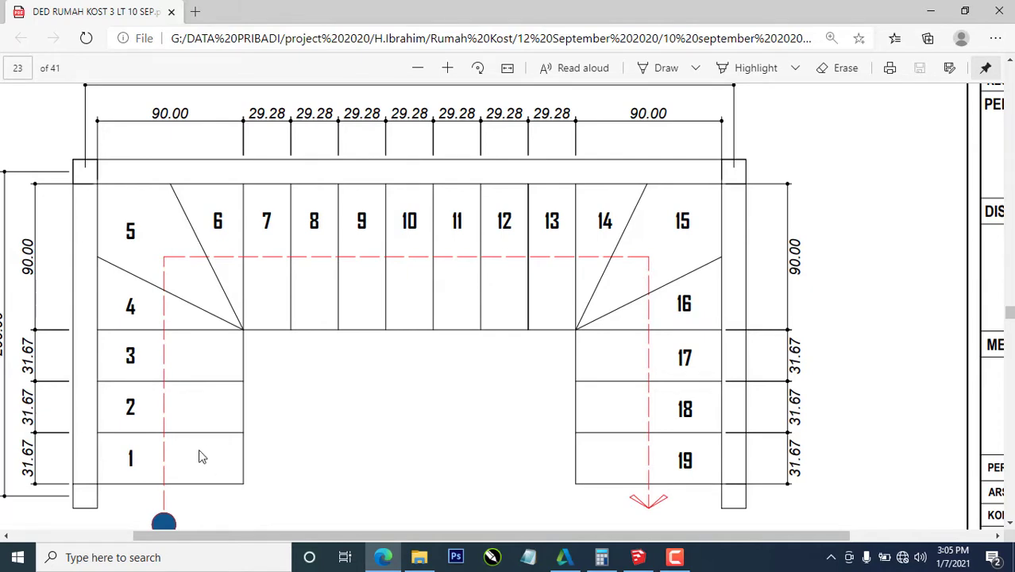
{"action": "scroll", "coordinate": [208, 436], "scroll_direction": "down", "scroll_amount": 1}
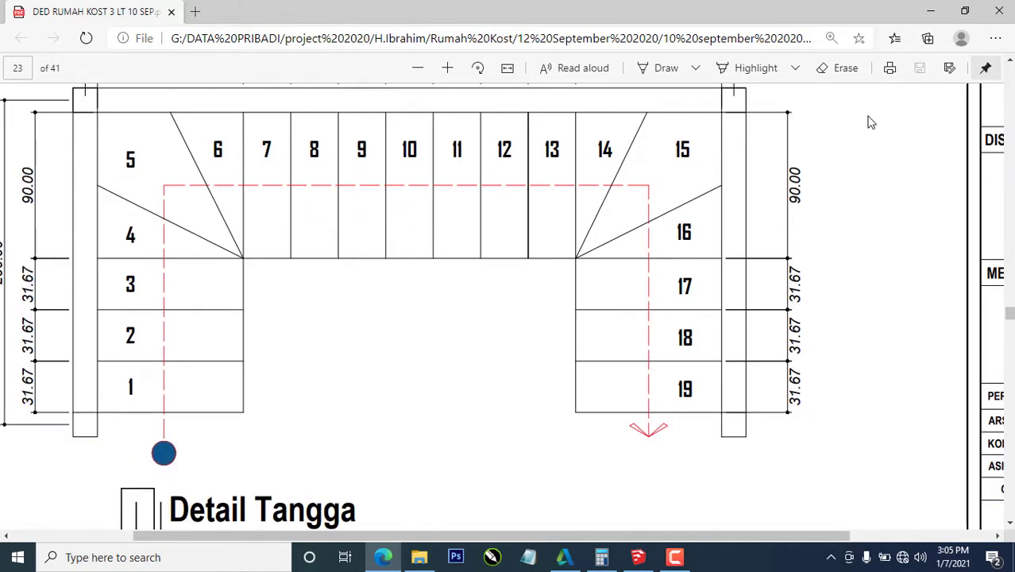
Switch back to SketchUp and place a guide line along the front edge of the first stair tread.
{"action": "left_click", "coordinate": [638, 557]}
{"action": "scroll", "coordinate": [434, 430], "scroll_direction": "up", "scroll_amount": 5}
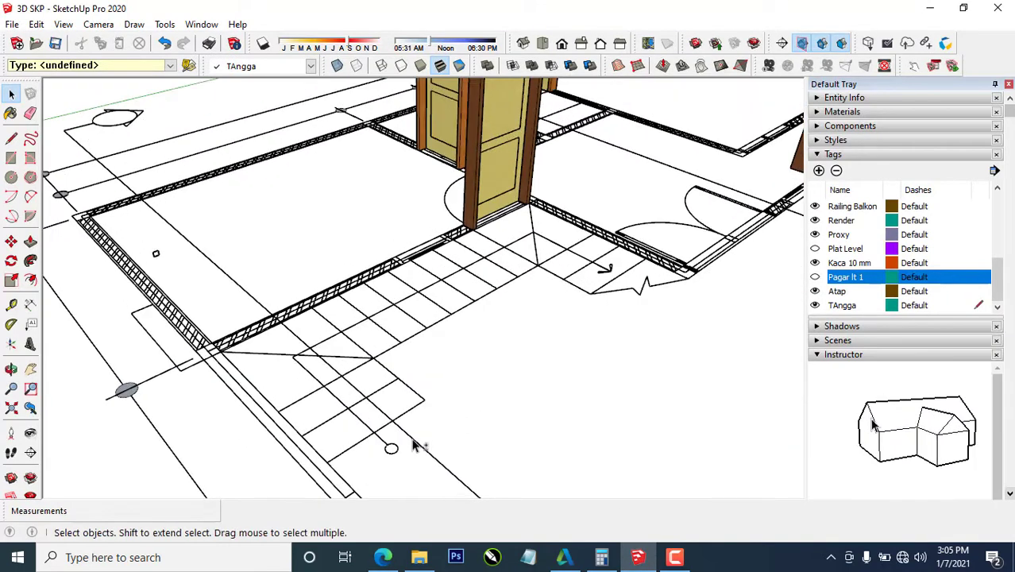
{"action": "scroll", "coordinate": [449, 387], "scroll_direction": "up", "scroll_amount": 2}
{"action": "key", "text": "t"}
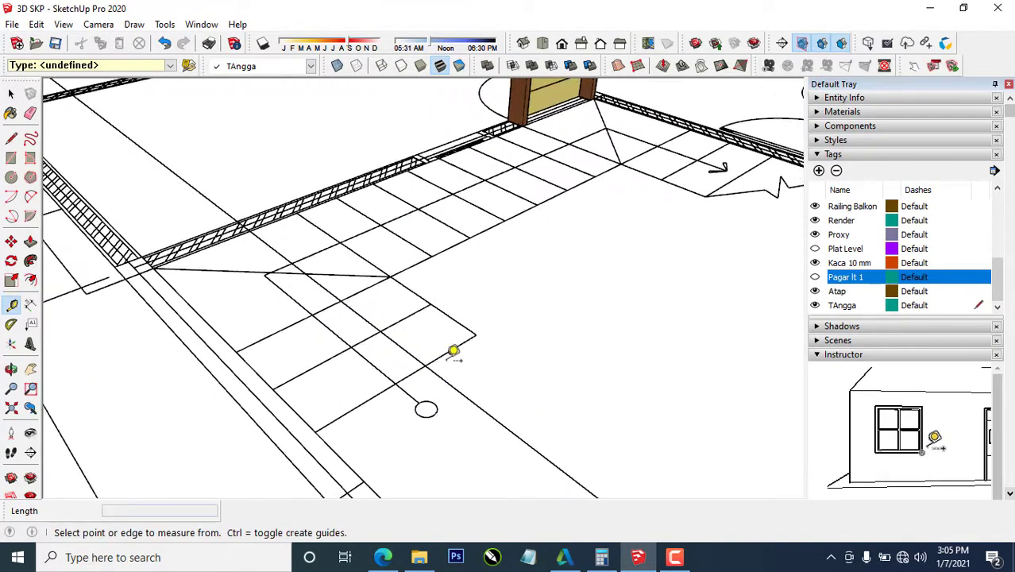
{"action": "left_click", "coordinate": [450, 345]}
{"action": "left_click", "coordinate": [476, 333]}
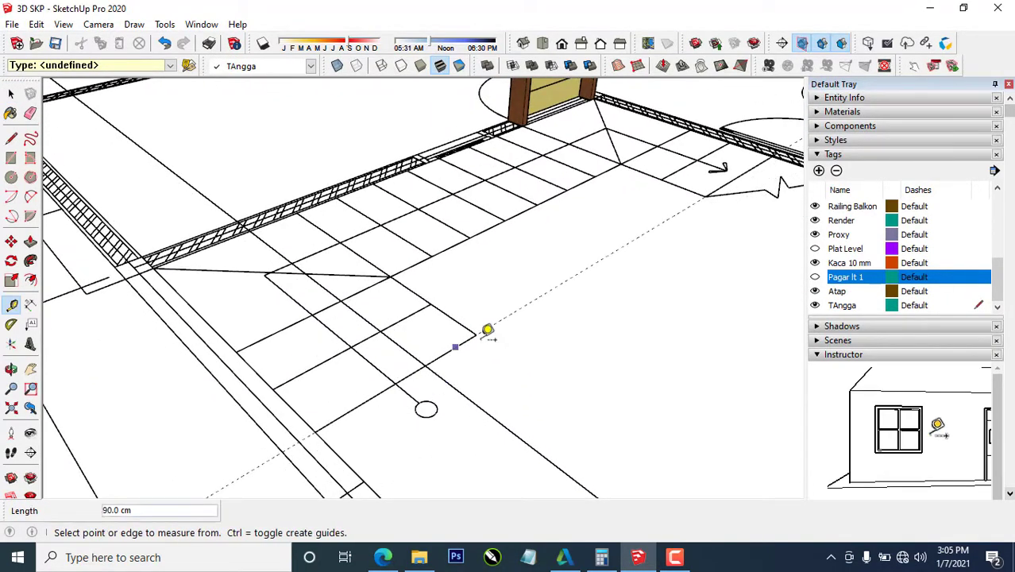
{"action": "key", "text": "space"}
Copy the guide line at the first tread's front edge about 31.7 cm outward, one tread depth away from the stairs.
{"action": "left_click", "coordinate": [512, 315]}
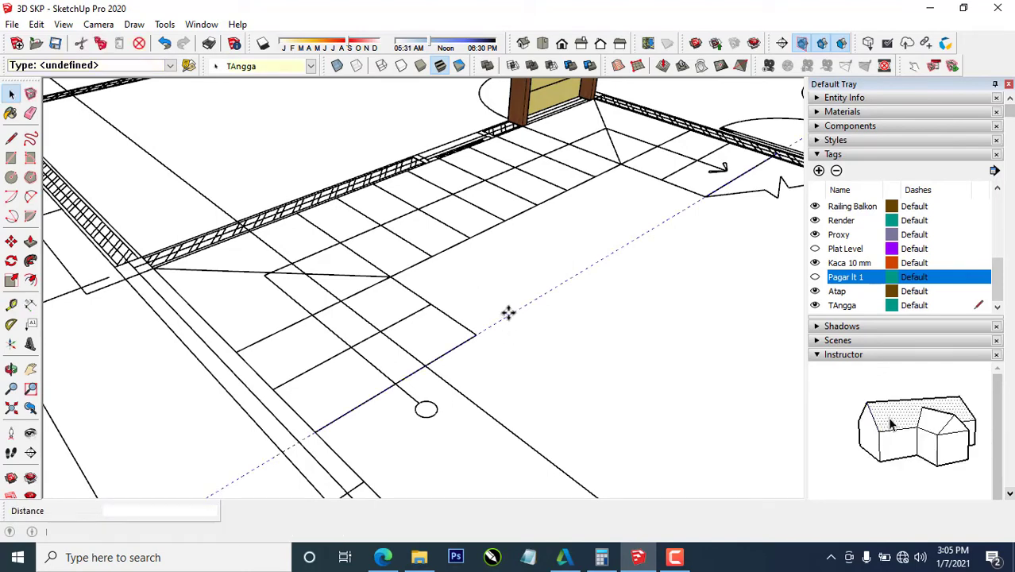
{"action": "key", "text": "m"}
{"action": "left_click", "coordinate": [431, 295]}
{"action": "key", "text": "ctrl"}
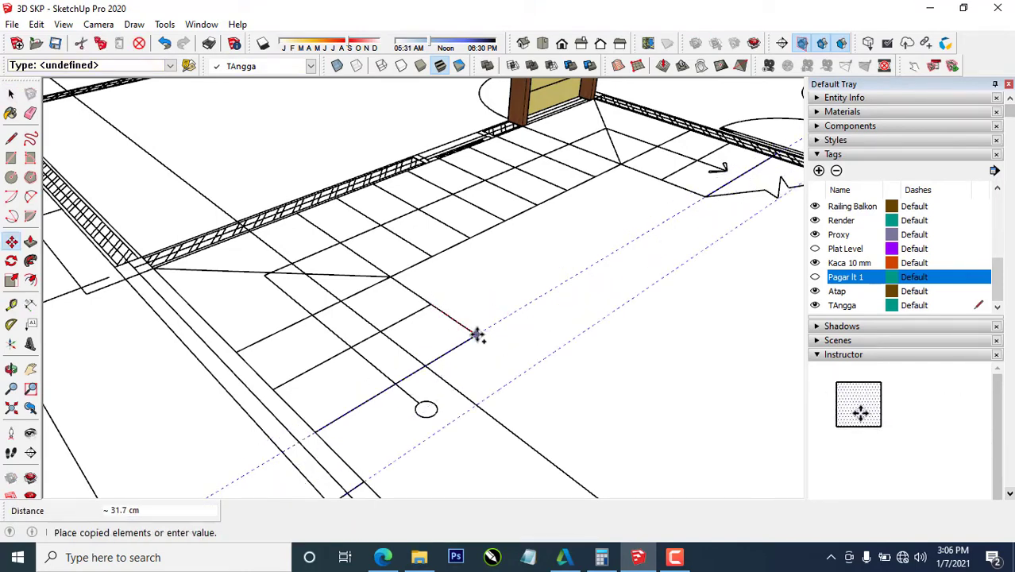
{"action": "scroll", "coordinate": [475, 333], "scroll_direction": "up", "scroll_amount": 2}
{"action": "left_click", "coordinate": [475, 332]}
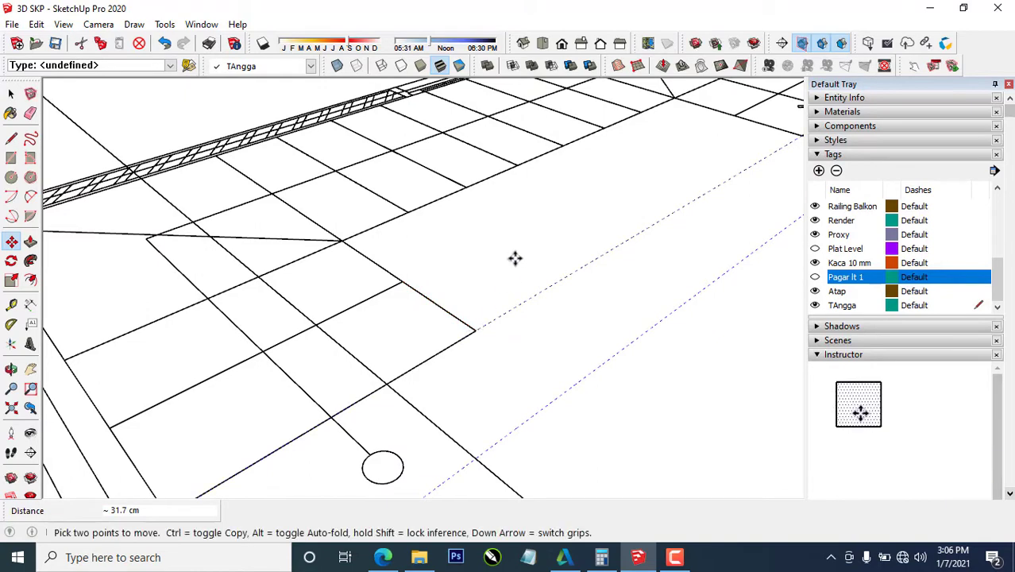
Place guide lines along the first tread's inner side edge and along the end edge of the opposite flight.
{"action": "key", "text": "space"}
{"action": "key", "text": "t"}
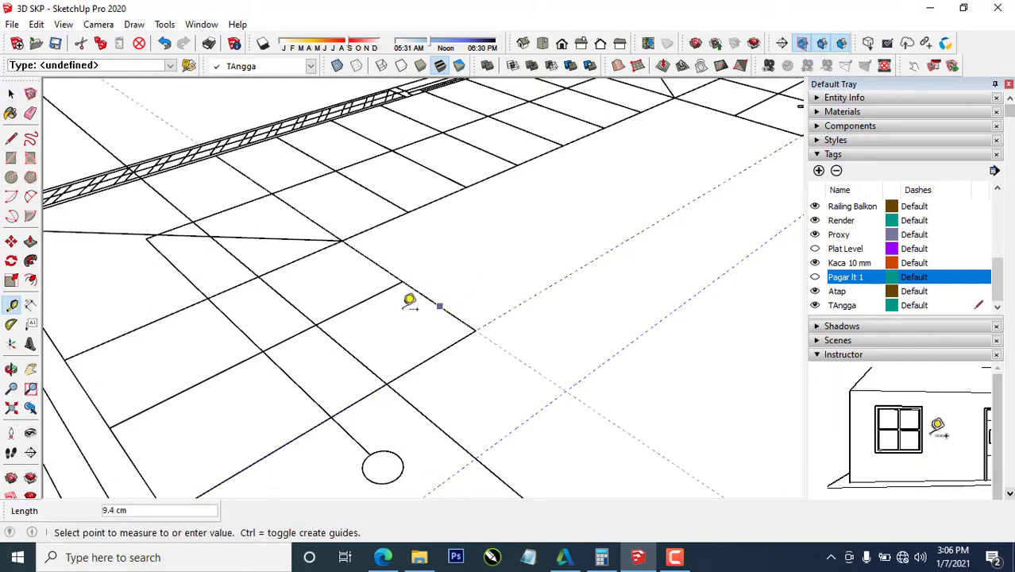
{"action": "scroll", "coordinate": [444, 304], "scroll_direction": "down", "scroll_amount": 3}
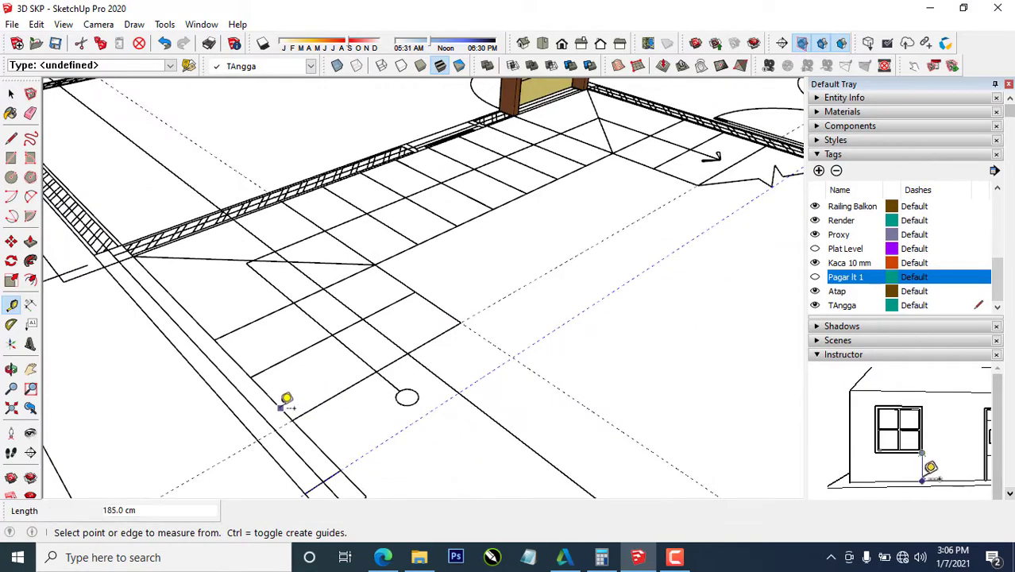
{"action": "left_click", "coordinate": [279, 409]}
{"action": "key", "text": "Escape"}
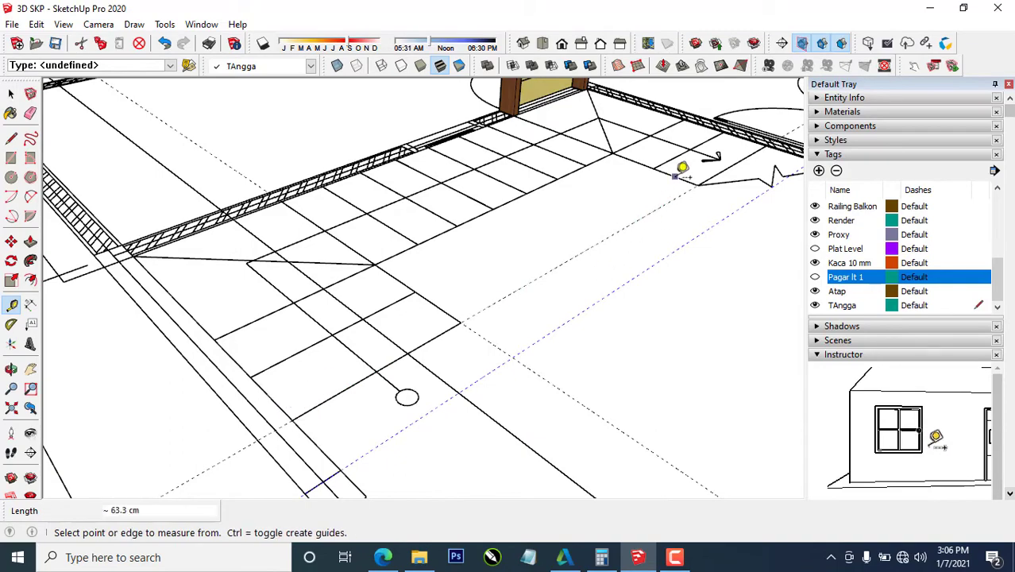
{"action": "left_click", "coordinate": [680, 167]}
{"action": "left_click", "coordinate": [698, 185]}
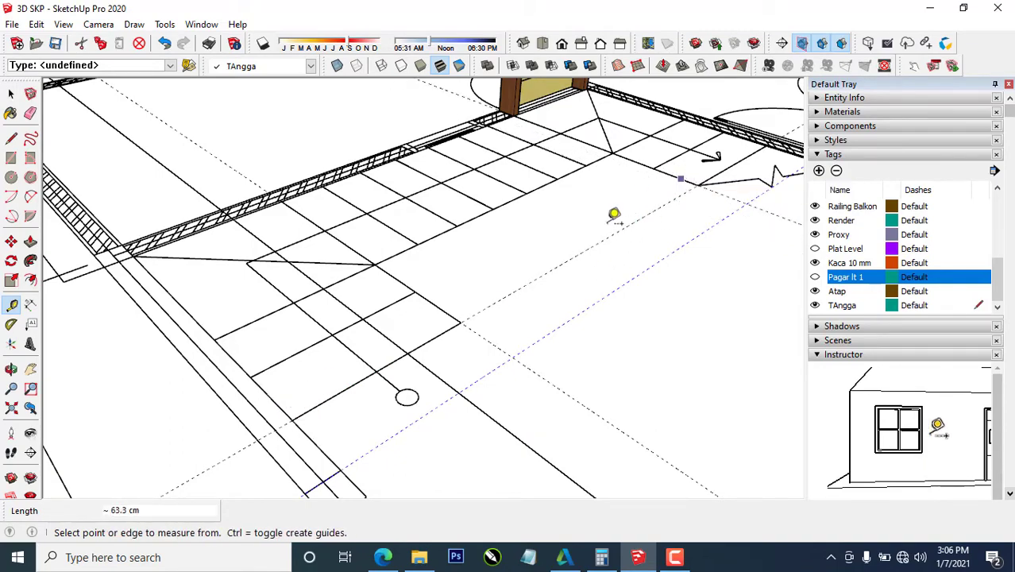
Draw a rectangle of about 31.7 by 90 cm between the two parallel guides as the first step's footprint.
{"action": "mouse_move", "coordinate": [607, 221]}
{"action": "middle_mouse_down"}
{"action": "mouse_move", "coordinate": [657, 262]}
{"action": "mouse_move", "coordinate": [508, 273]}
{"action": "mouse_move", "coordinate": [408, 311]}
{"action": "mouse_move", "coordinate": [549, 298]}
{"action": "mouse_move", "coordinate": [601, 306]}
{"action": "mouse_move", "coordinate": [467, 290]}
{"action": "mouse_move", "coordinate": [669, 262]}
{"action": "mouse_move", "coordinate": [662, 305]}
{"action": "mouse_move", "coordinate": [571, 335]}
{"action": "mouse_move", "coordinate": [567, 317]}
{"action": "middle_mouse_up"}
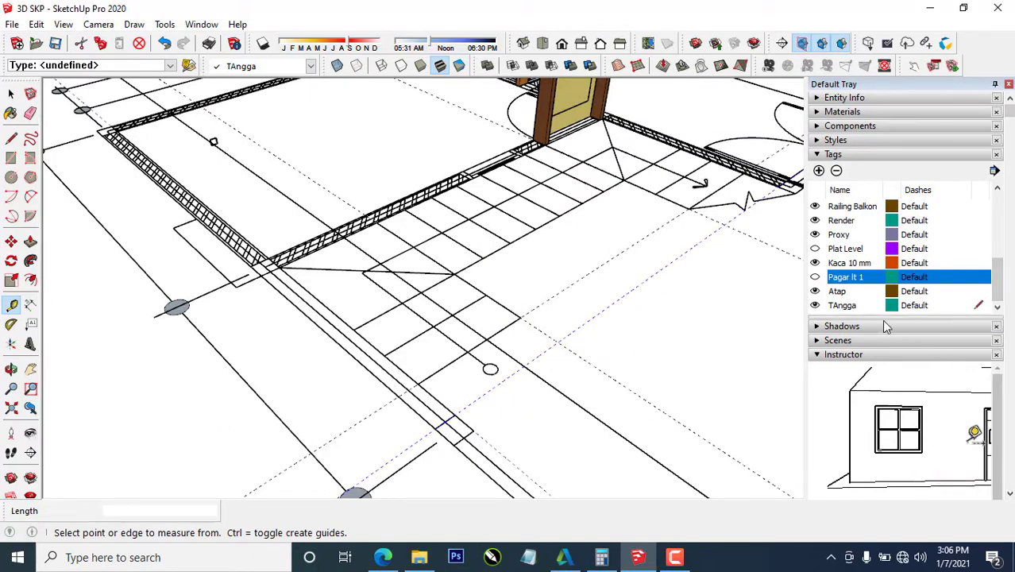
{"action": "left_click", "coordinate": [858, 309]}
{"action": "middle_click_drag", "start_coordinate": [523, 365], "coordinate": [504, 376]}
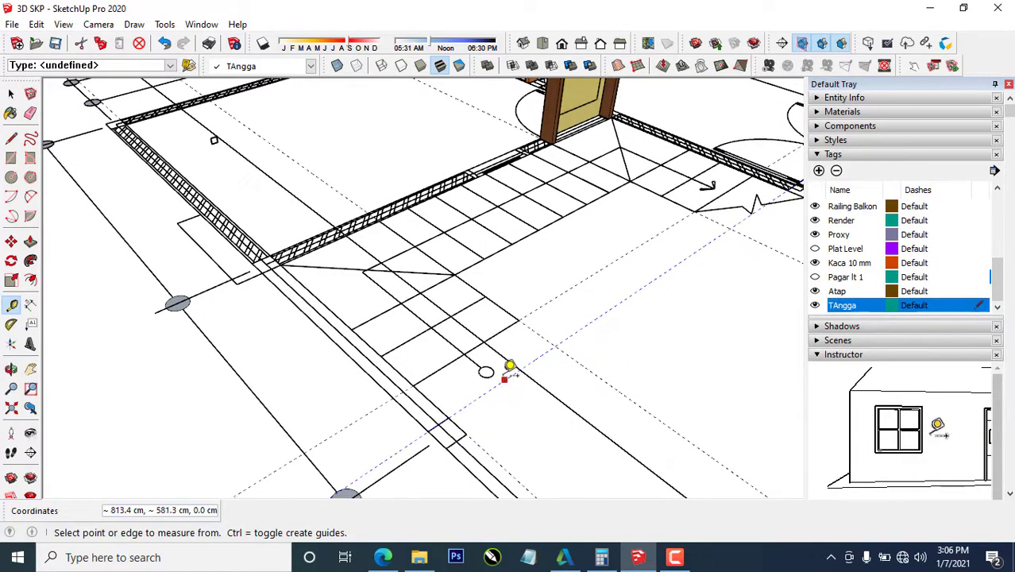
{"action": "left_click", "coordinate": [12, 158]}
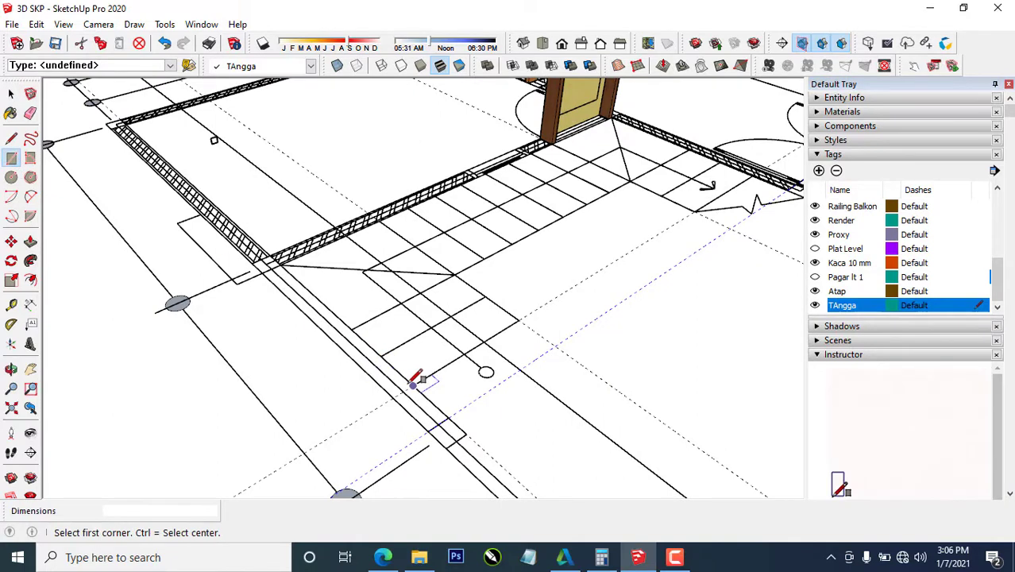
{"action": "left_click", "coordinate": [413, 386]}
{"action": "left_click", "coordinate": [556, 346]}
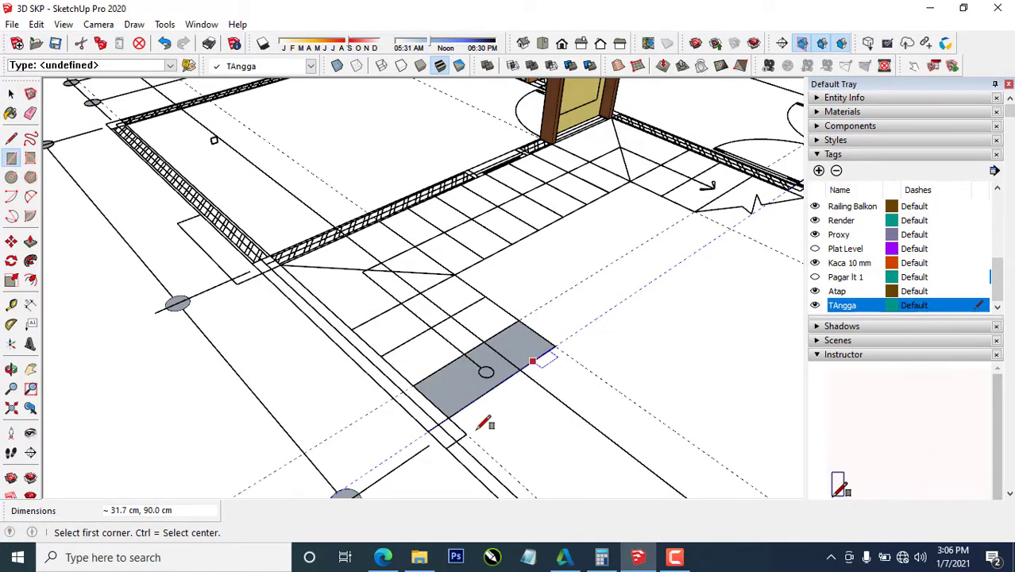
Calculate the riser height as 400 ÷ 19 in Calculator, then extrude the first step's rectangle upward by 21.05 cm in SketchUp.
{"action": "left_click", "coordinate": [601, 557]}
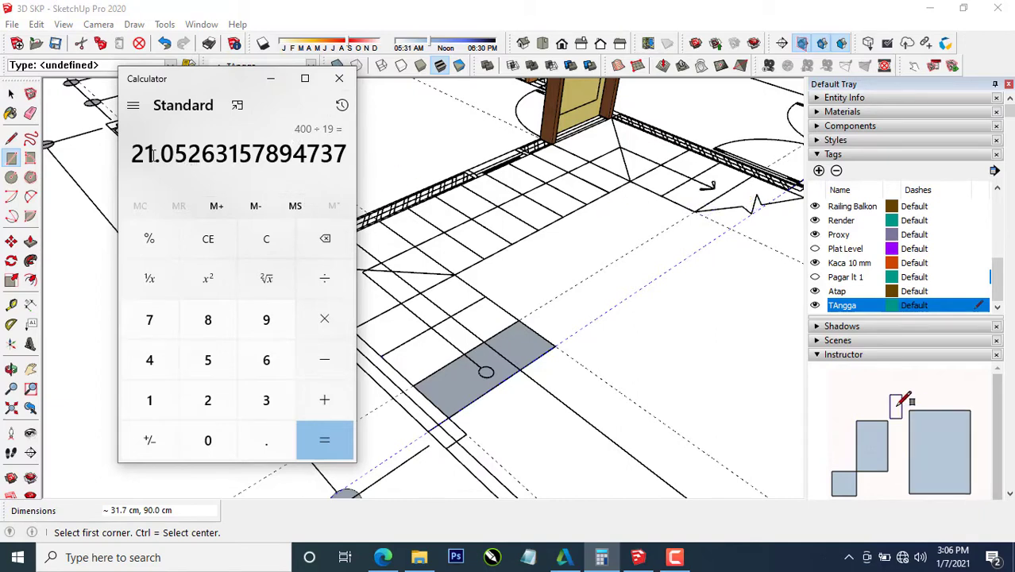
{"action": "left_click", "coordinate": [336, 78]}
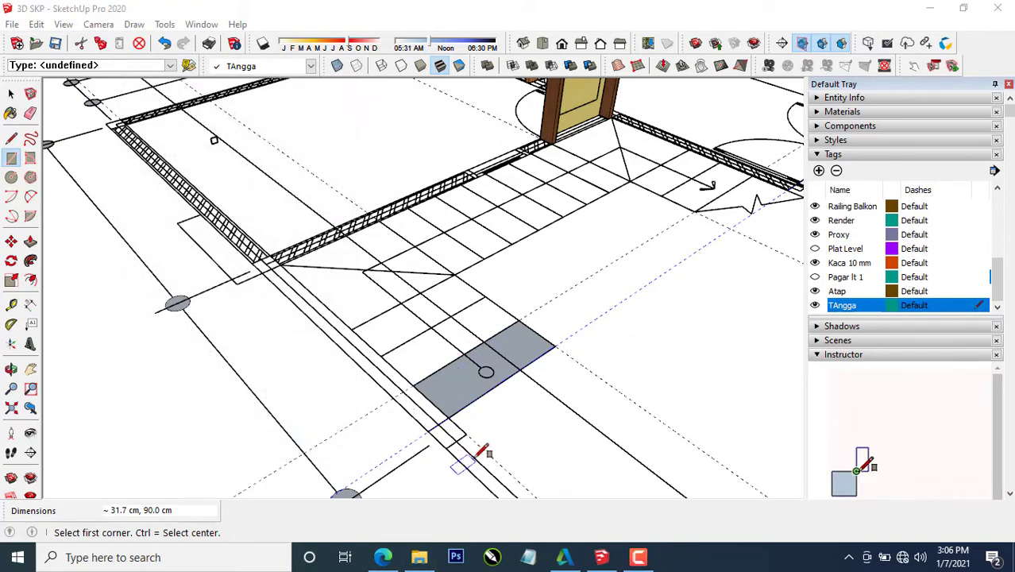
{"action": "left_click", "coordinate": [30, 240]}
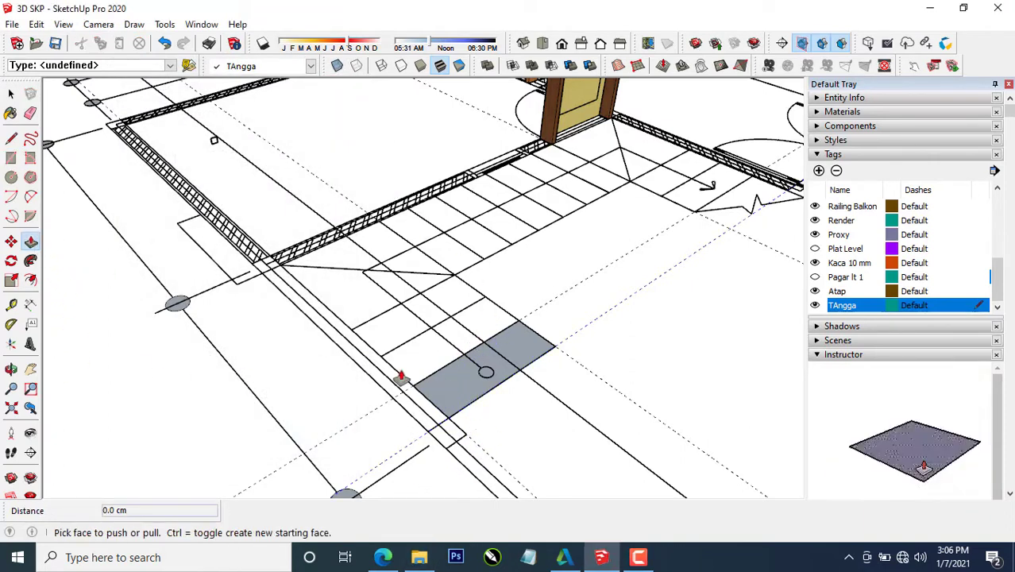
{"action": "left_click_drag", "start_coordinate": [463, 403], "coordinate": [453, 349]}
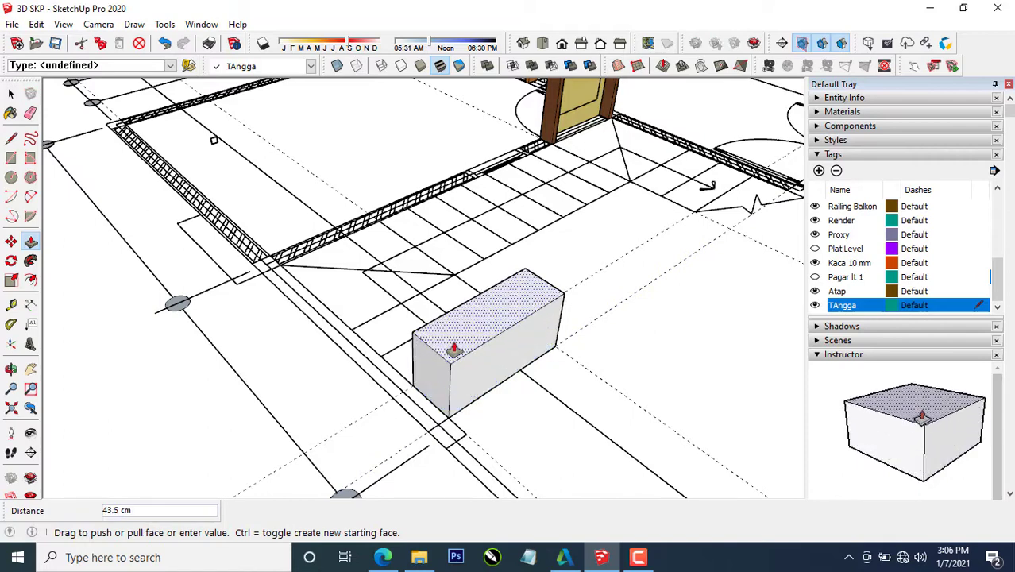
{"action": "type", "text": "21.05"}
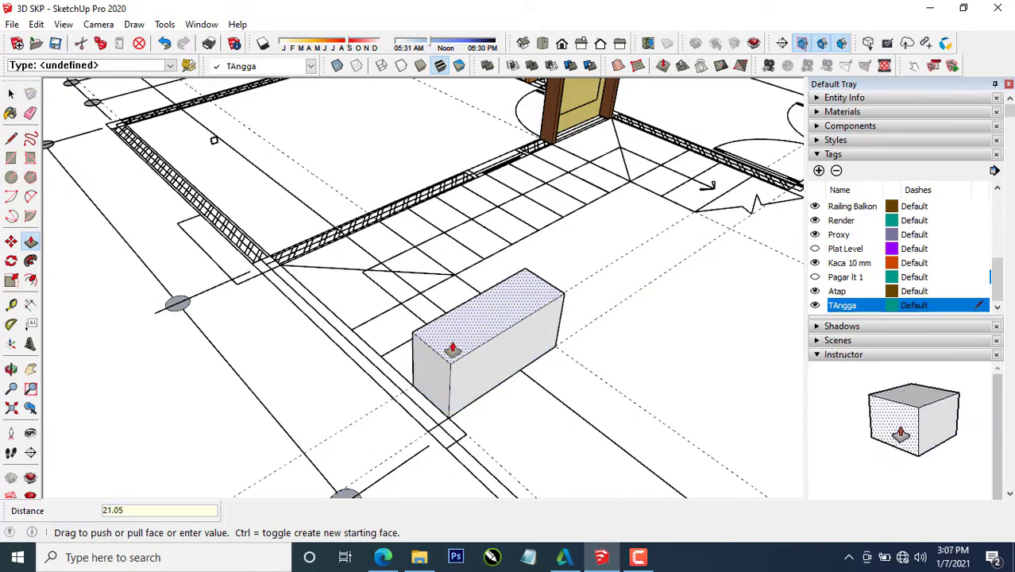
{"action": "key", "text": "Return"}
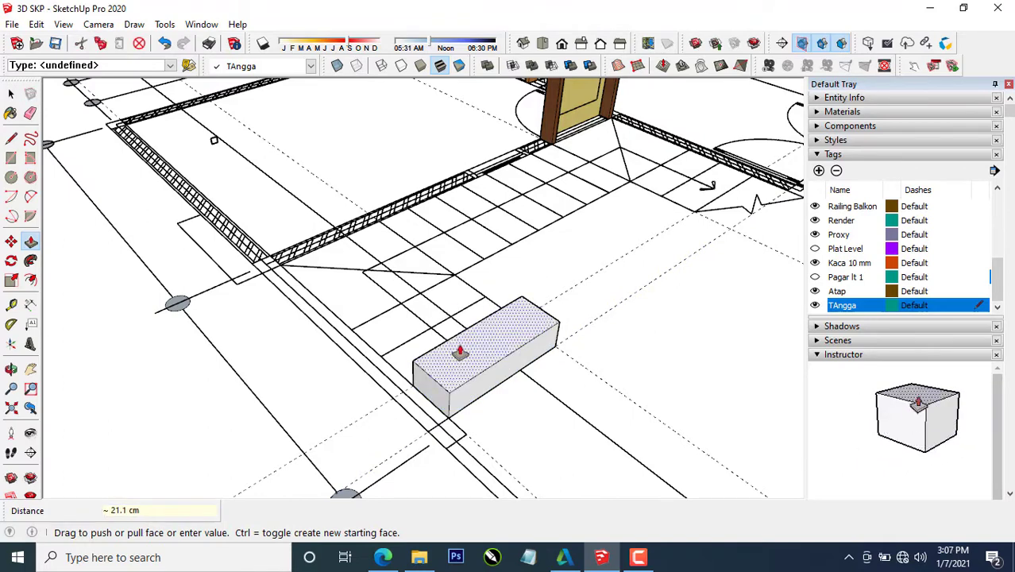
Copy the step block twice, each copy one tread back and one riser higher, to form the second and third steps.
{"action": "middle_click_drag", "start_coordinate": [454, 349], "coordinate": [516, 315]}
{"action": "key", "text": "space"}
{"action": "left_click", "coordinate": [516, 315]}
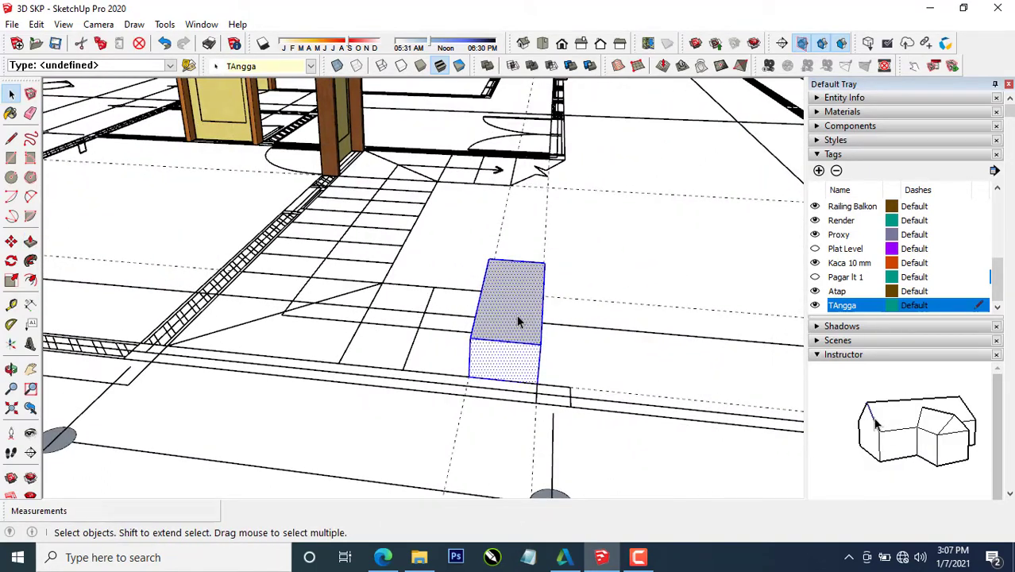
{"action": "key", "text": "m"}
{"action": "left_click", "coordinate": [527, 378]}
{"action": "key", "text": "ctrl"}
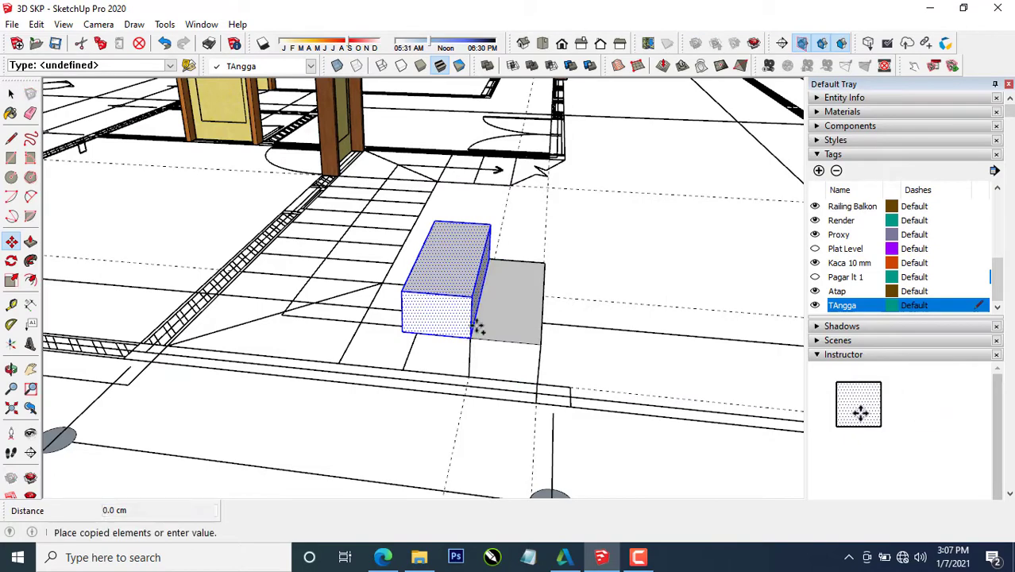
{"action": "left_click", "coordinate": [407, 292]}
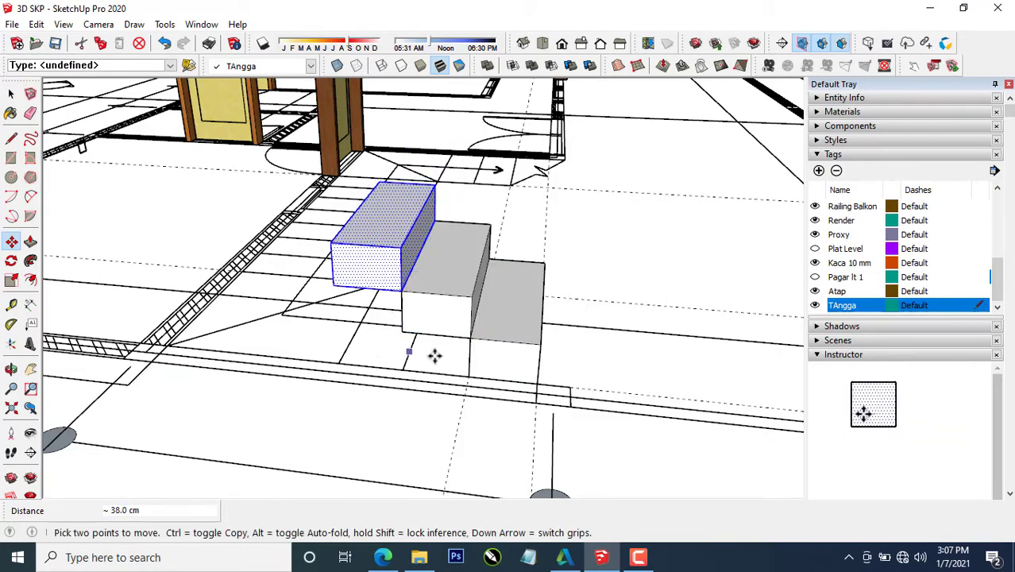
{"action": "middle_click_drag", "start_coordinate": [419, 374], "coordinate": [458, 443]}
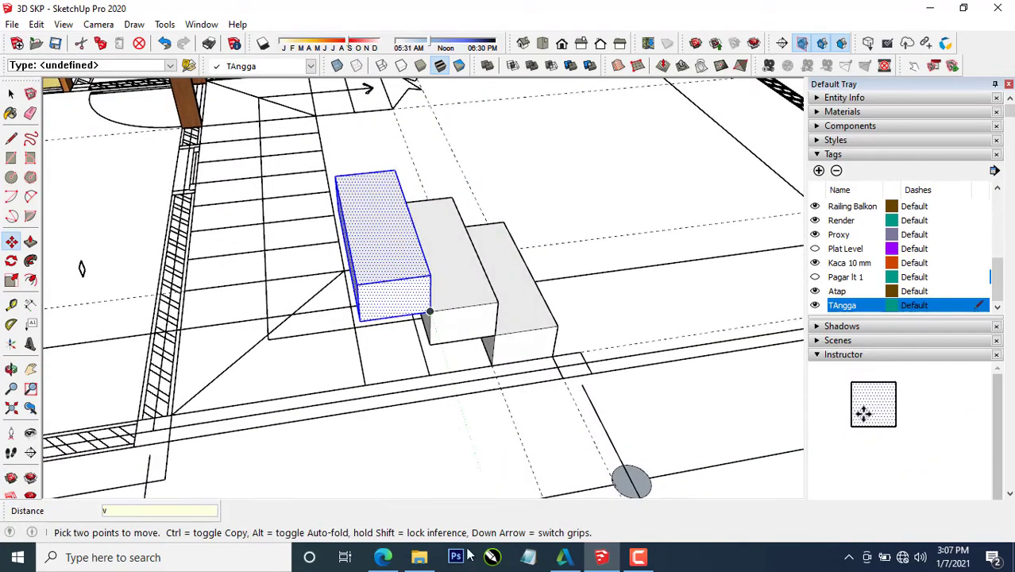
Check the step layout on the Detail Tangga drawing in Edge, then draw a rectangle over the first corner's winder area in SketchUp.
{"action": "left_click", "coordinate": [383, 559]}
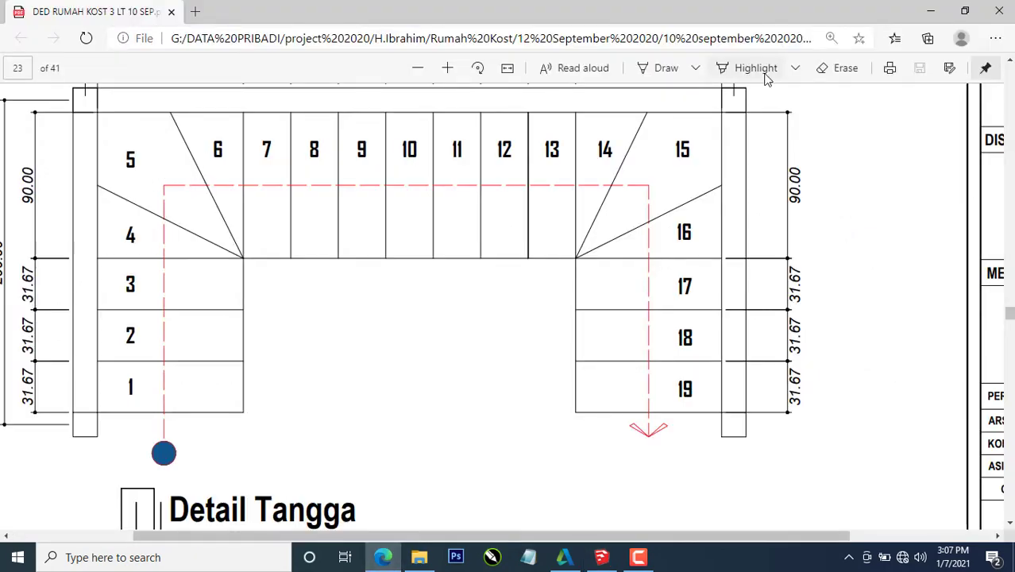
{"action": "left_click", "coordinate": [931, 11]}
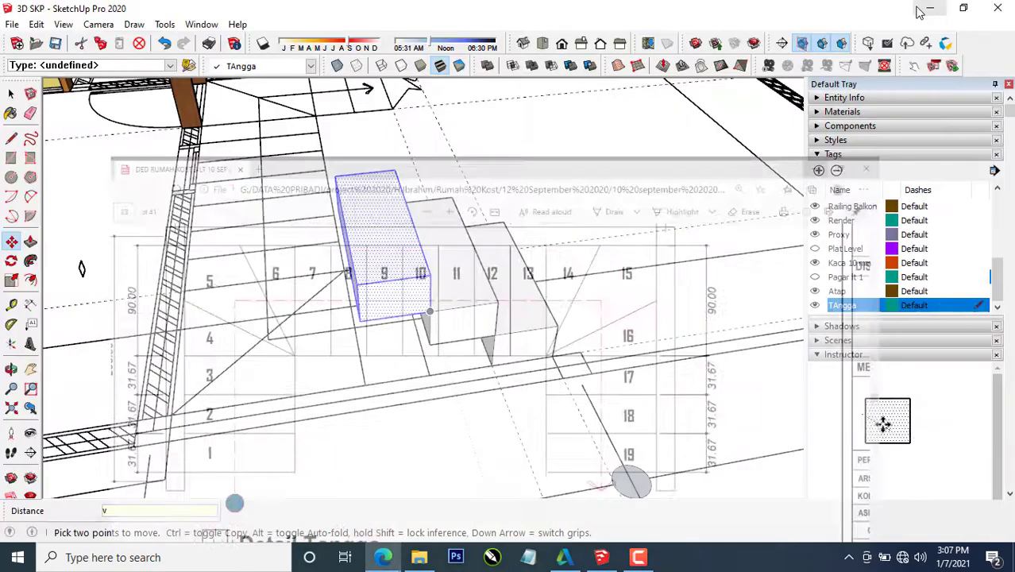
{"action": "key", "text": "space"}
{"action": "left_click", "coordinate": [258, 405]}
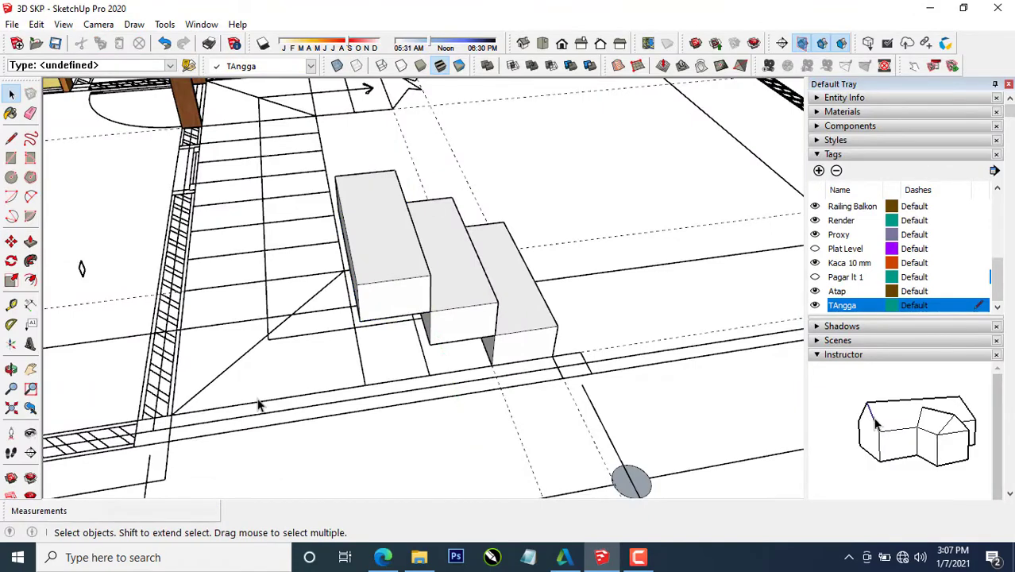
{"action": "middle_click_drag", "start_coordinate": [273, 375], "coordinate": [3, 250]}
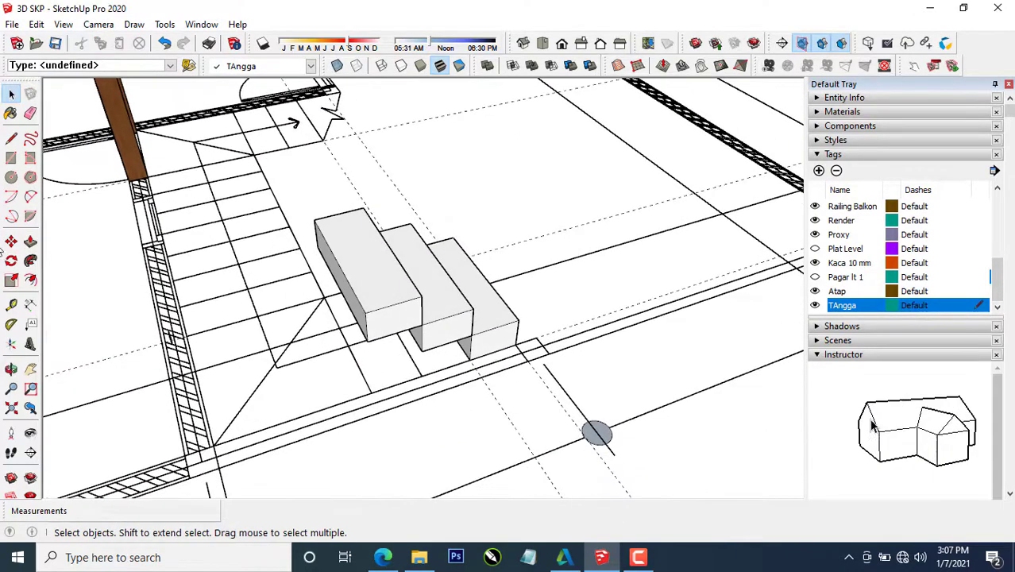
{"action": "left_click", "coordinate": [11, 156]}
{"action": "scroll", "coordinate": [226, 427], "scroll_direction": "up", "scroll_amount": 2}
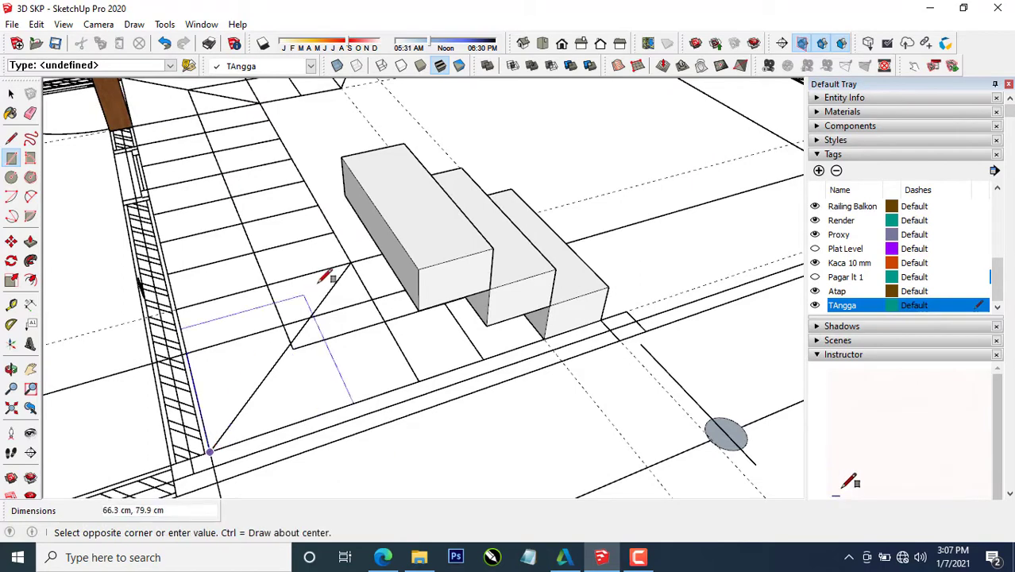
{"action": "left_click", "coordinate": [351, 262]}
{"action": "middle_click_drag", "start_coordinate": [350, 262], "coordinate": [247, 359]}
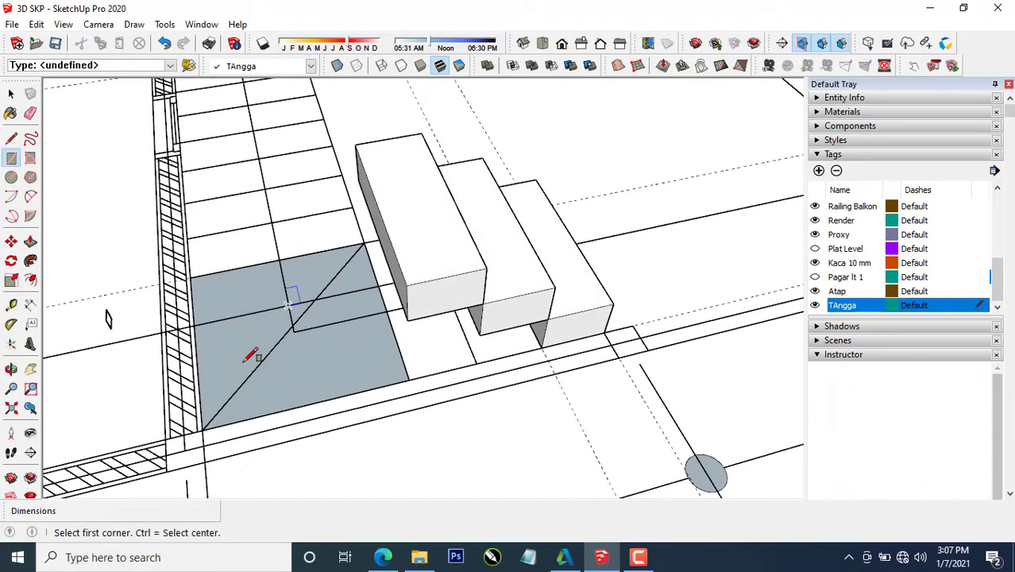
{"action": "key", "text": "space"}
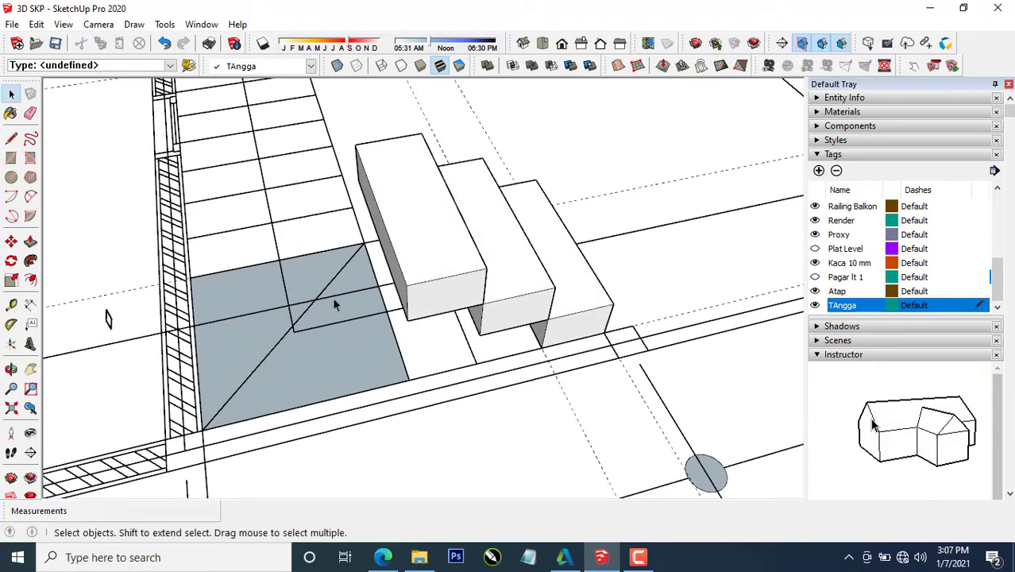
Extrude the corner rectangle upward by 21.05 cm.
{"action": "double_click", "coordinate": [285, 395]}
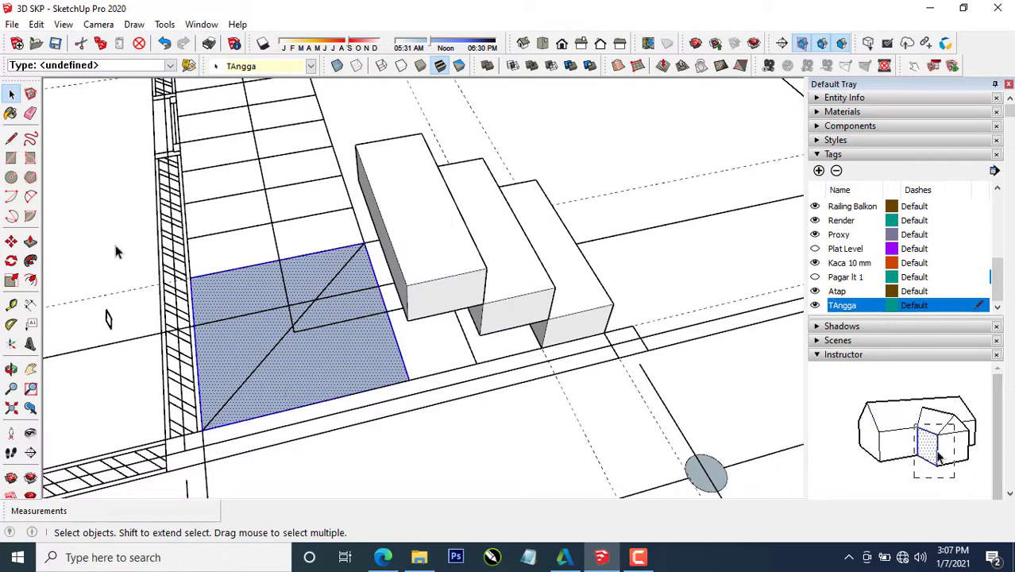
{"action": "left_click", "coordinate": [31, 241]}
{"action": "left_click", "coordinate": [324, 367]}
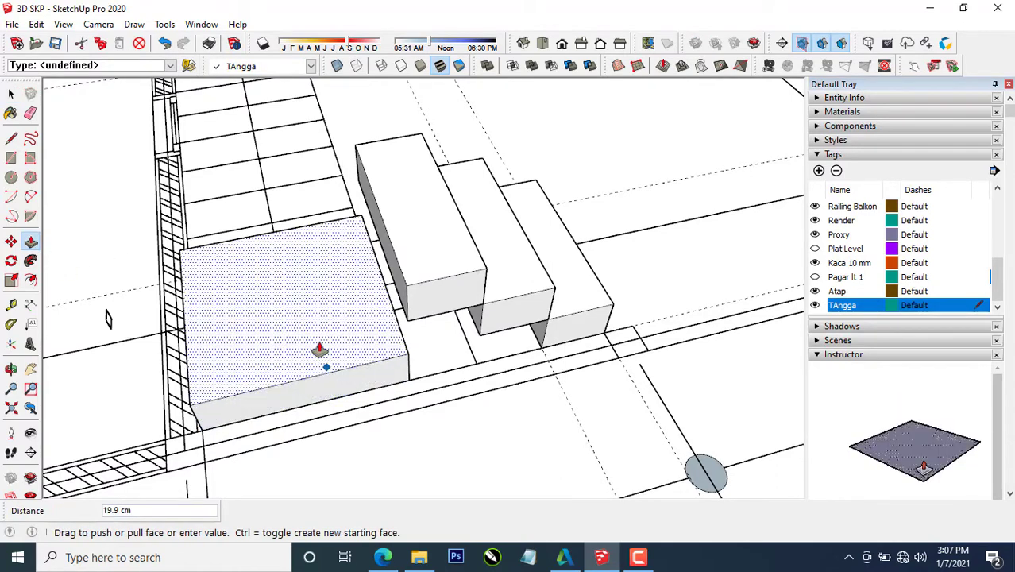
{"action": "type", "text": "21.05"}
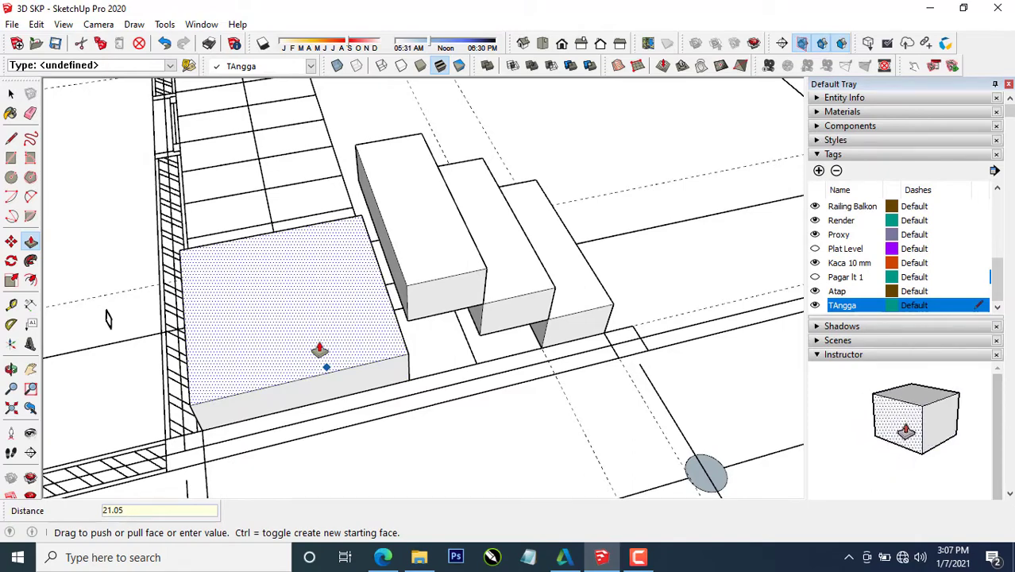
{"action": "key", "text": "Return"}
Move the whole corner block so its lower front corner meets the top rear corner of the third step.
{"action": "middle_click_drag", "start_coordinate": [353, 352], "coordinate": [274, 305]}
{"action": "key", "text": "space"}
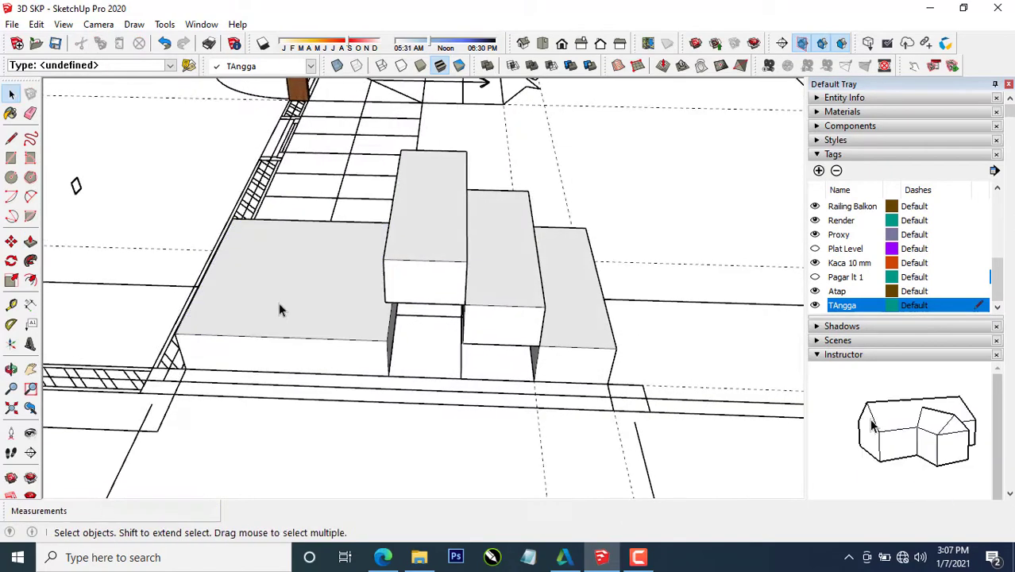
{"action": "triple_click", "coordinate": [280, 310]}
{"action": "key", "text": "m"}
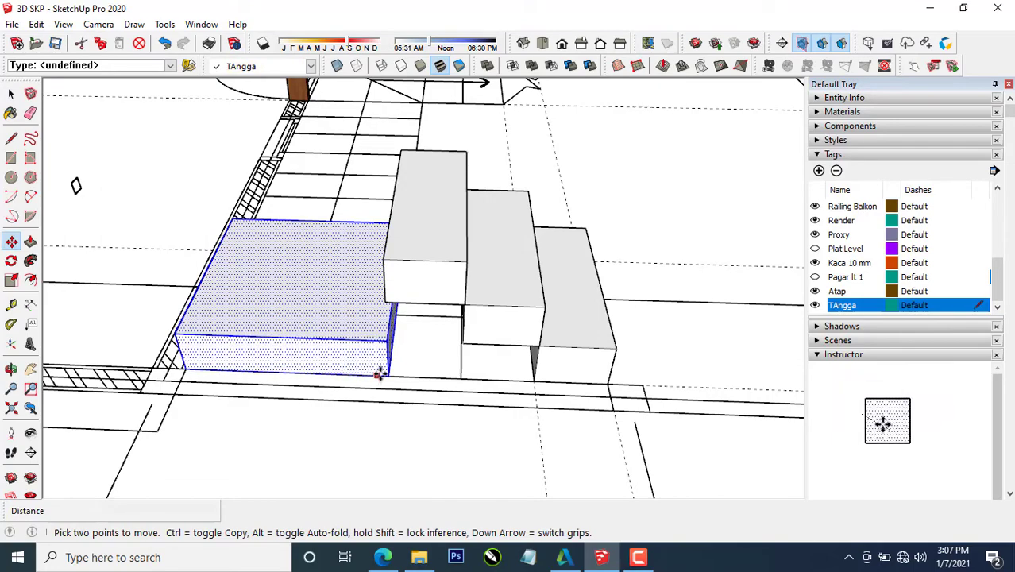
{"action": "left_click", "coordinate": [387, 371]}
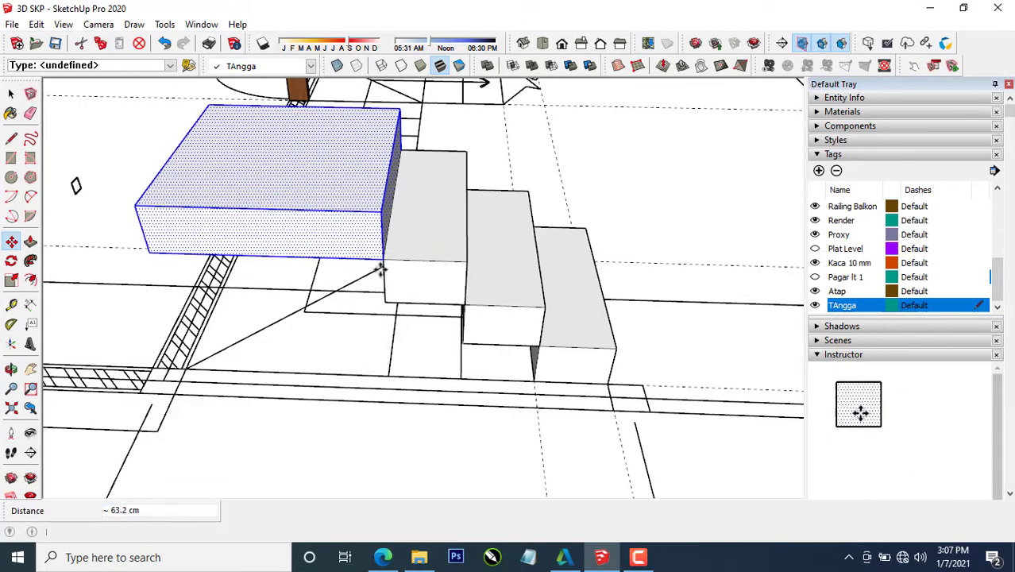
{"action": "middle_click_drag", "start_coordinate": [386, 266], "coordinate": [355, 247]}
{"action": "key", "text": "space"}
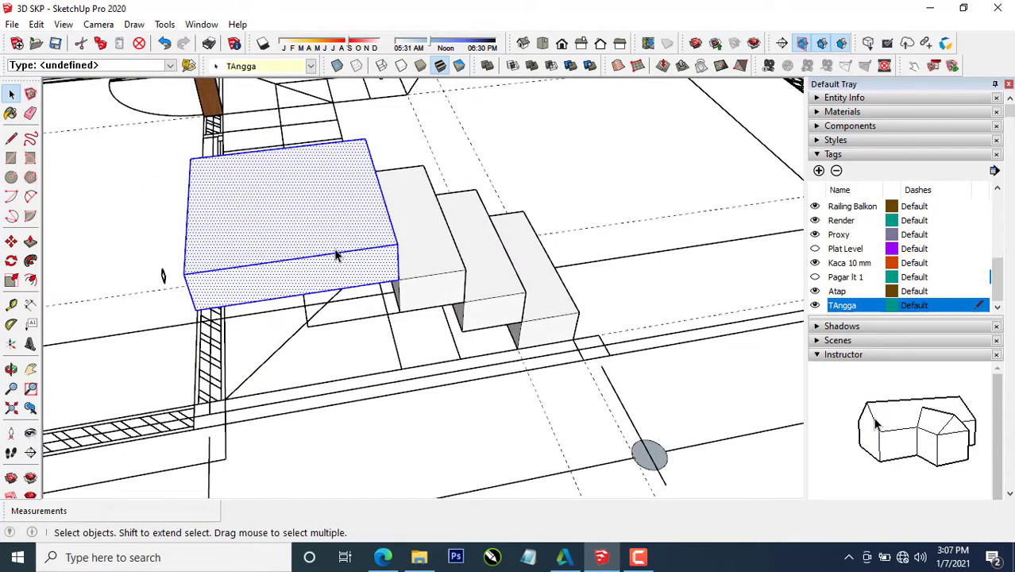
Draw lines on the corner block's top face from its inner corner to the opposite edges' midpoints, dividing it into three winders.
{"action": "left_click", "coordinate": [335, 253]}
{"action": "left_click", "coordinate": [334, 254]}
{"action": "middle_click_drag", "start_coordinate": [255, 220], "coordinate": [319, 259]}
{"action": "key", "text": "l"}
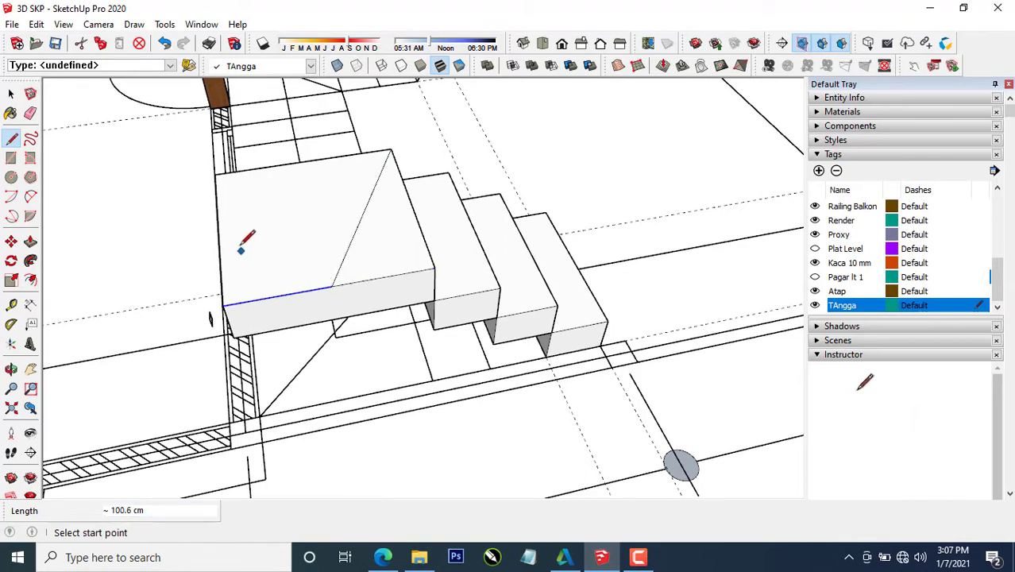
{"action": "key", "text": "space"}
{"action": "key", "text": "l"}
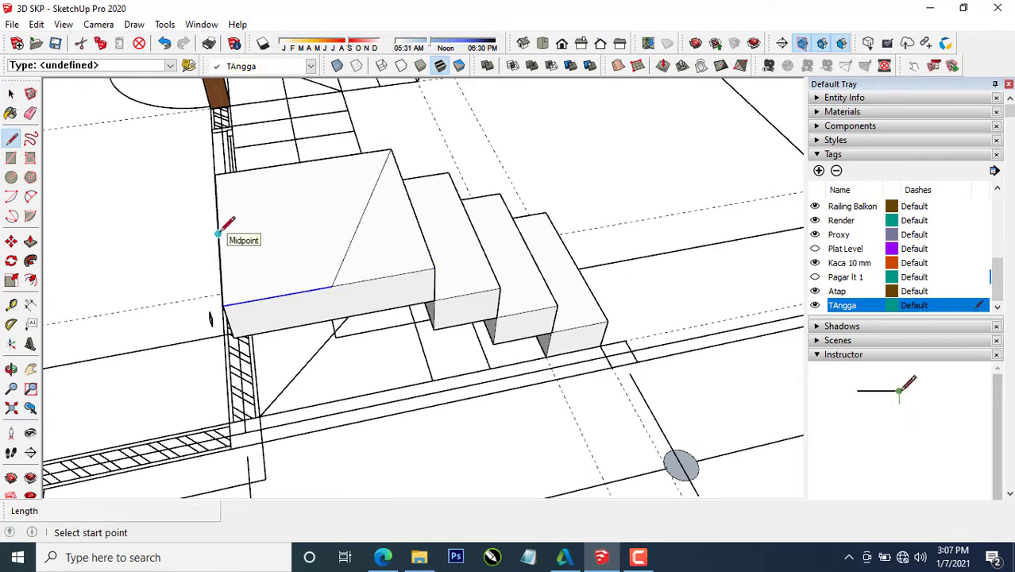
{"action": "left_click", "coordinate": [219, 233]}
{"action": "key", "text": "space"}
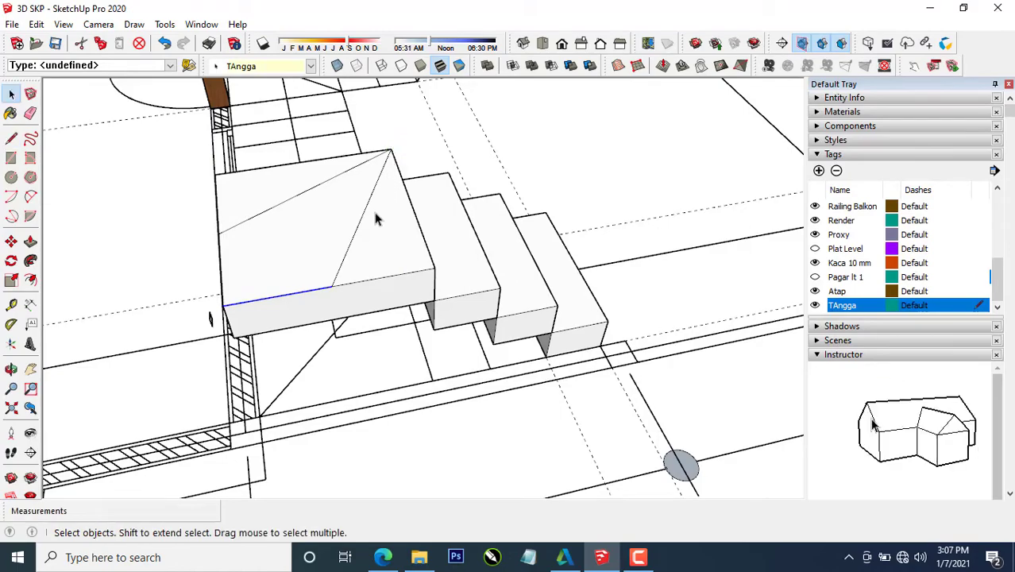
Extrude the middle winder face of the corner block upward by 21.05 cm.
{"action": "middle_click_drag", "start_coordinate": [374, 220], "coordinate": [305, 231]}
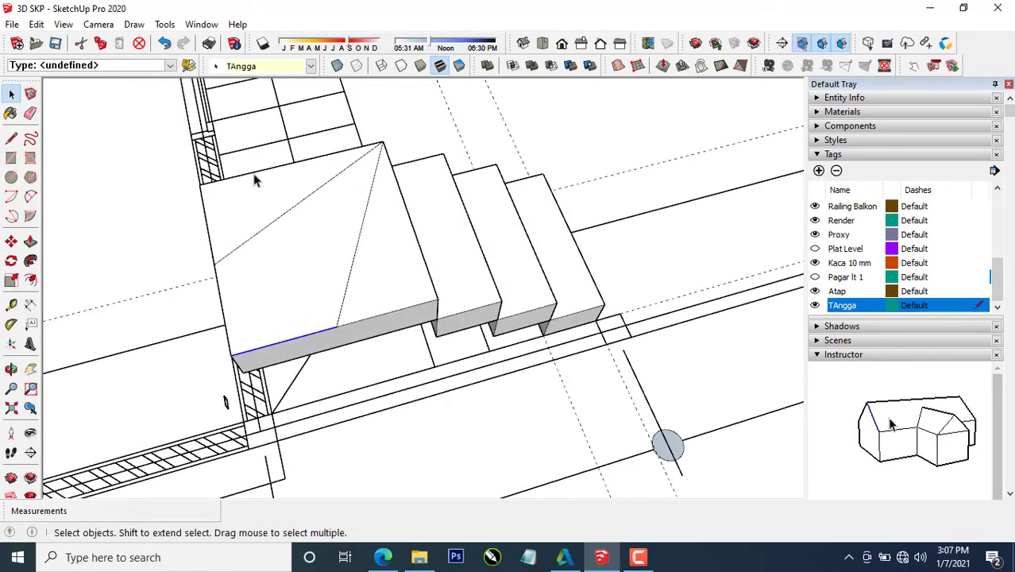
{"action": "middle_click_drag", "start_coordinate": [340, 280], "coordinate": [192, 222]}
{"action": "scroll", "coordinate": [359, 262], "scroll_direction": "down", "scroll_amount": 2}
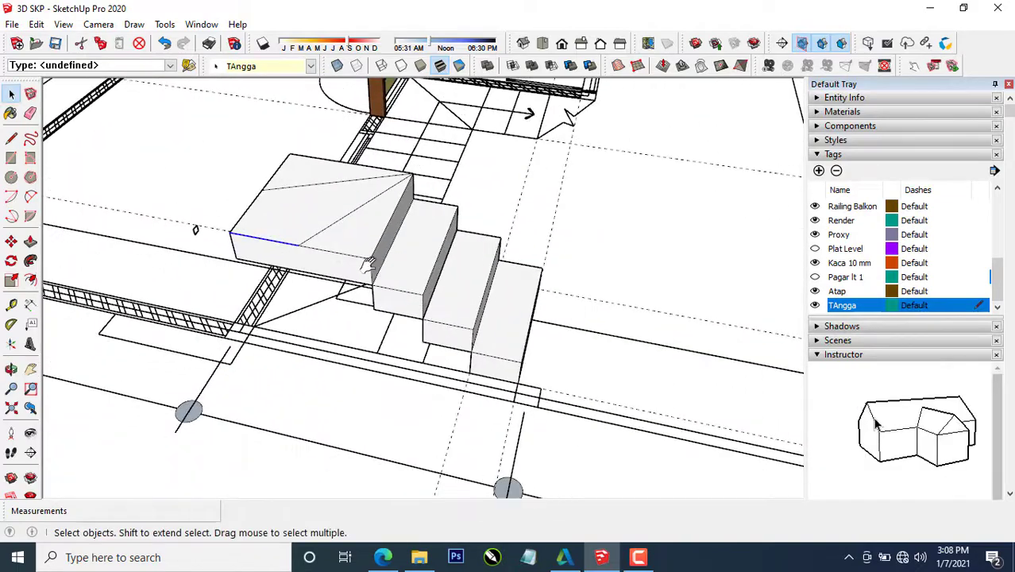
{"action": "middle_click_drag", "start_coordinate": [367, 265], "coordinate": [430, 326], "text": "shift"}
{"action": "middle_click_drag", "start_coordinate": [359, 293], "coordinate": [431, 307]}
{"action": "scroll", "coordinate": [431, 306], "scroll_direction": "up", "scroll_amount": 1}
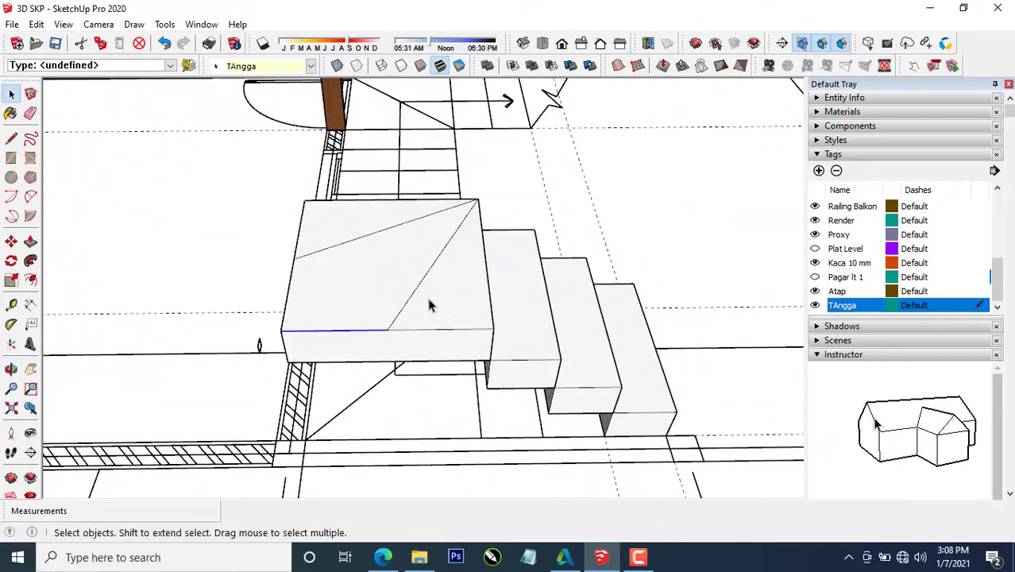
{"action": "left_click", "coordinate": [365, 296]}
{"action": "key", "text": "p"}
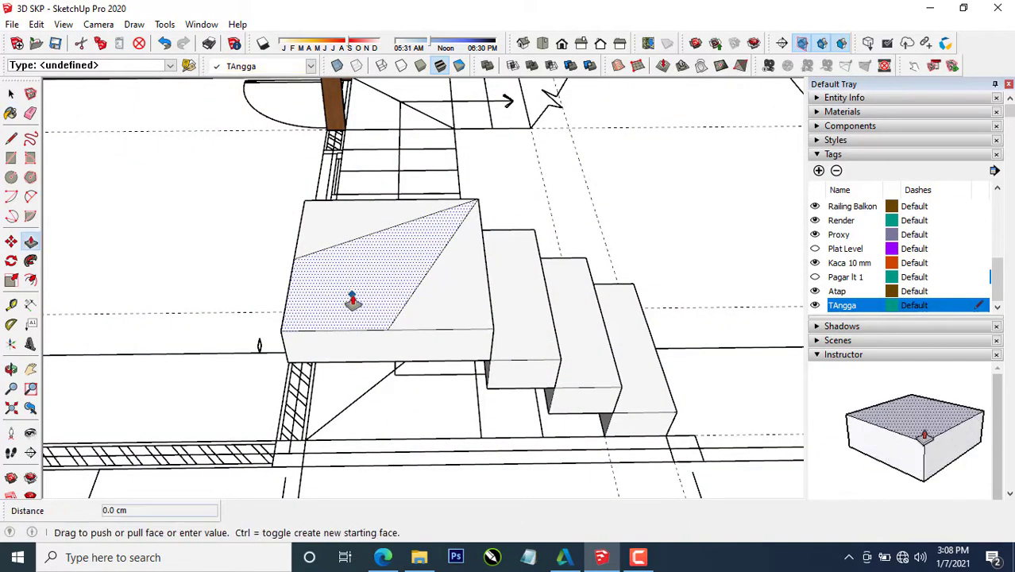
{"action": "left_click_drag", "start_coordinate": [352, 300], "coordinate": [353, 279]}
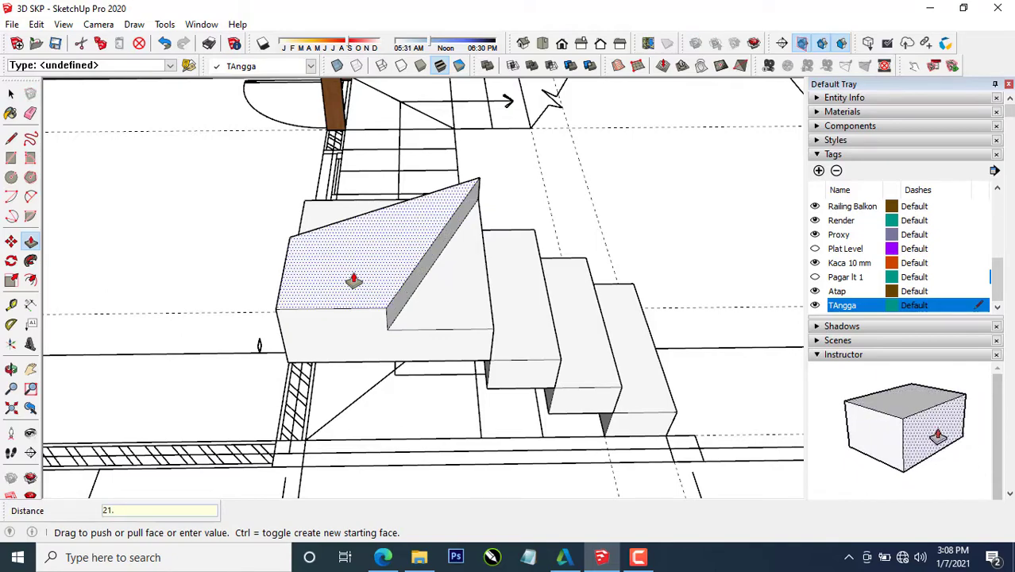
{"action": "left_click_drag", "start_coordinate": [353, 280], "coordinate": [351, 276]}
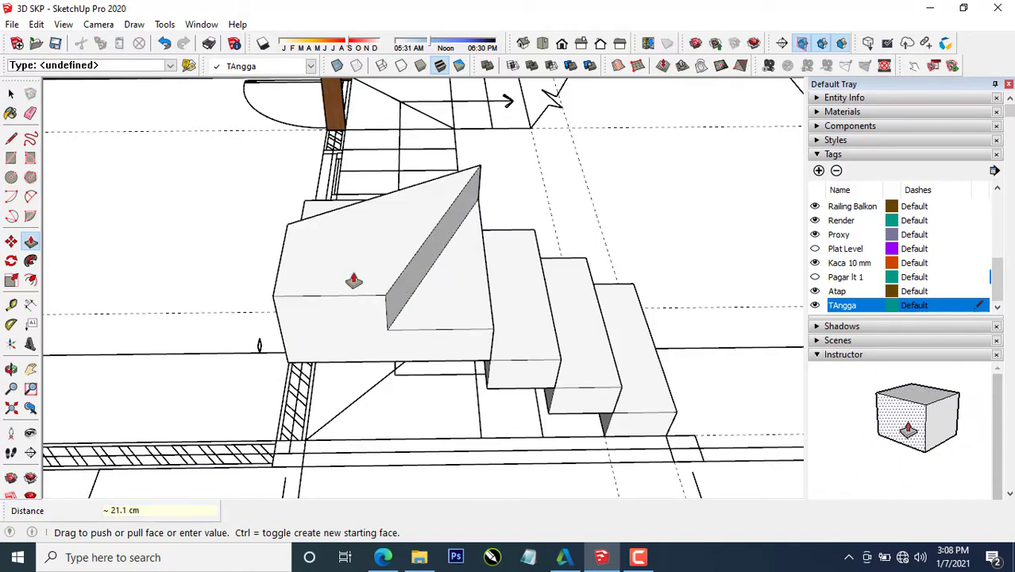
Extrude the last winder face upward until it stands one riser above the middle winder.
{"action": "middle_click_drag", "start_coordinate": [351, 277], "coordinate": [95, 258]}
{"action": "left_click", "coordinate": [338, 293]}
{"action": "left_click", "coordinate": [338, 294]}
{"action": "scroll", "coordinate": [351, 253], "scroll_direction": "down", "scroll_amount": 2}
{"action": "middle_click_drag", "start_coordinate": [351, 253], "coordinate": [416, 302]}
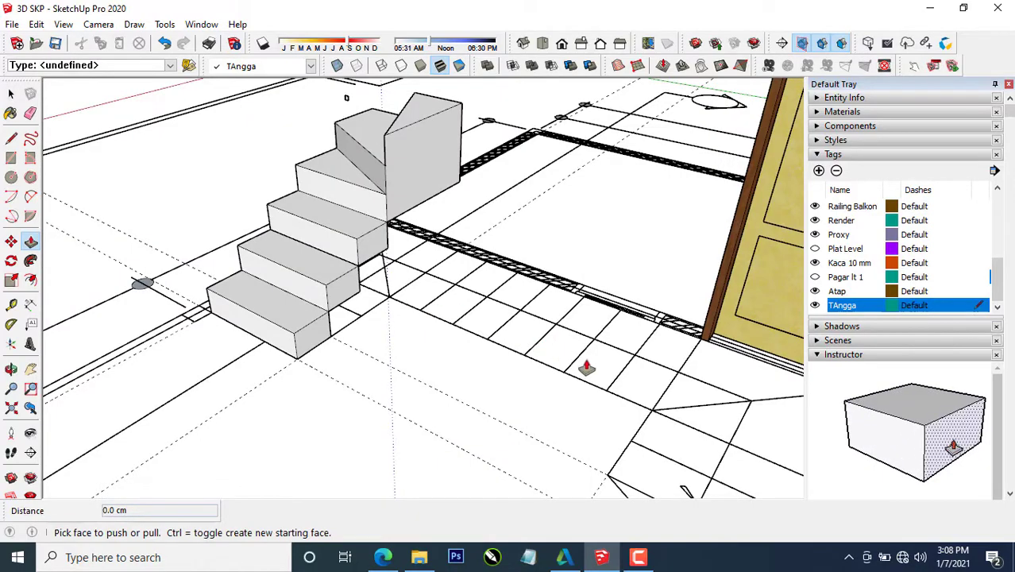
{"action": "middle_click_drag", "start_coordinate": [668, 404], "coordinate": [439, 432]}
{"action": "key", "text": "space"}
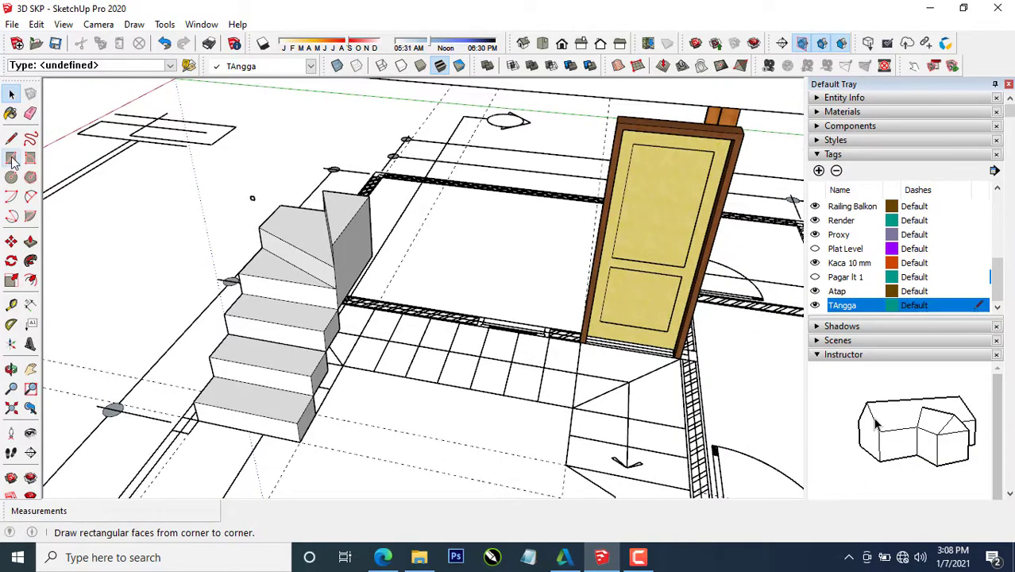
Draw a rectangle of 90 by about 29.3 cm over a straight tread beyond the first corner and extrude it up 21.05 cm.
{"action": "scroll", "coordinate": [419, 346], "scroll_direction": "up", "scroll_amount": 3}
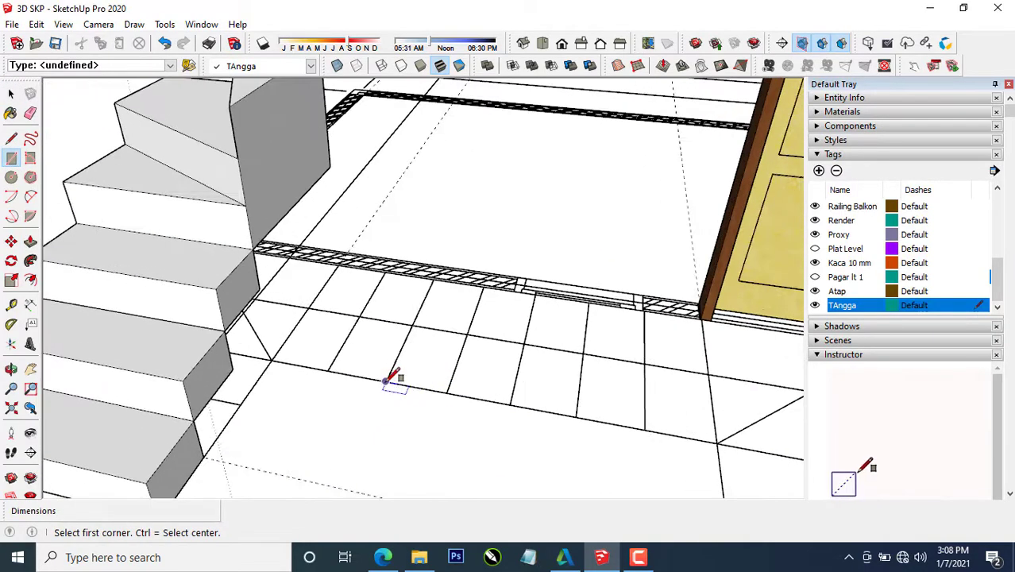
{"action": "left_click", "coordinate": [385, 381]}
{"action": "scroll", "coordinate": [491, 297], "scroll_direction": "up", "scroll_amount": 2}
{"action": "left_click", "coordinate": [485, 283]}
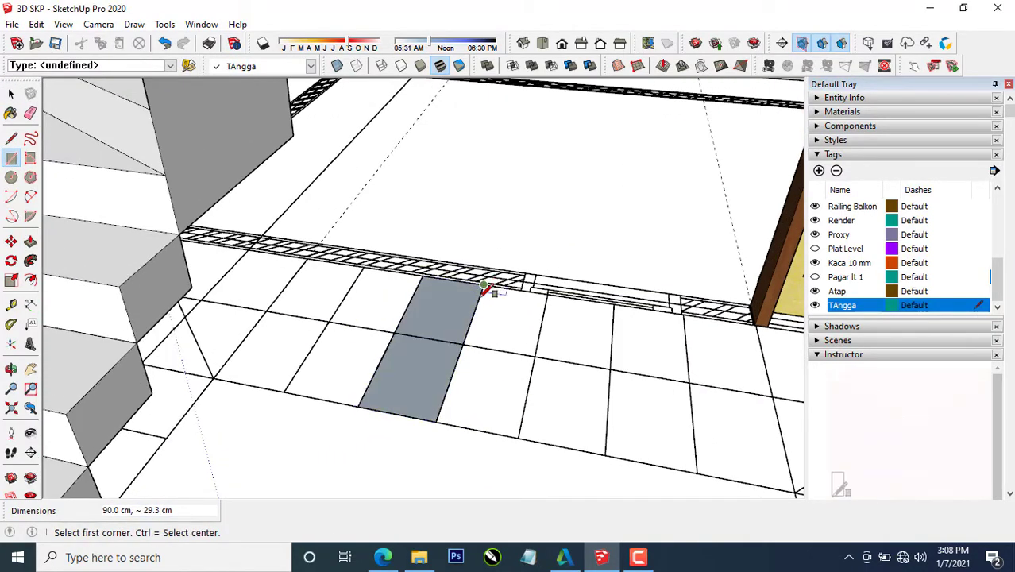
{"action": "key", "text": "p"}
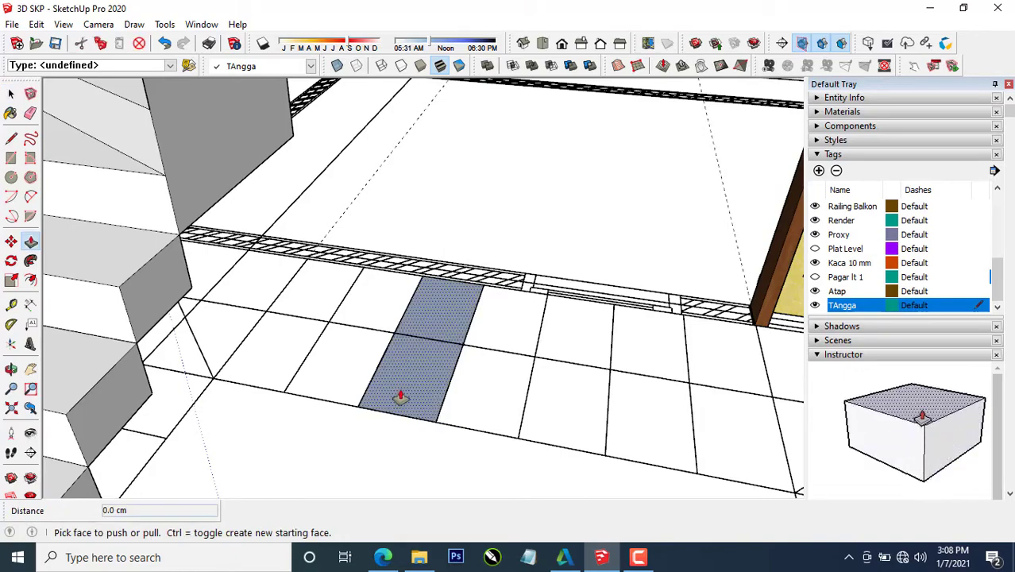
{"action": "middle_click_drag", "start_coordinate": [401, 397], "coordinate": [423, 408]}
{"action": "left_click_drag", "start_coordinate": [405, 398], "coordinate": [413, 353]}
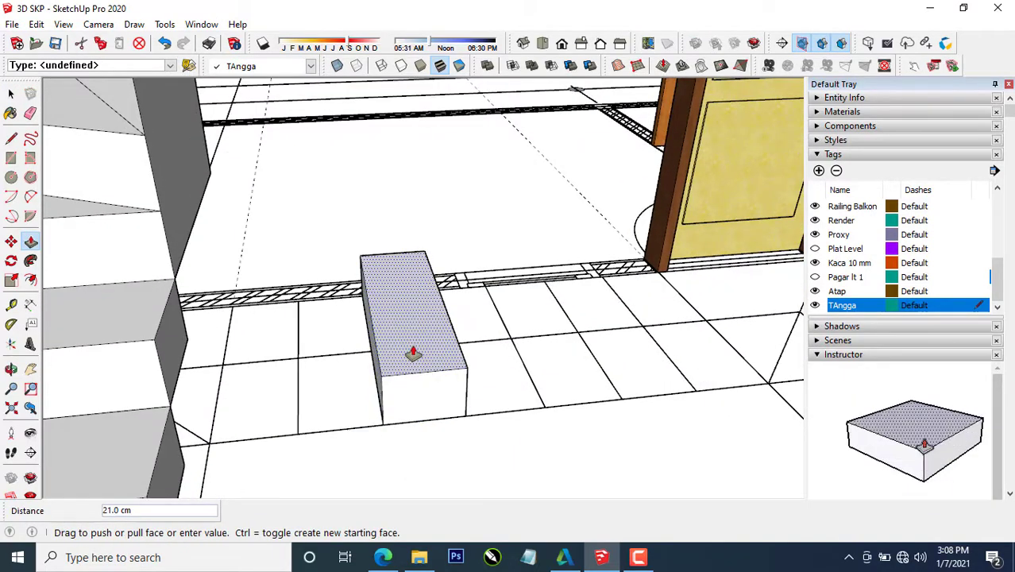
{"action": "type", "text": "21.1"}
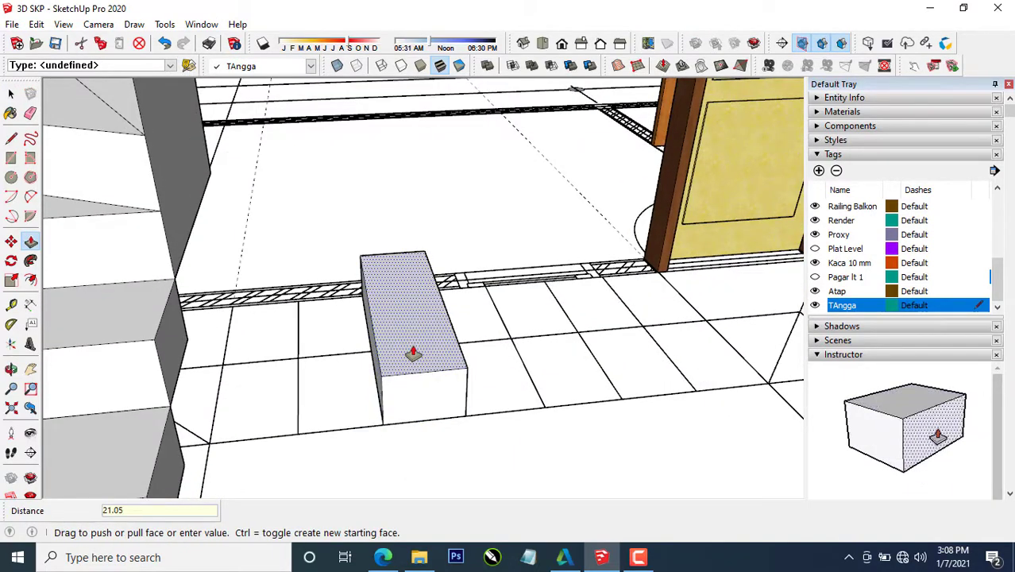
{"action": "key", "text": "Return"}
{"action": "mouse_move", "coordinate": [459, 343]}
{"action": "middle_mouse_down"}
{"action": "mouse_move", "coordinate": [458, 362]}
{"action": "mouse_move", "coordinate": [446, 351]}
{"action": "middle_mouse_up"}
{"action": "key", "text": "space"}
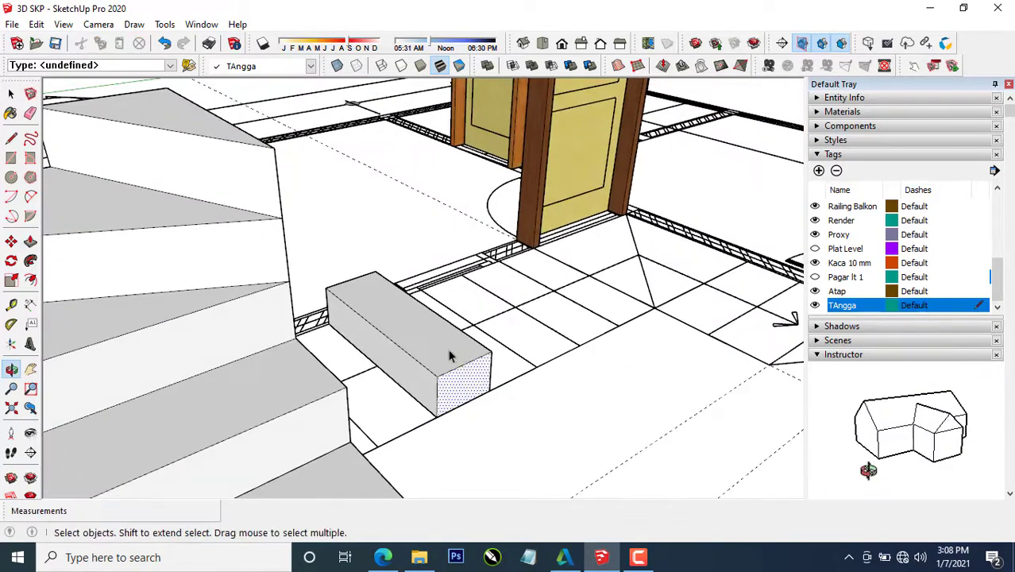
Copy the whole new step block so its lower front corner sits on the last winder's top inner corner.
{"action": "triple_click", "coordinate": [446, 351]}
{"action": "right_click", "coordinate": [448, 353]}
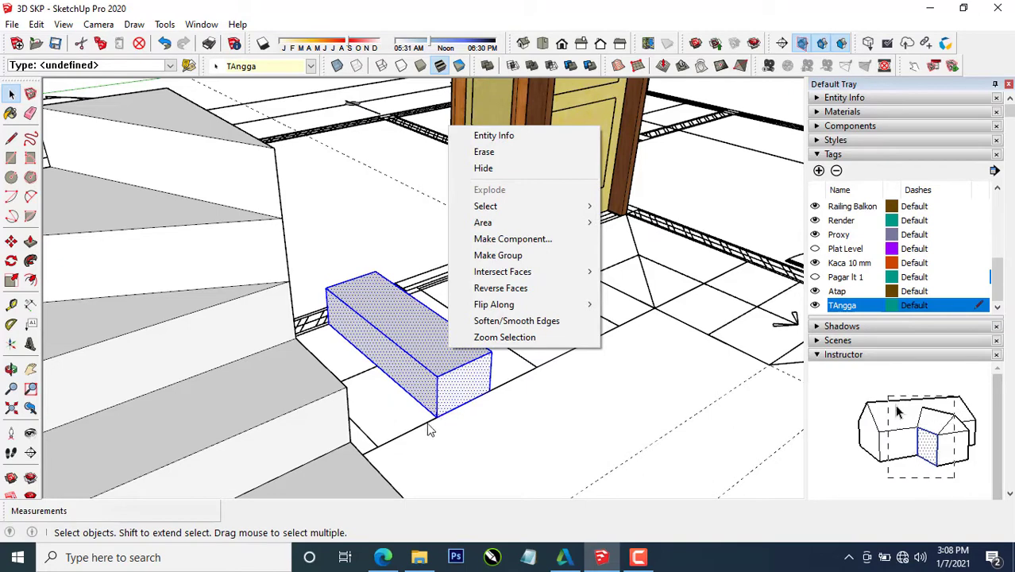
{"action": "left_click", "coordinate": [428, 427]}
{"action": "triple_click", "coordinate": [432, 349]}
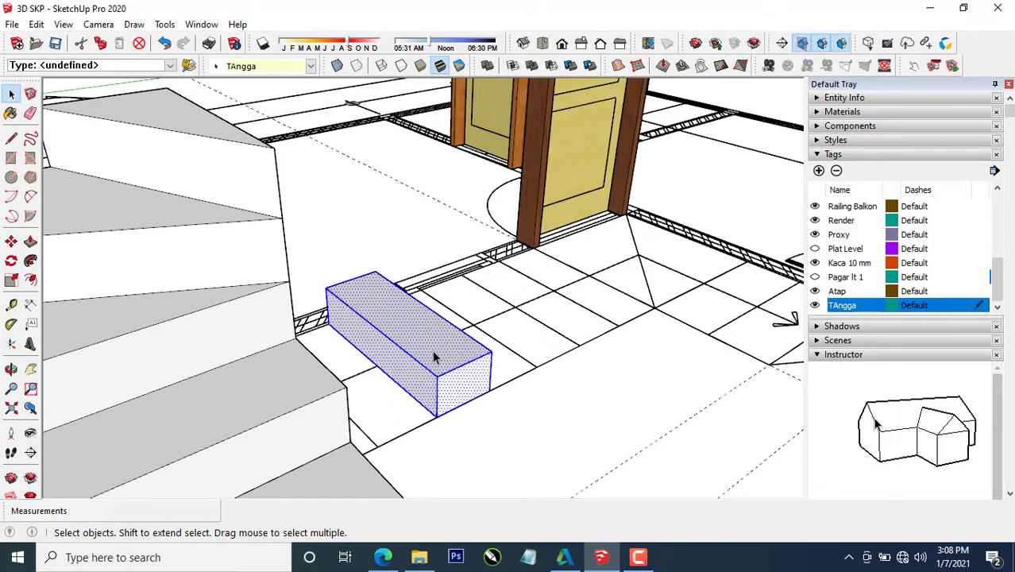
{"action": "key", "text": "m"}
{"action": "left_click", "coordinate": [436, 418]}
{"action": "key", "text": "ctrl"}
{"action": "scroll", "coordinate": [436, 417], "scroll_direction": "down", "scroll_amount": 3}
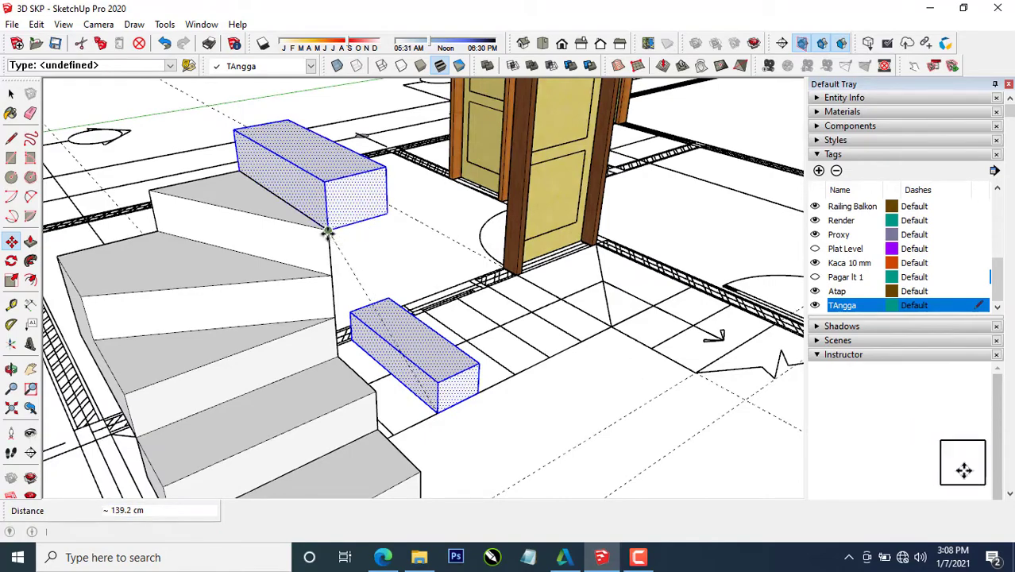
{"action": "left_click", "coordinate": [327, 232]}
Copy the placed step one tread along and one riser higher, and repeat the copy 6x to form the second flight.
{"action": "middle_click_drag", "start_coordinate": [385, 272], "coordinate": [176, 321]}
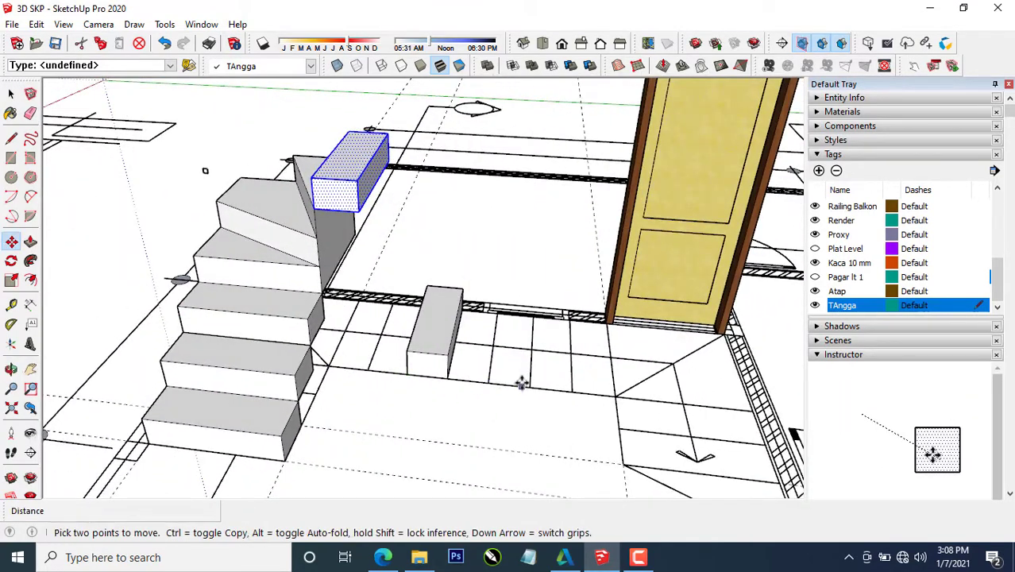
{"action": "left_click", "coordinate": [314, 208]}
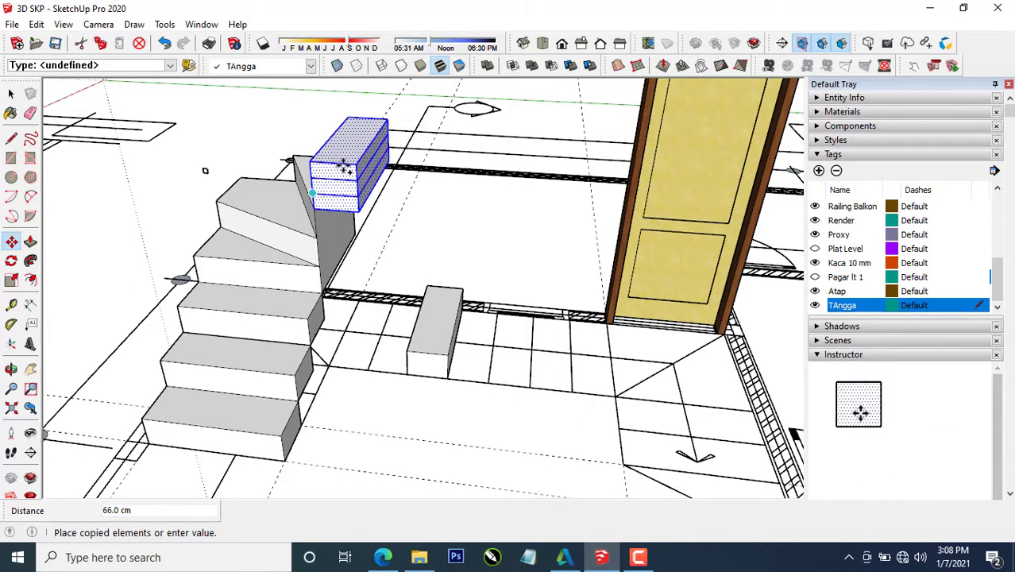
{"action": "left_click", "coordinate": [357, 183]}
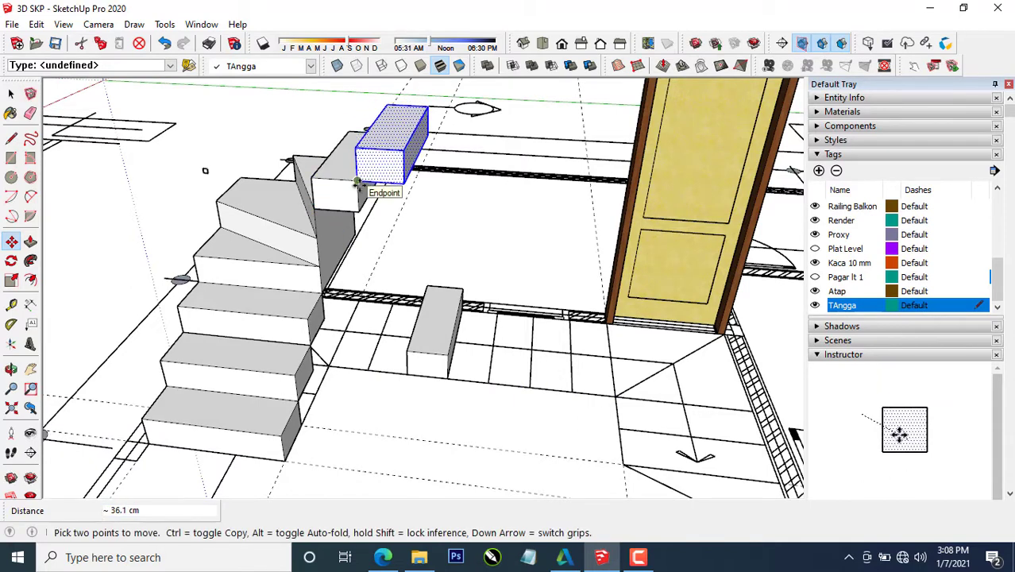
{"action": "key", "text": "Return"}
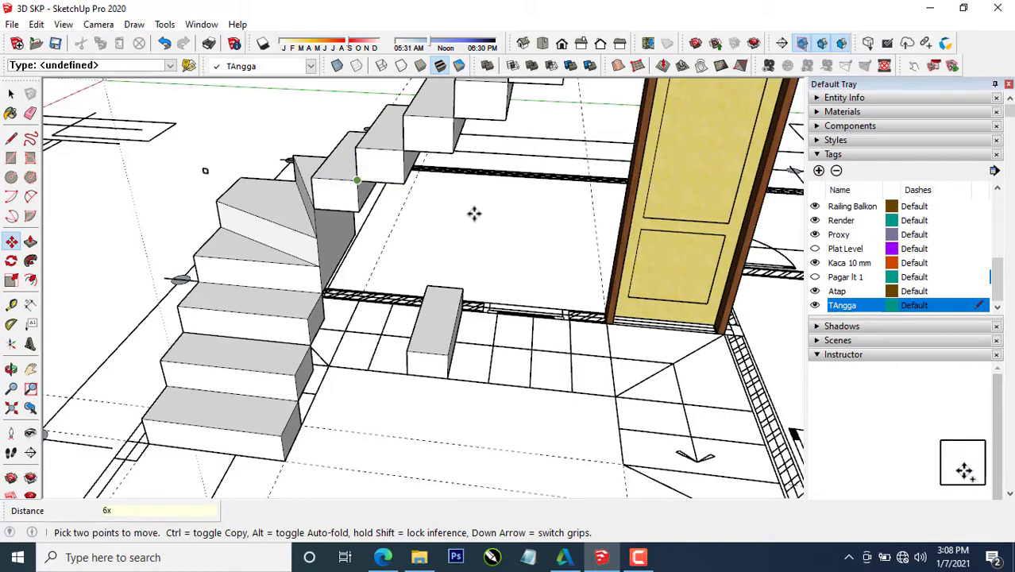
{"action": "scroll", "coordinate": [474, 213], "scroll_direction": "down", "scroll_amount": 3}
{"action": "middle_click_drag", "start_coordinate": [505, 271], "coordinate": [566, 308]}
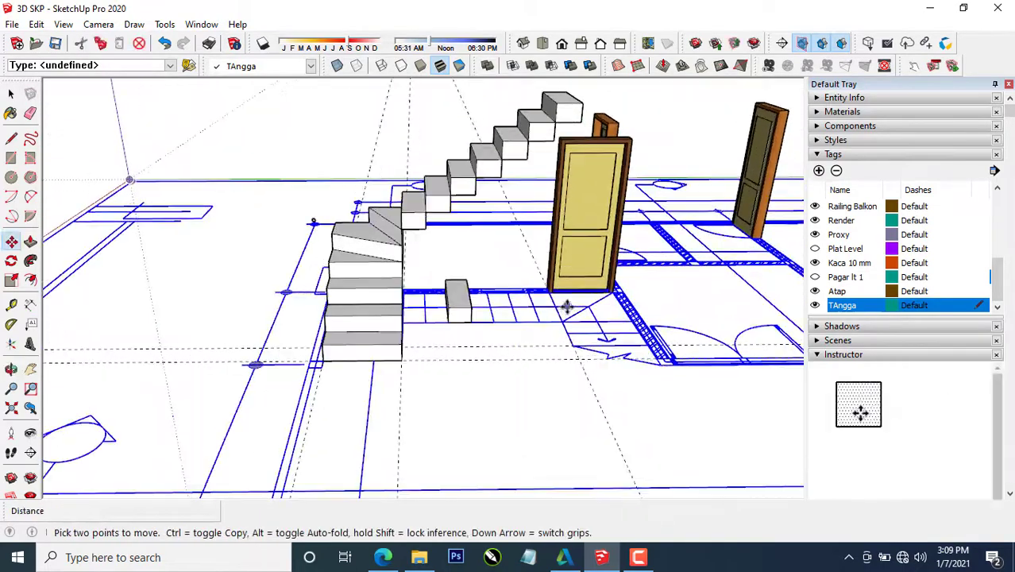
{"action": "key", "text": "space"}
Place a vertical guide line along the far vertical edge of the second flight's top step.
{"action": "key", "text": "t"}
{"action": "scroll", "coordinate": [593, 113], "scroll_direction": "up", "scroll_amount": 2}
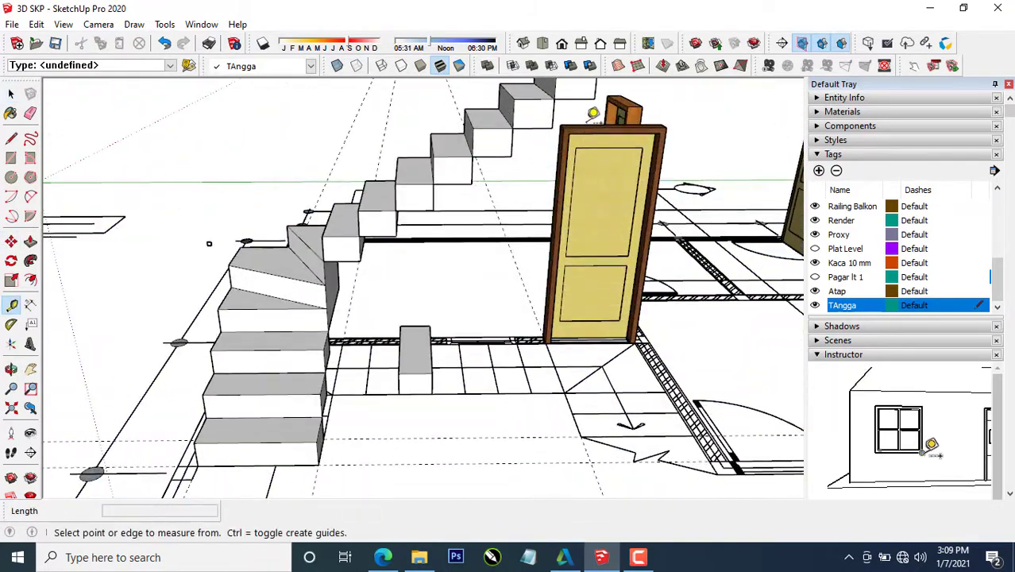
{"action": "middle_click_drag", "start_coordinate": [563, 181], "coordinate": [546, 188]}
{"action": "scroll", "coordinate": [546, 156], "scroll_direction": "up", "scroll_amount": 2}
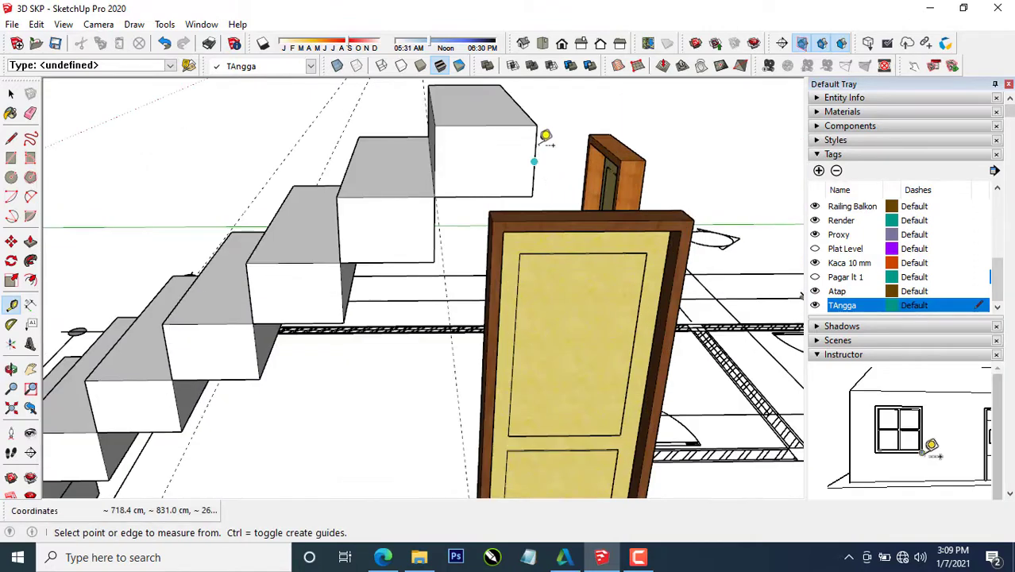
{"action": "left_click", "coordinate": [536, 141]}
{"action": "scroll", "coordinate": [494, 282], "scroll_direction": "up", "scroll_amount": 3}
{"action": "middle_click_drag", "start_coordinate": [496, 349], "coordinate": [494, 298]}
{"action": "left_click", "coordinate": [522, 43]}
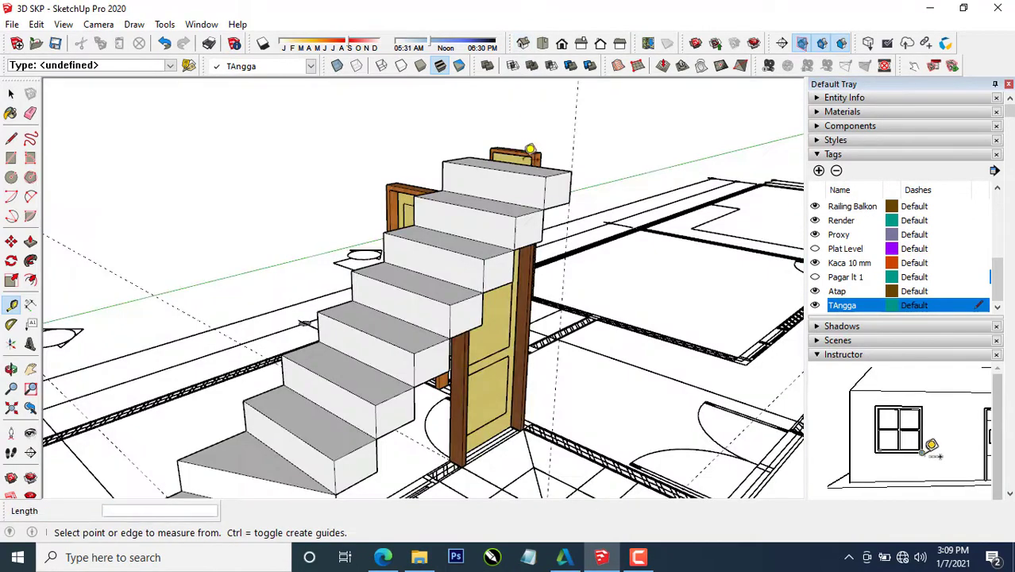
Examine where the vertical guide meets the second corner on the floor plan and review the overall flight.
{"action": "scroll", "coordinate": [548, 453], "scroll_direction": "up", "scroll_amount": 5}
{"action": "middle_click_drag", "start_coordinate": [551, 430], "coordinate": [532, 464]}
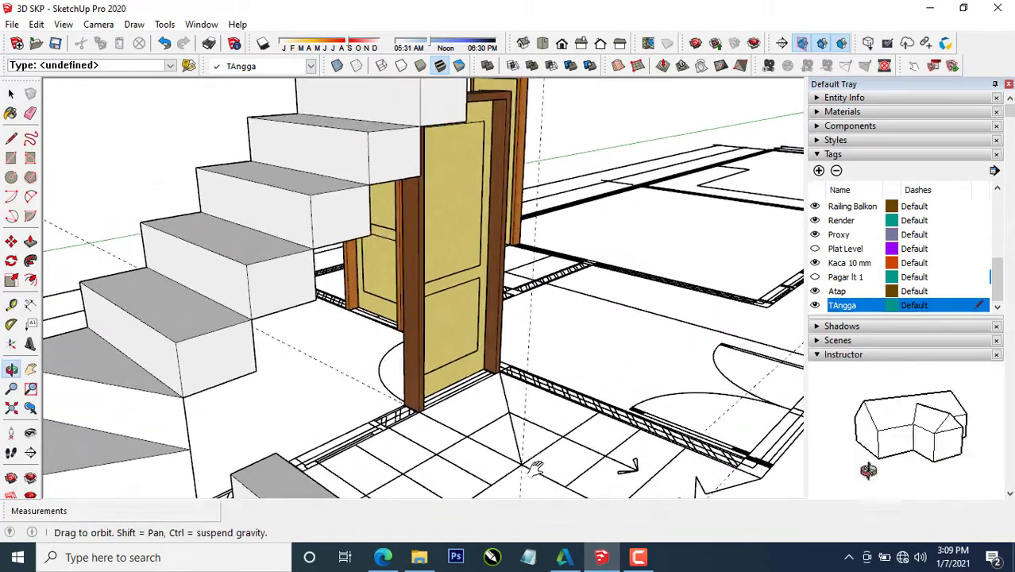
{"action": "scroll", "coordinate": [528, 441], "scroll_direction": "up", "scroll_amount": 2}
{"action": "scroll", "coordinate": [524, 462], "scroll_direction": "down", "scroll_amount": 2}
{"action": "scroll", "coordinate": [524, 454], "scroll_direction": "up", "scroll_amount": 4}
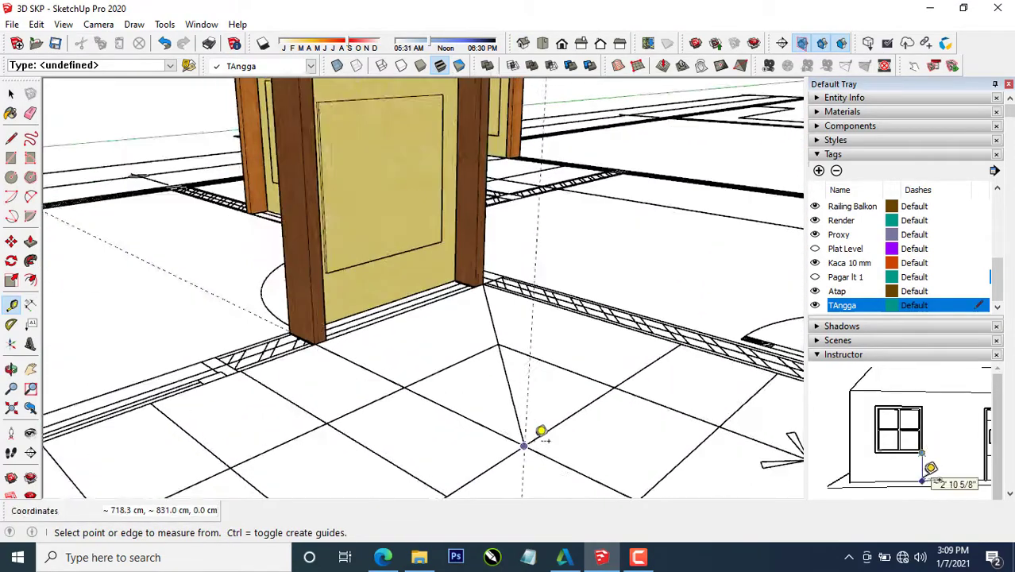
{"action": "scroll", "coordinate": [526, 405], "scroll_direction": "down", "scroll_amount": 7}
{"action": "scroll", "coordinate": [524, 384], "scroll_direction": "down", "scroll_amount": 4}
{"action": "middle_click_drag", "start_coordinate": [475, 384], "coordinate": [380, 390]}
{"action": "scroll", "coordinate": [455, 419], "scroll_direction": "down", "scroll_amount": 2}
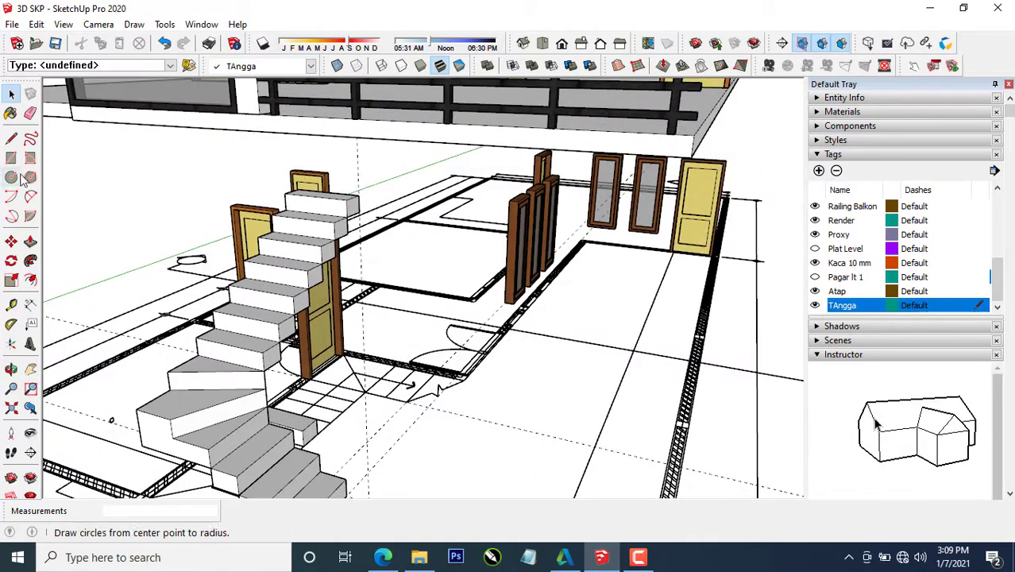
Draw a rectangle of about 31.7 by 90 cm over the first tread past the second corner and extrude it up 21.05 cm.
{"action": "middle_click_drag", "start_coordinate": [291, 312], "coordinate": [286, 381]}
{"action": "scroll", "coordinate": [385, 361], "scroll_direction": "up", "scroll_amount": 4}
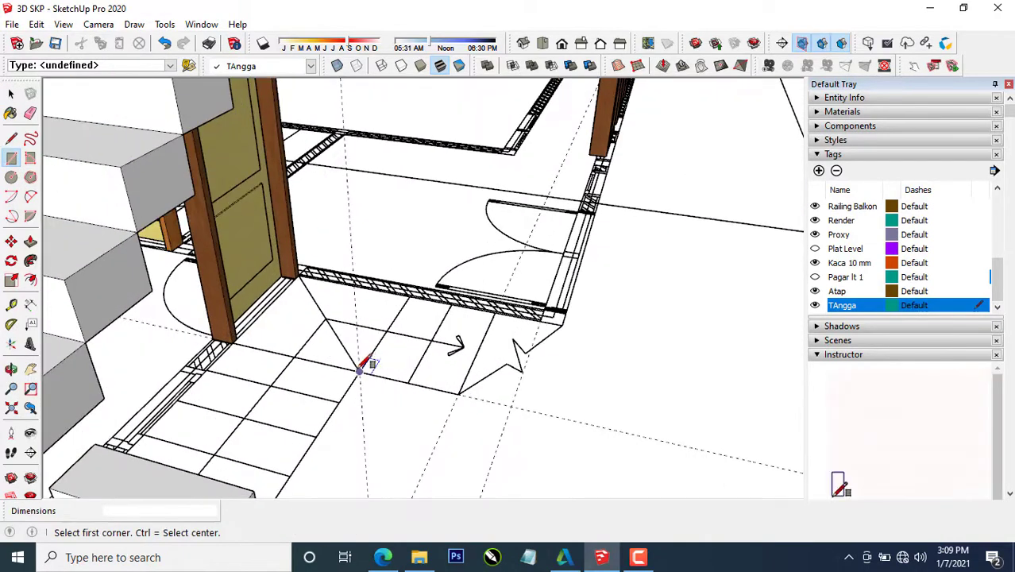
{"action": "left_click", "coordinate": [452, 301]}
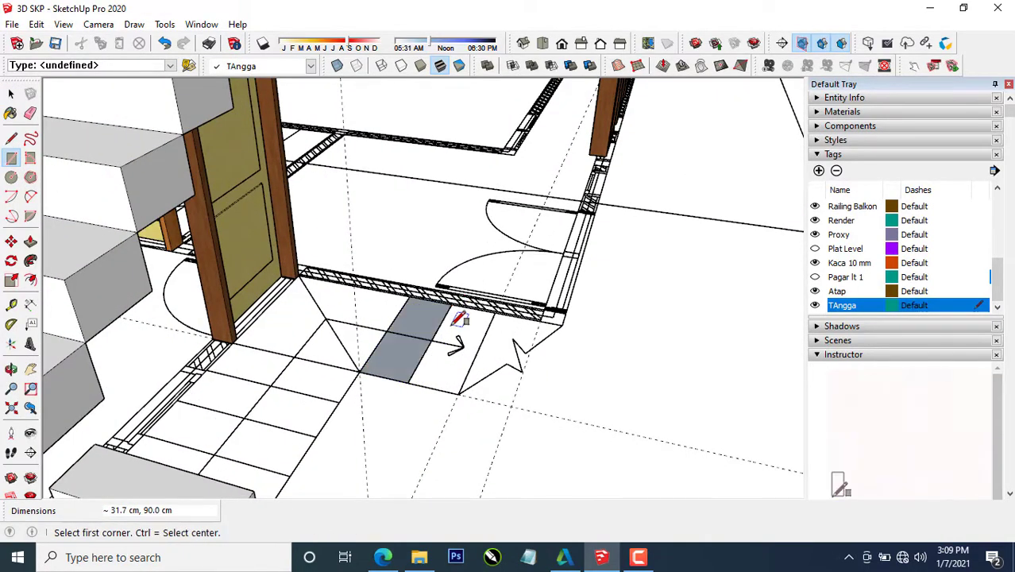
{"action": "key", "text": "p"}
{"action": "left_click_drag", "start_coordinate": [413, 349], "coordinate": [408, 325]}
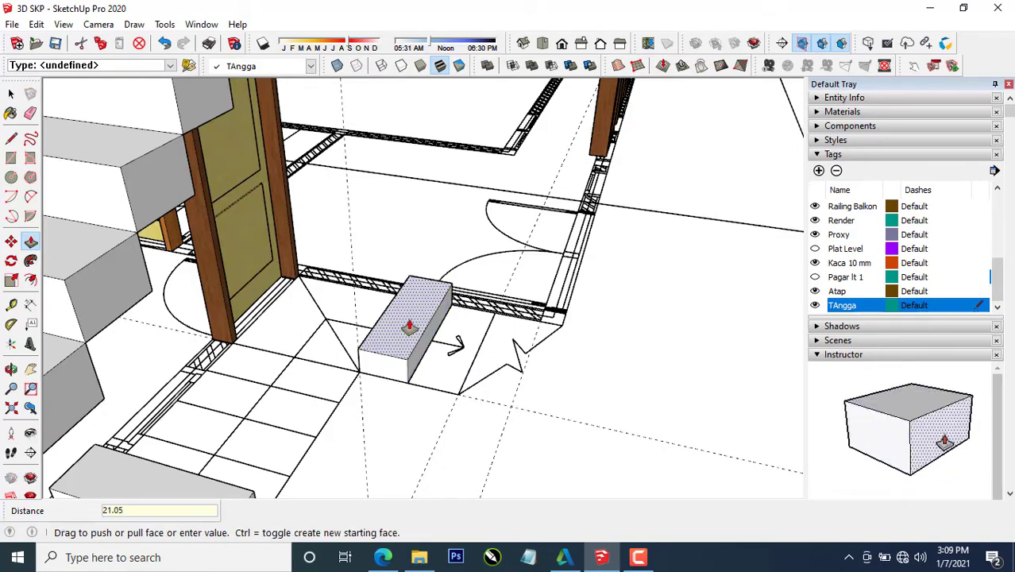
{"action": "left_click", "coordinate": [409, 325]}
{"action": "key", "text": "space"}
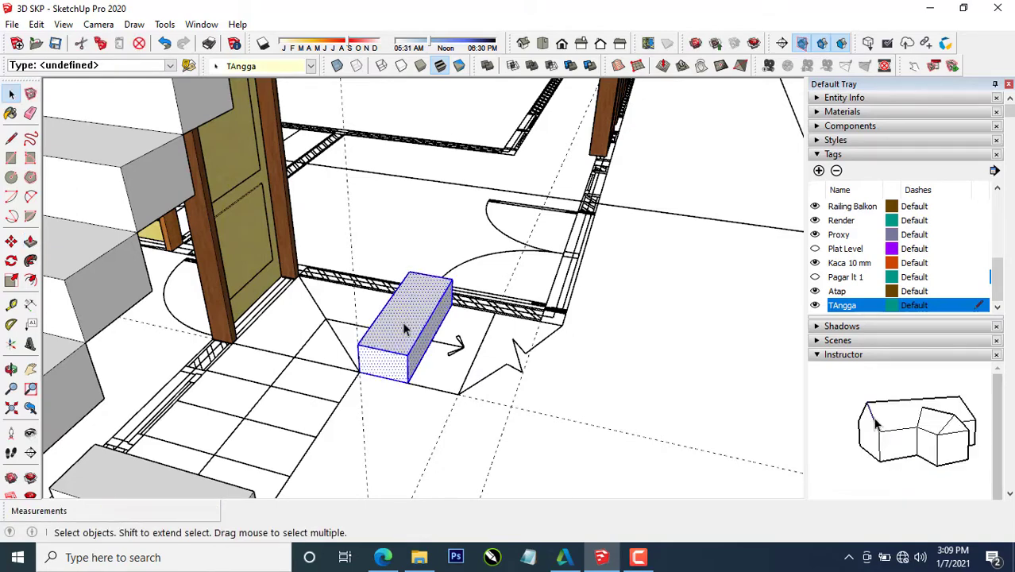
Copy the extruded step from its base corner onto the top corner of the second flight's last step.
{"action": "key", "text": "m"}
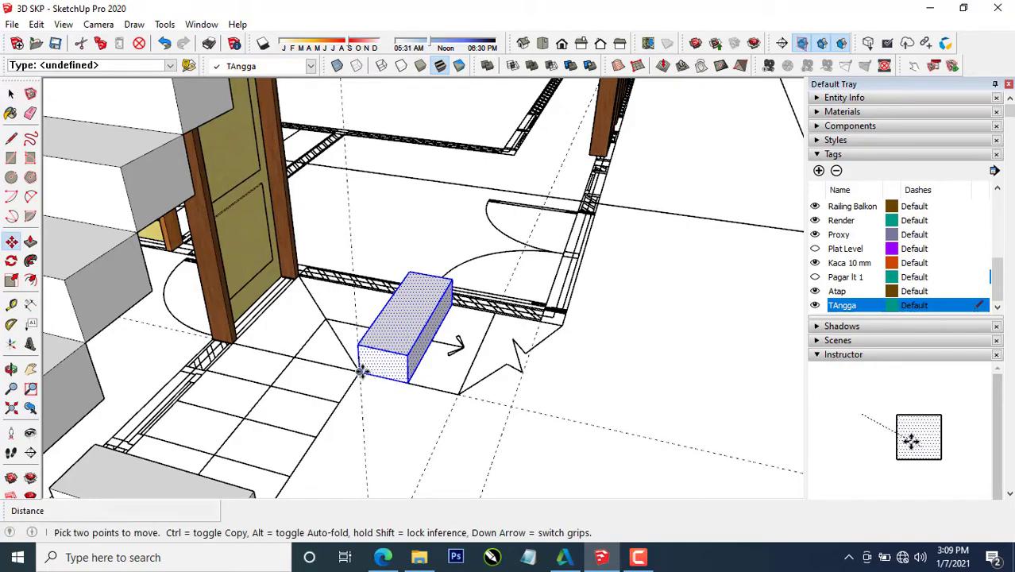
{"action": "left_click", "coordinate": [361, 371]}
{"action": "key", "text": "ctrl"}
{"action": "middle_click_drag", "start_coordinate": [523, 385], "coordinate": [492, 330]}
{"action": "scroll", "coordinate": [447, 241], "scroll_direction": "up", "scroll_amount": 6}
{"action": "scroll", "coordinate": [454, 255], "scroll_direction": "down", "scroll_amount": 1}
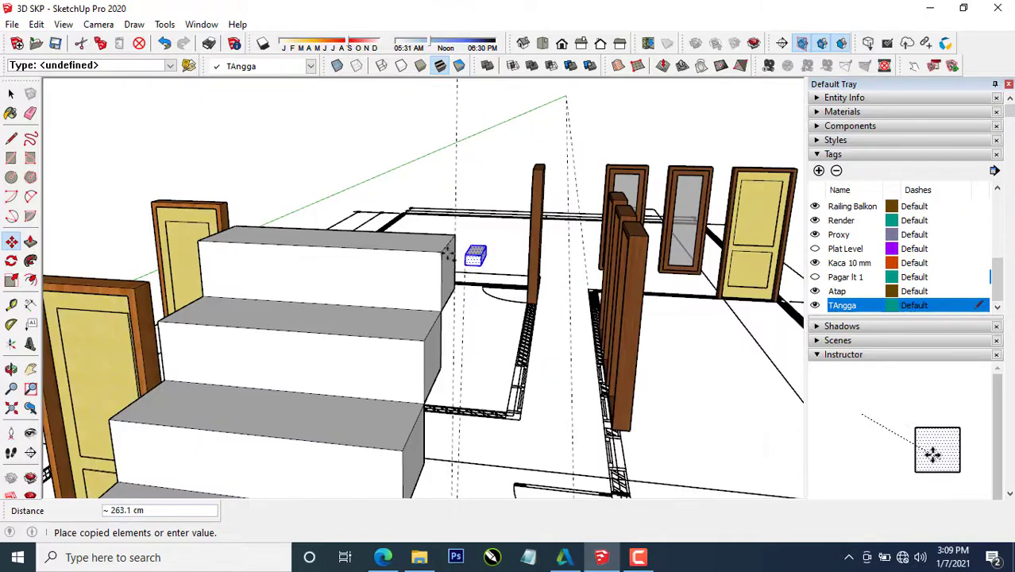
{"action": "left_click", "coordinate": [440, 251]}
{"action": "left_click", "coordinate": [440, 250]}
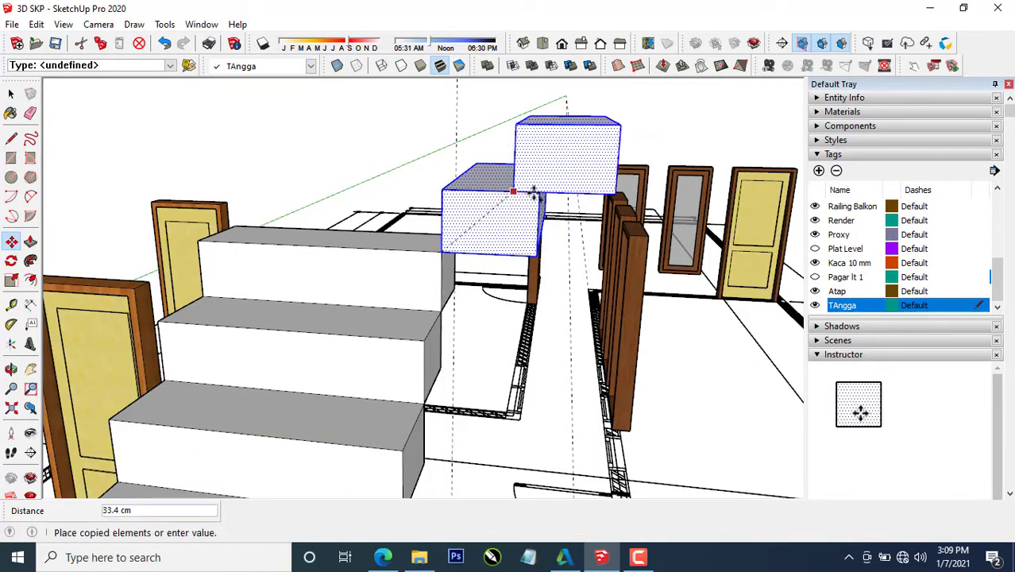
Try another copy one tread along and one riser higher, and undo the copies placed above the second flight.
{"action": "left_click", "coordinate": [547, 191]}
{"action": "left_click", "coordinate": [546, 191]}
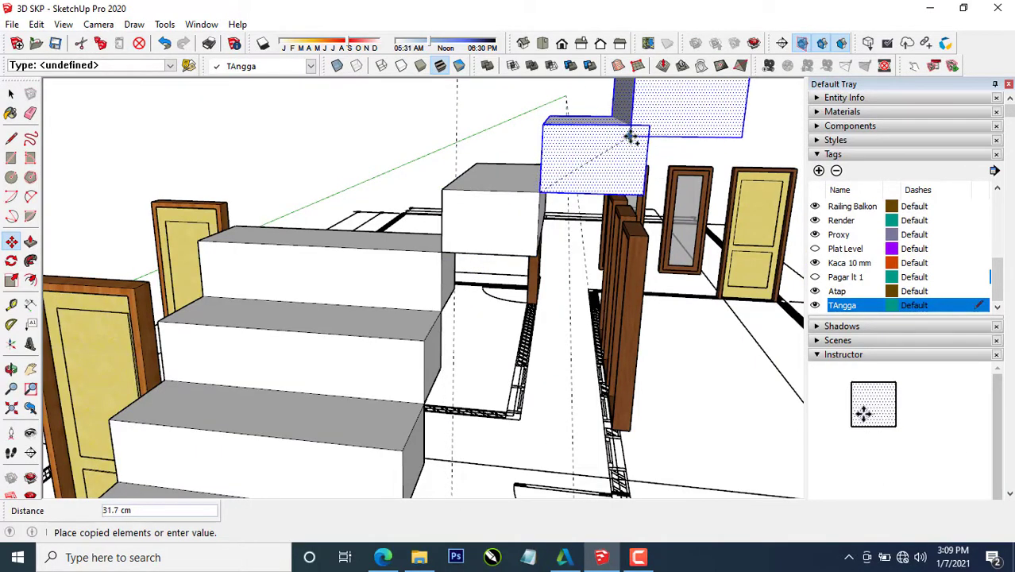
{"action": "scroll", "coordinate": [612, 170], "scroll_direction": "down", "scroll_amount": 1}
{"action": "middle_click_drag", "start_coordinate": [580, 193], "coordinate": [516, 253]}
{"action": "left_click", "coordinate": [573, 204]}
{"action": "key", "text": "ctrl+z"}
{"action": "key", "text": "ctrl+z"}
Delete the straight step block standing on the floor plan past the second corner.
{"action": "scroll", "coordinate": [576, 211], "scroll_direction": "down", "scroll_amount": 4}
{"action": "key", "text": "space"}
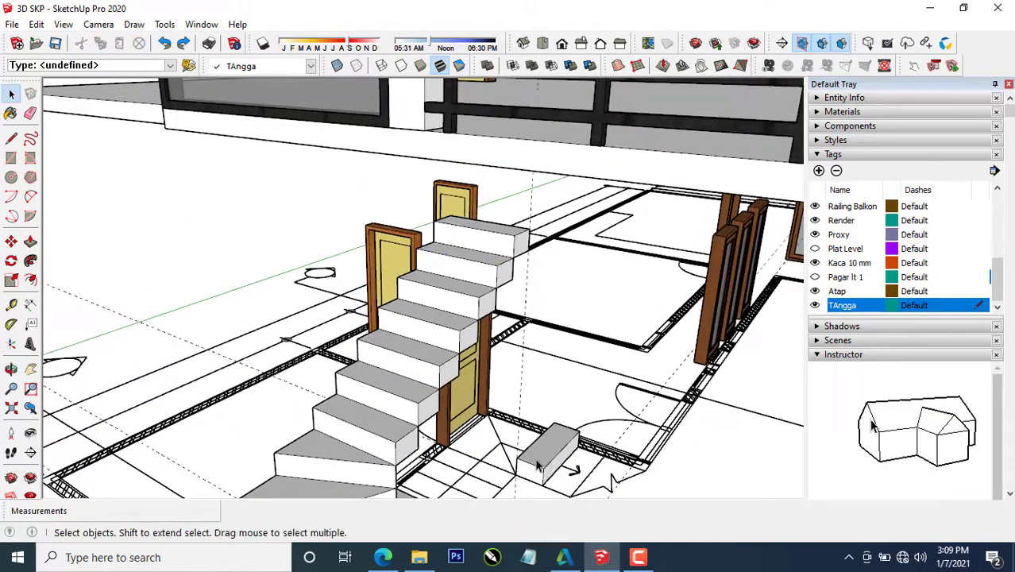
{"action": "scroll", "coordinate": [548, 445], "scroll_direction": "up", "scroll_amount": 3}
{"action": "middle_click_drag", "start_coordinate": [548, 445], "coordinate": [492, 397]}
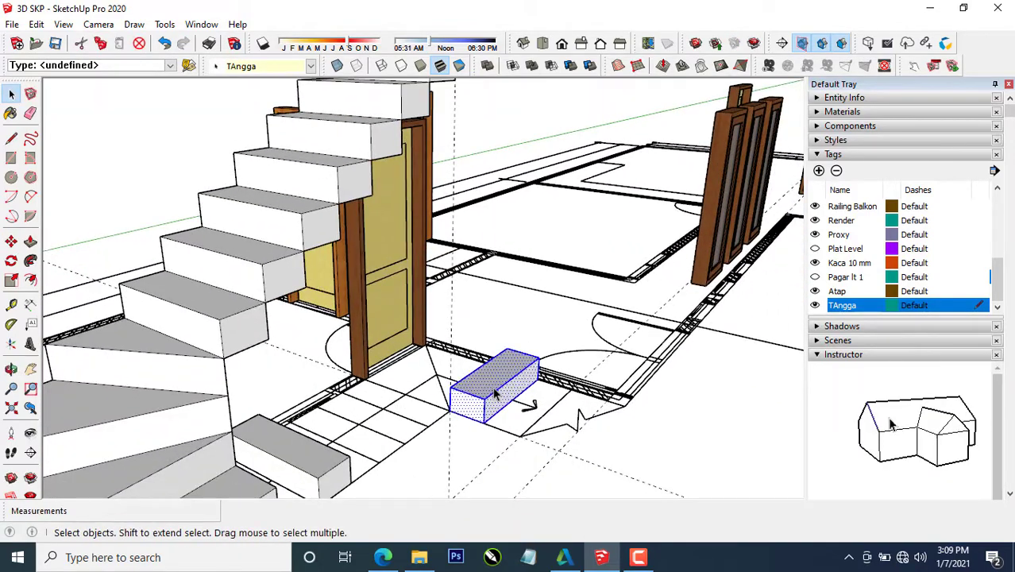
{"action": "key", "text": "Delete"}
Switch to the PDF in Edge, check corner treads 14 to 16 in the Detail Tangga drawing, and return to SketchUp.
{"action": "scroll", "coordinate": [399, 386], "scroll_direction": "up", "scroll_amount": 3}
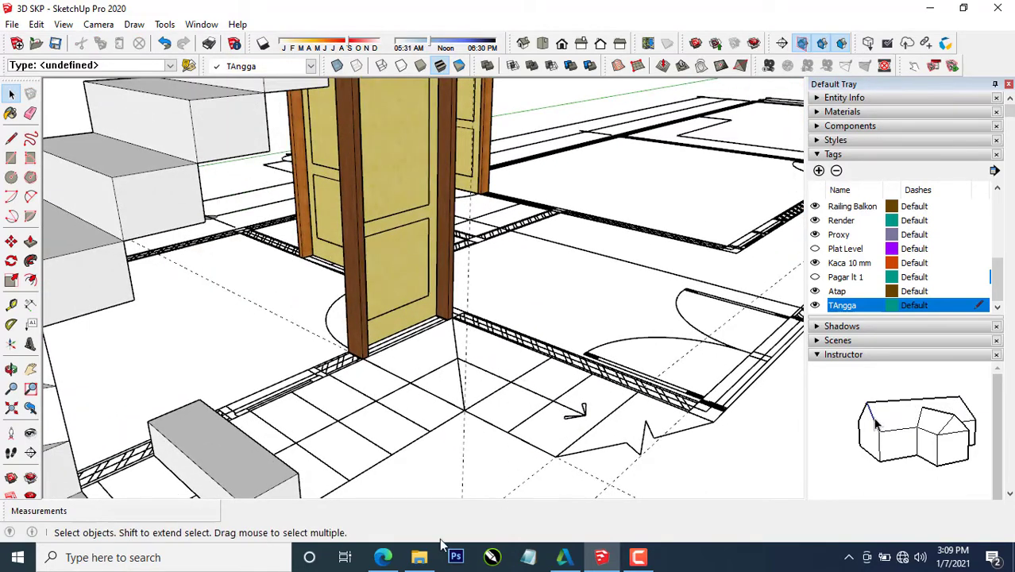
{"action": "left_click", "coordinate": [378, 559]}
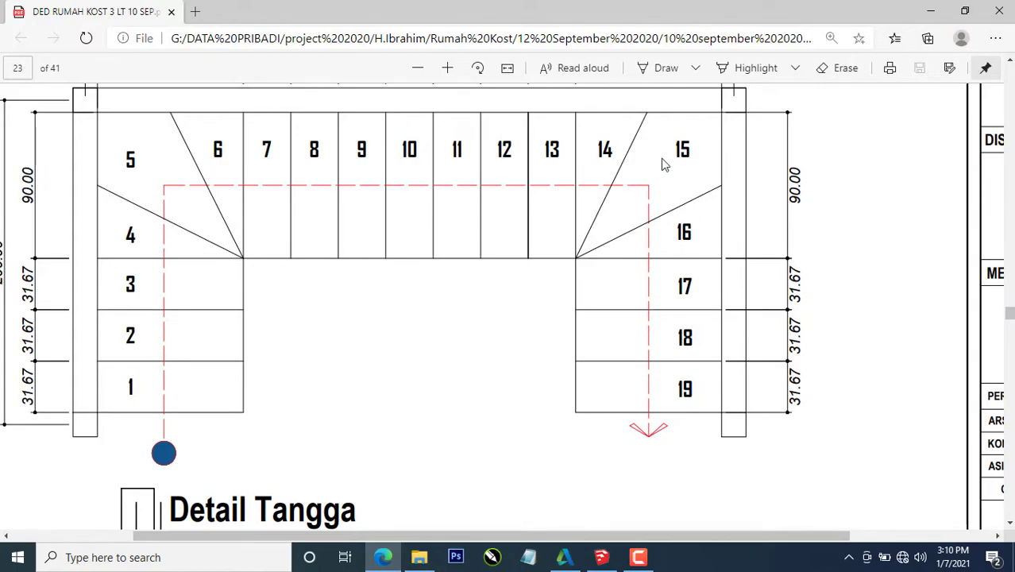
{"action": "left_click", "coordinate": [930, 12]}
Draw a rectangle covering the whole second corner square of the stairs on the floor plan.
{"action": "scroll", "coordinate": [555, 326], "scroll_direction": "down", "scroll_amount": 2}
{"action": "middle_click_drag", "start_coordinate": [555, 327], "coordinate": [476, 385]}
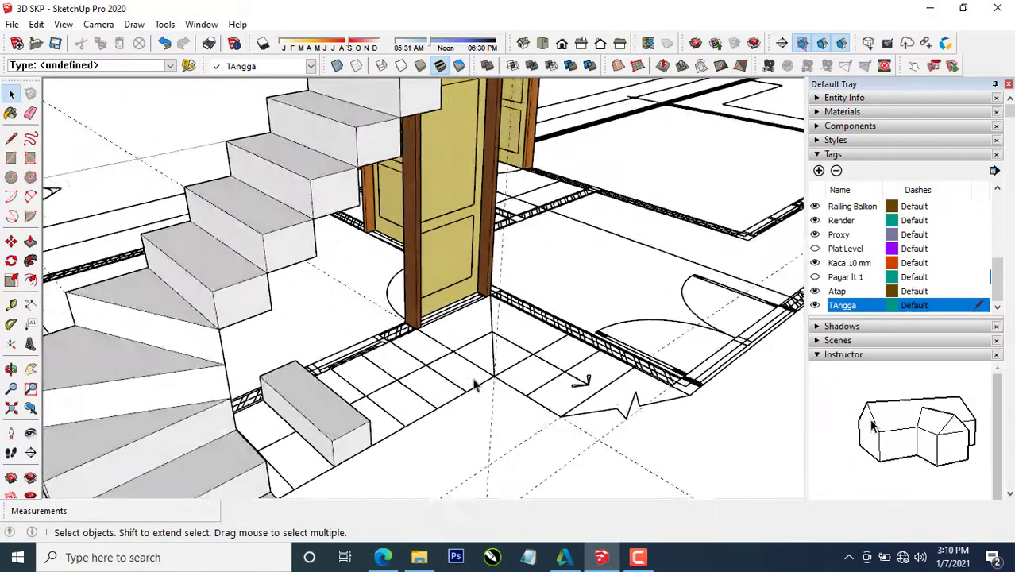
{"action": "scroll", "coordinate": [475, 364], "scroll_direction": "up", "scroll_amount": 2}
{"action": "scroll", "coordinate": [436, 314], "scroll_direction": "up", "scroll_amount": 2}
{"action": "key", "text": "r"}
{"action": "scroll", "coordinate": [410, 302], "scroll_direction": "up", "scroll_amount": 2}
{"action": "left_click", "coordinate": [377, 312]}
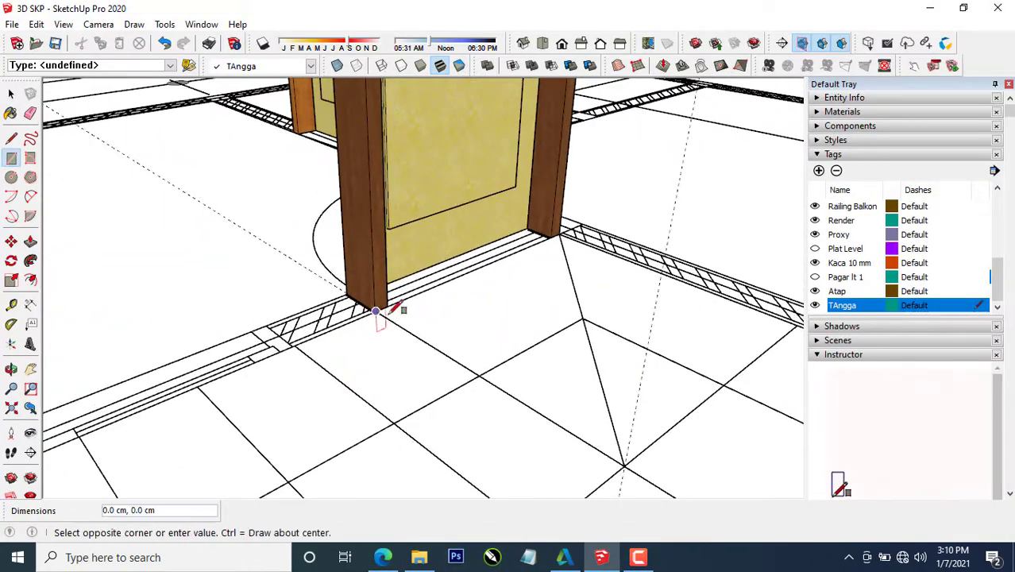
{"action": "left_click", "coordinate": [797, 322]}
{"action": "scroll", "coordinate": [699, 349], "scroll_direction": "down", "scroll_amount": 2}
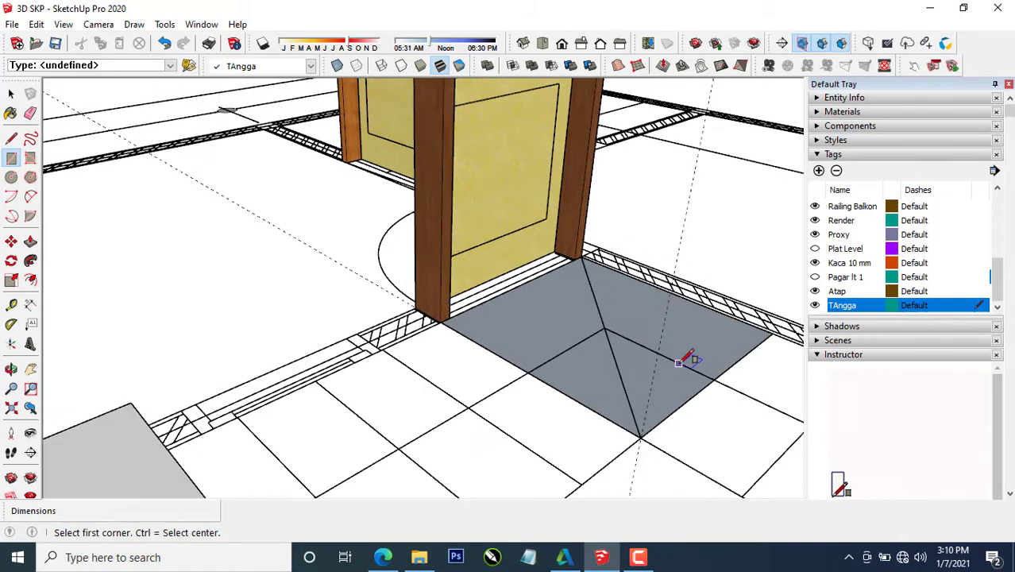
Extrude the second corner's rectangle up 21.05 cm.
{"action": "key", "text": "p"}
{"action": "left_click", "coordinate": [620, 376]}
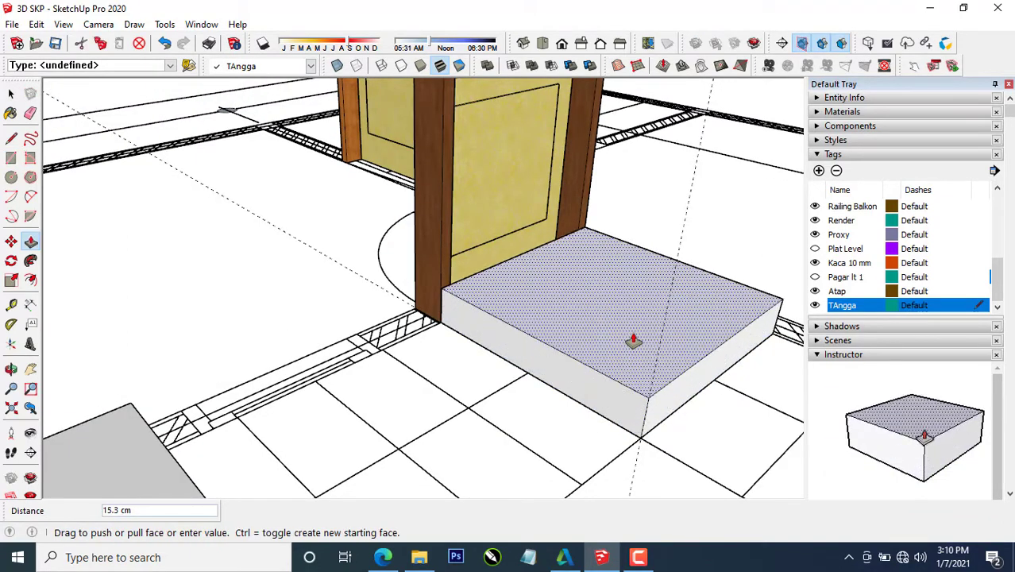
{"action": "type", "text": "21.0"}
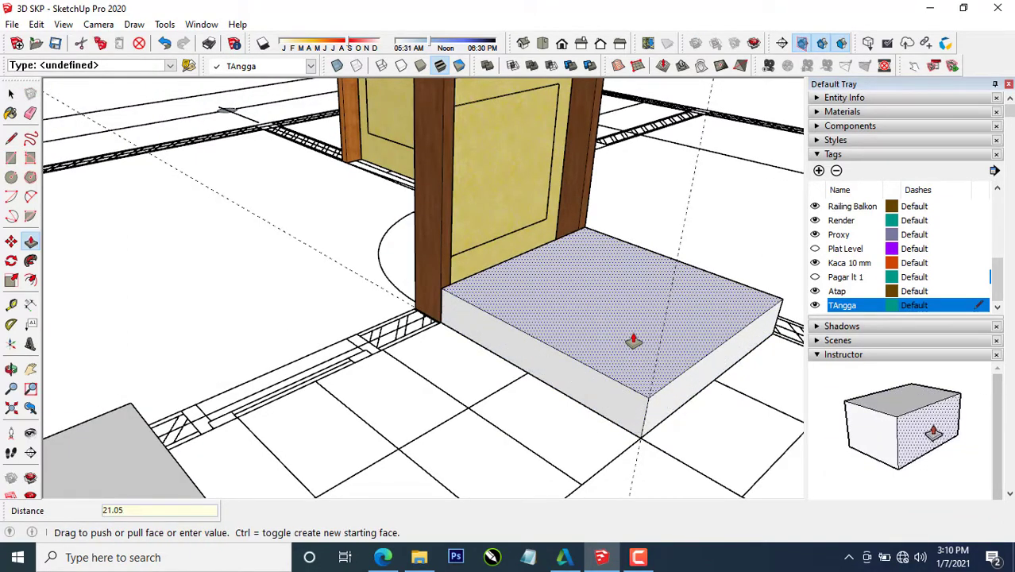
{"action": "type", "text": "5"}
{"action": "key", "text": "Return"}
Copy the whole corner block from its inner base corner onto the top corner of the second flight's last step.
{"action": "key", "text": "space"}
{"action": "triple_click", "coordinate": [627, 340]}
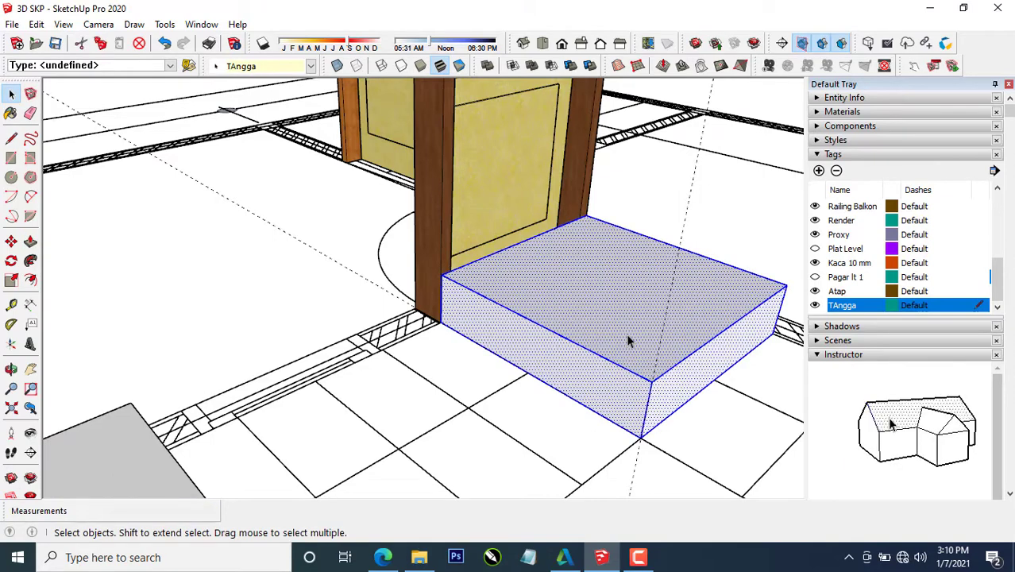
{"action": "key", "text": "m"}
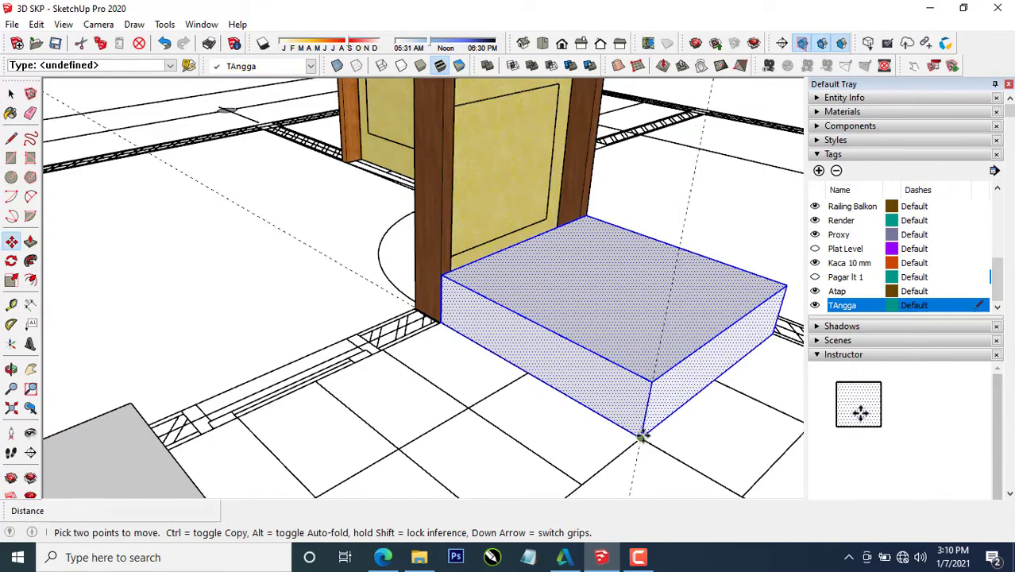
{"action": "left_click", "coordinate": [642, 436]}
{"action": "key", "text": "ctrl"}
{"action": "scroll", "coordinate": [622, 423], "scroll_direction": "down", "scroll_amount": 3}
{"action": "scroll", "coordinate": [643, 294], "scroll_direction": "down", "scroll_amount": 1}
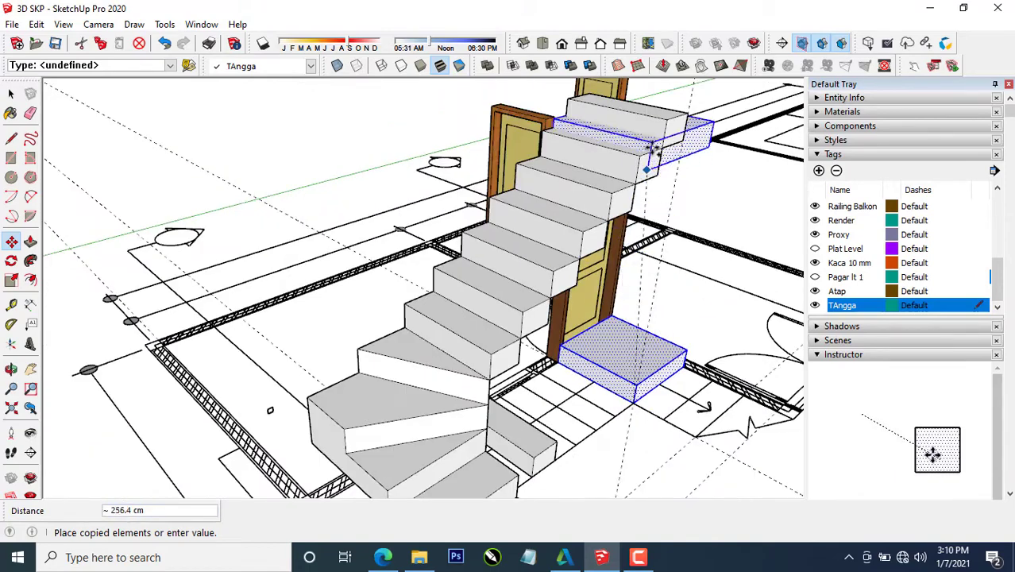
{"action": "left_click", "coordinate": [688, 111]}
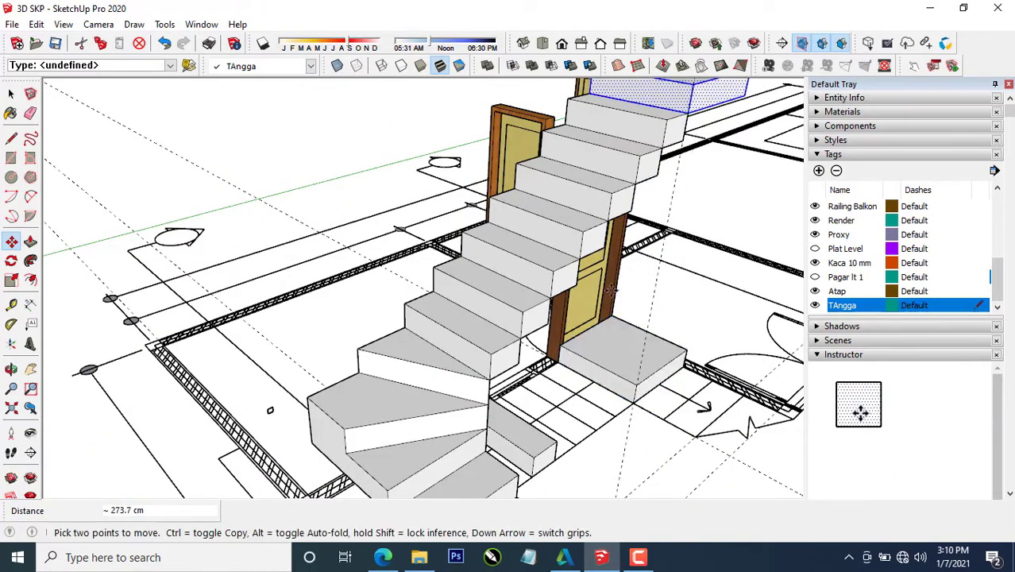
Hide the upper floor slab above the staircase.
{"action": "scroll", "coordinate": [637, 283], "scroll_direction": "down", "scroll_amount": 3}
{"action": "middle_click_drag", "start_coordinate": [636, 283], "coordinate": [334, 349]}
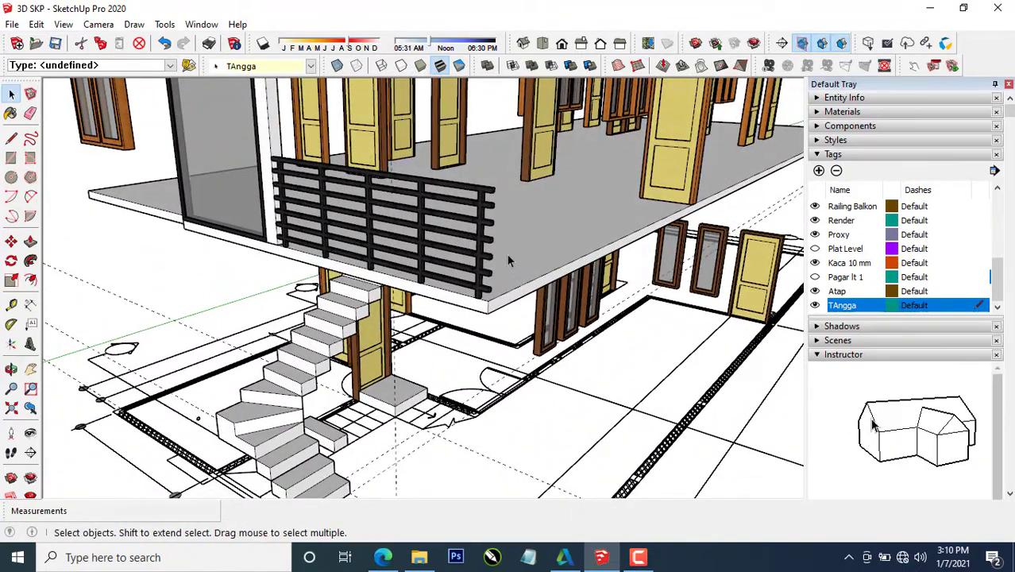
{"action": "left_click", "coordinate": [516, 251]}
{"action": "right_click", "coordinate": [522, 250]}
{"action": "left_click", "coordinate": [565, 291]}
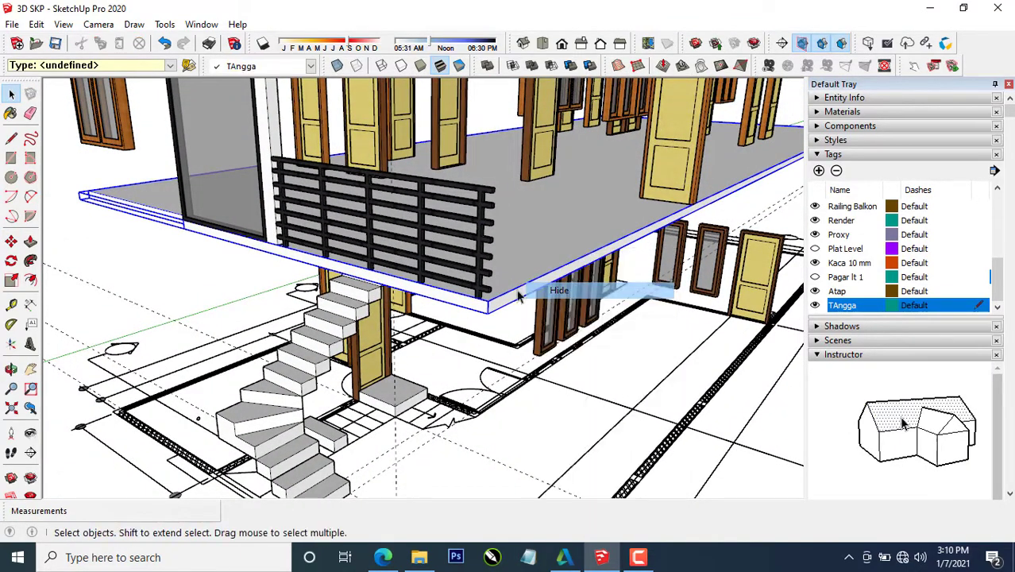
Hide the KUSEN PINTU, KUSEN JENDELA and KUSEN P2 tags to clear the view of the stairs.
{"action": "middle_click_drag", "start_coordinate": [565, 290], "coordinate": [417, 184]}
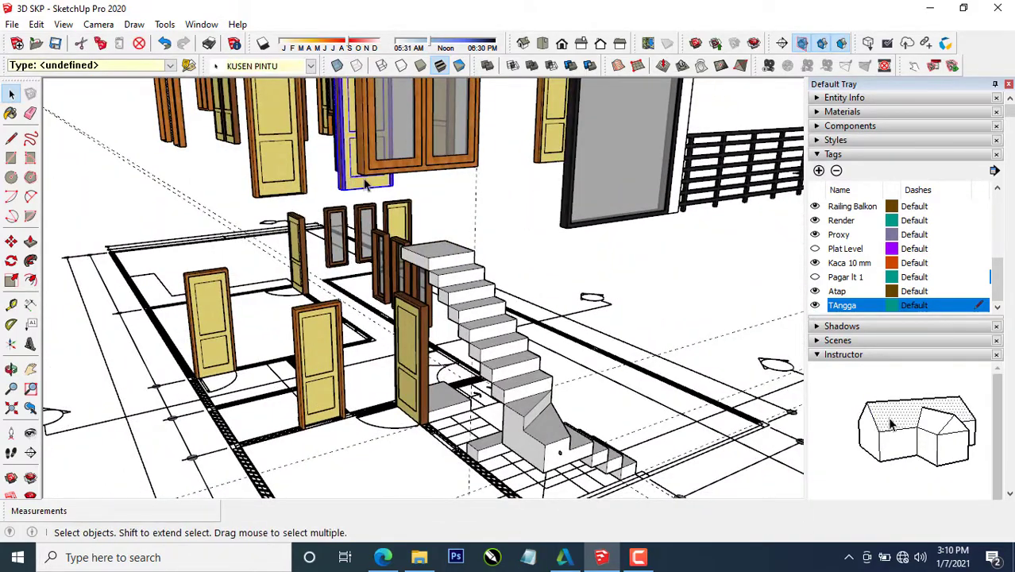
{"action": "scroll", "coordinate": [850, 264], "scroll_direction": "down", "scroll_amount": 2}
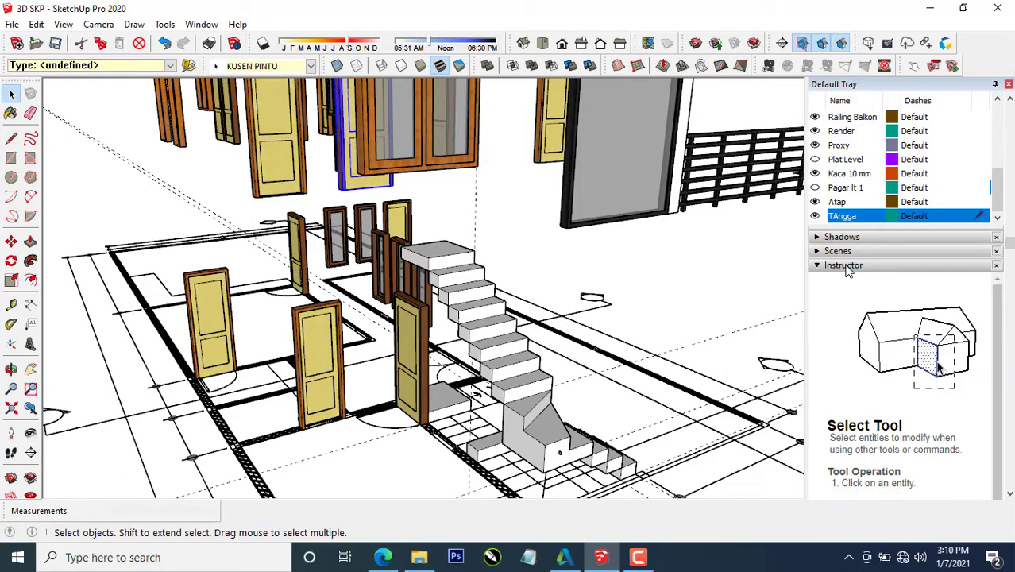
{"action": "scroll", "coordinate": [851, 263], "scroll_direction": "up", "scroll_amount": 5}
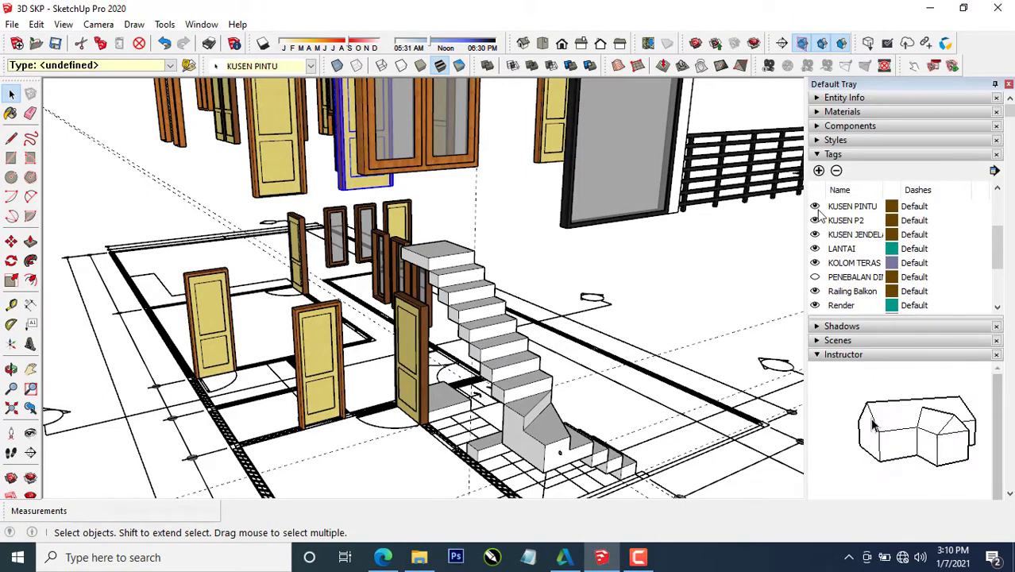
{"action": "left_click", "coordinate": [815, 206]}
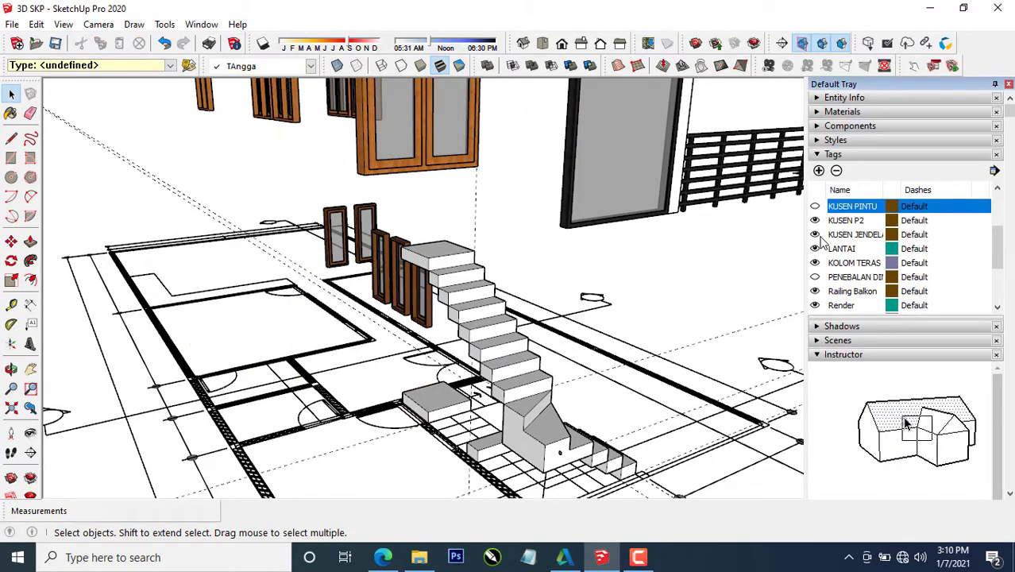
{"action": "left_click", "coordinate": [815, 234]}
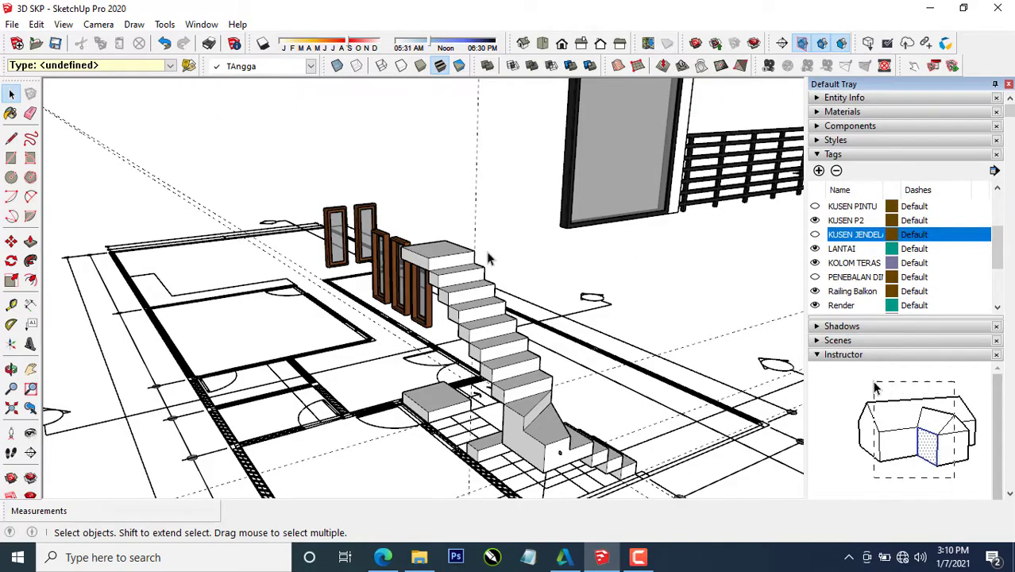
{"action": "middle_click_drag", "start_coordinate": [488, 258], "coordinate": [582, 285]}
{"action": "left_click", "coordinate": [814, 221]}
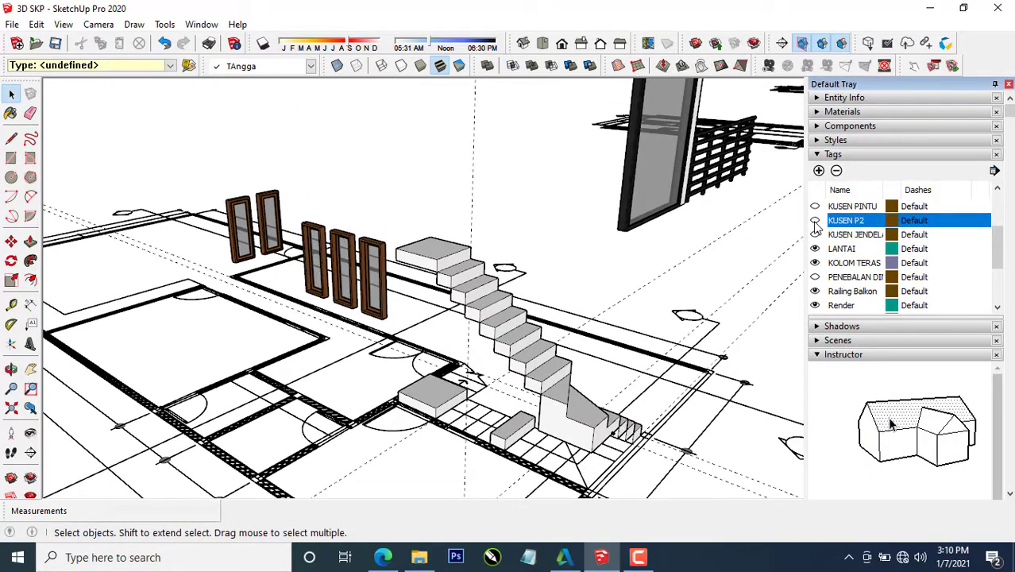
Draw two lines on the raised corner block's top face, joining its inner corner to the midpoints of the two outer edges.
{"action": "mouse_move", "coordinate": [411, 287]}
{"action": "middle_mouse_down"}
{"action": "mouse_move", "coordinate": [496, 356]}
{"action": "mouse_move", "coordinate": [374, 295]}
{"action": "mouse_move", "coordinate": [175, 284]}
{"action": "mouse_move", "coordinate": [215, 288]}
{"action": "mouse_move", "coordinate": [266, 235]}
{"action": "mouse_move", "coordinate": [297, 340]}
{"action": "mouse_move", "coordinate": [376, 326]}
{"action": "mouse_move", "coordinate": [414, 365]}
{"action": "mouse_move", "coordinate": [426, 298]}
{"action": "middle_mouse_up"}
{"action": "middle_click_drag", "start_coordinate": [429, 318], "coordinate": [537, 376]}
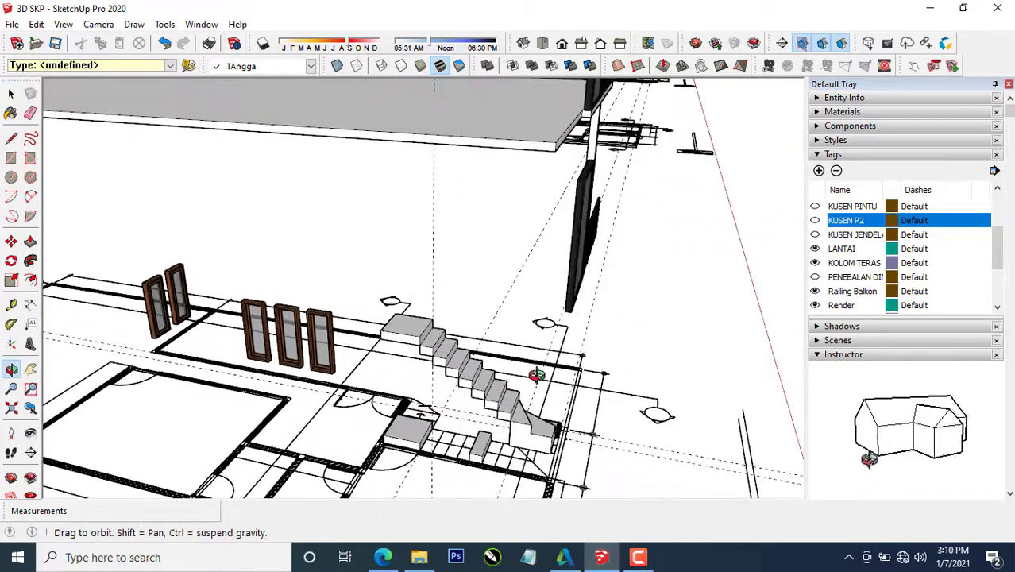
{"action": "scroll", "coordinate": [387, 333], "scroll_direction": "up", "scroll_amount": 2}
{"action": "middle_click_drag", "start_coordinate": [386, 333], "coordinate": [431, 324]}
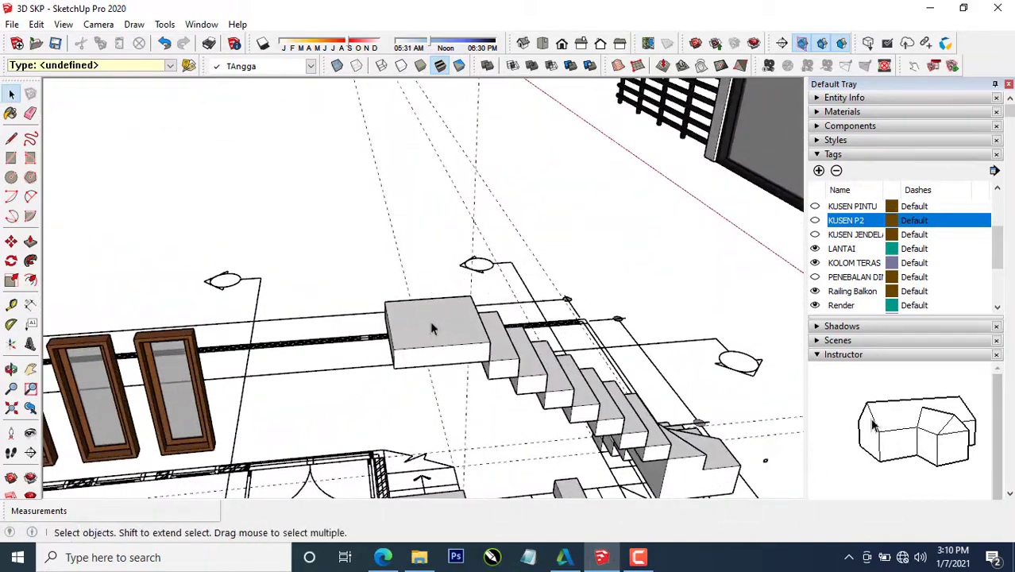
{"action": "scroll", "coordinate": [439, 341], "scroll_direction": "up", "scroll_amount": 1}
{"action": "scroll", "coordinate": [452, 313], "scroll_direction": "up", "scroll_amount": 1}
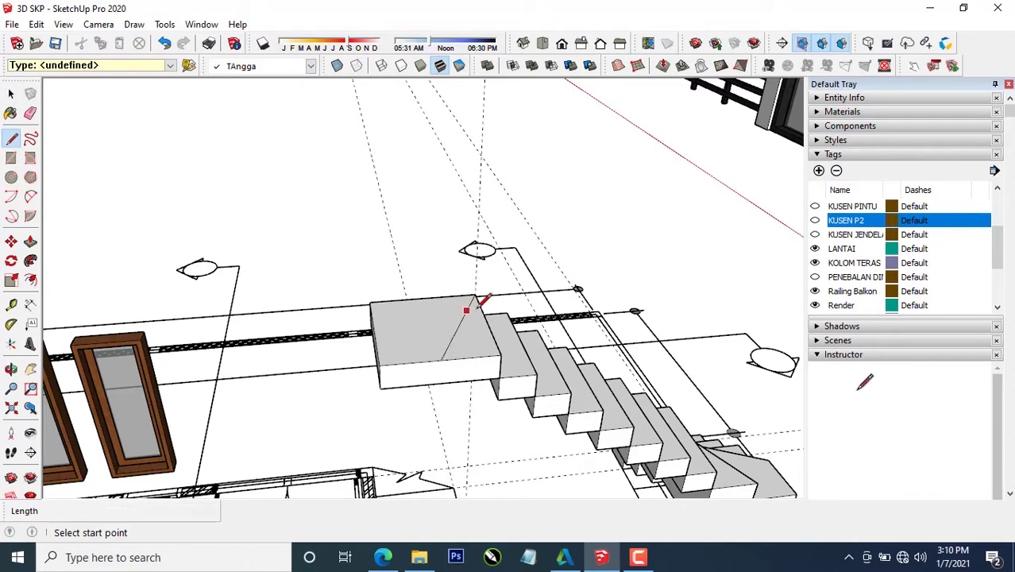
{"action": "left_click", "coordinate": [376, 334]}
{"action": "key", "text": "space"}
Extrude the middle wedge of the raised corner block up 21.05 cm.
{"action": "middle_click_drag", "start_coordinate": [437, 350], "coordinate": [487, 329]}
{"action": "scroll", "coordinate": [485, 321], "scroll_direction": "up", "scroll_amount": 1}
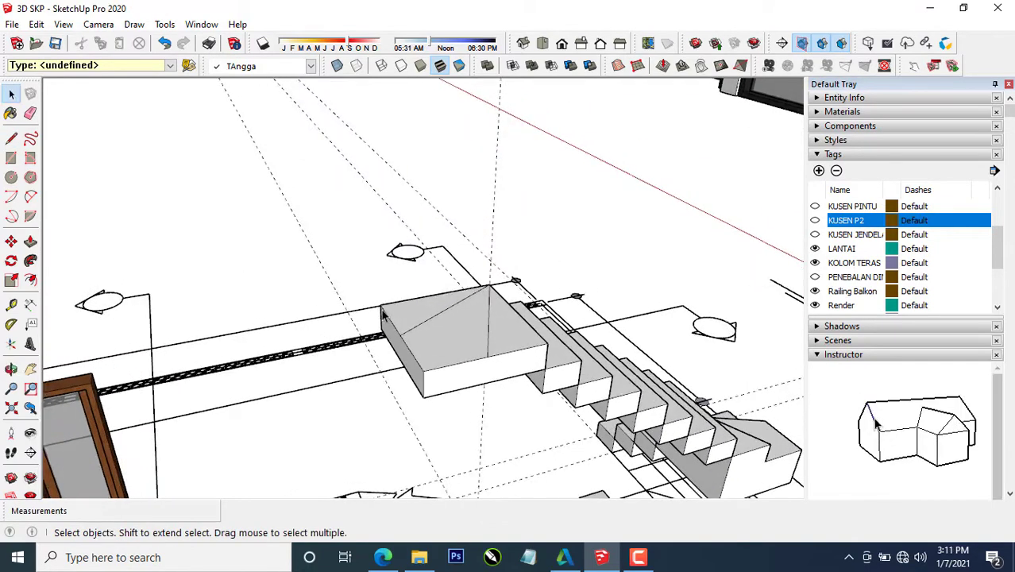
{"action": "middle_click_drag", "start_coordinate": [453, 378], "coordinate": [369, 357]}
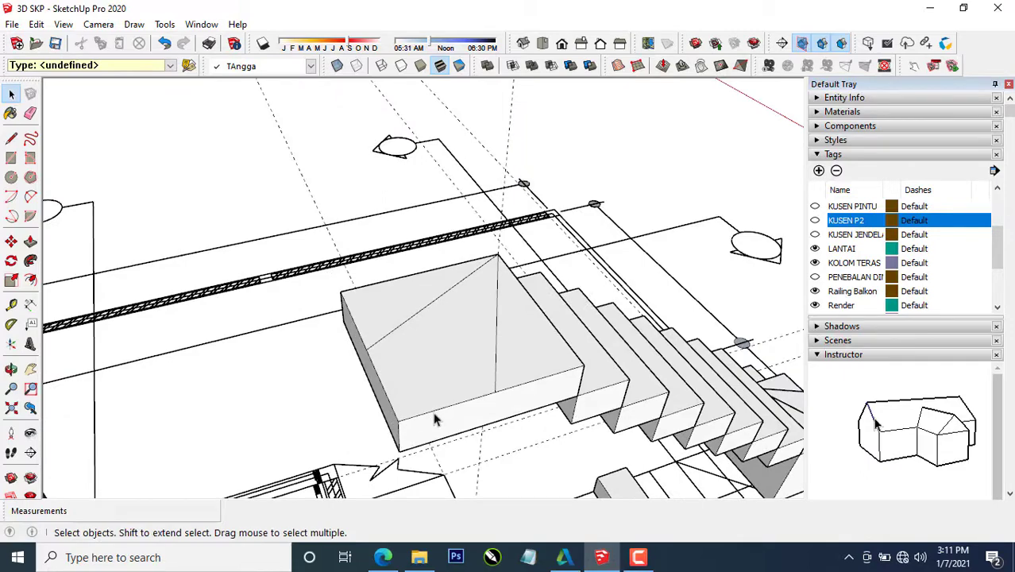
{"action": "middle_click_drag", "start_coordinate": [524, 409], "coordinate": [389, 359]}
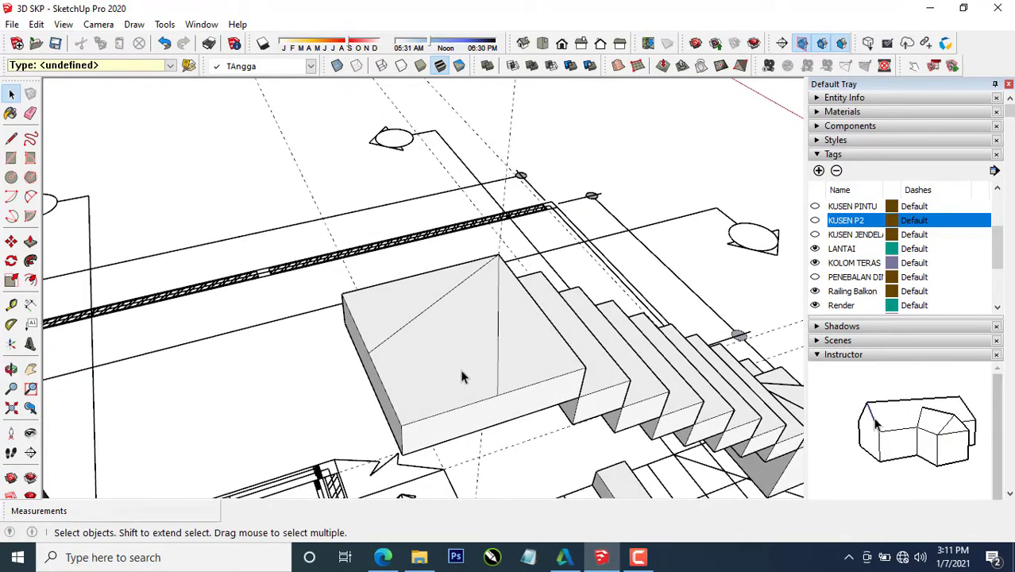
{"action": "middle_click_drag", "start_coordinate": [518, 373], "coordinate": [347, 349]}
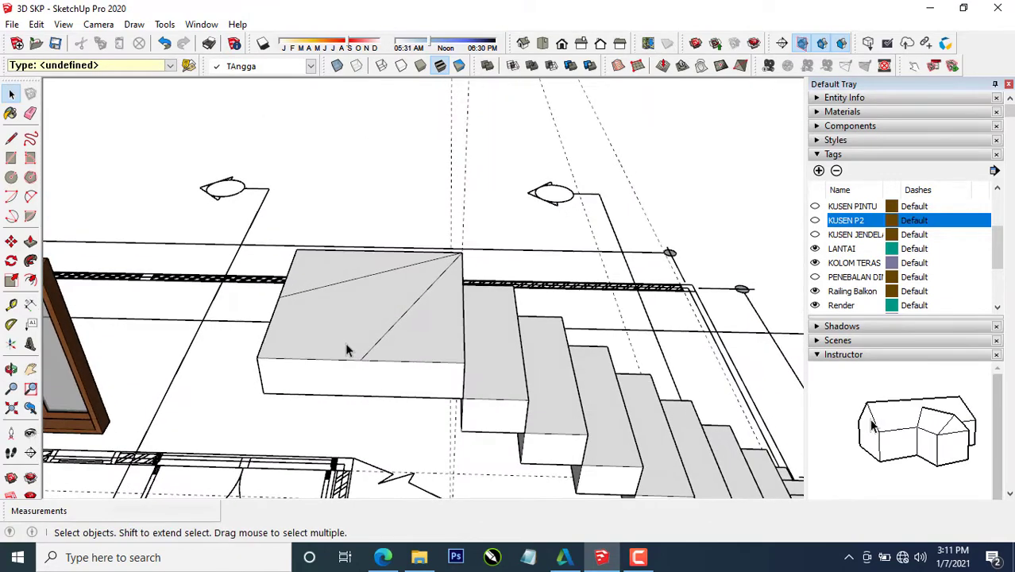
{"action": "left_click_drag", "start_coordinate": [341, 339], "coordinate": [341, 333]}
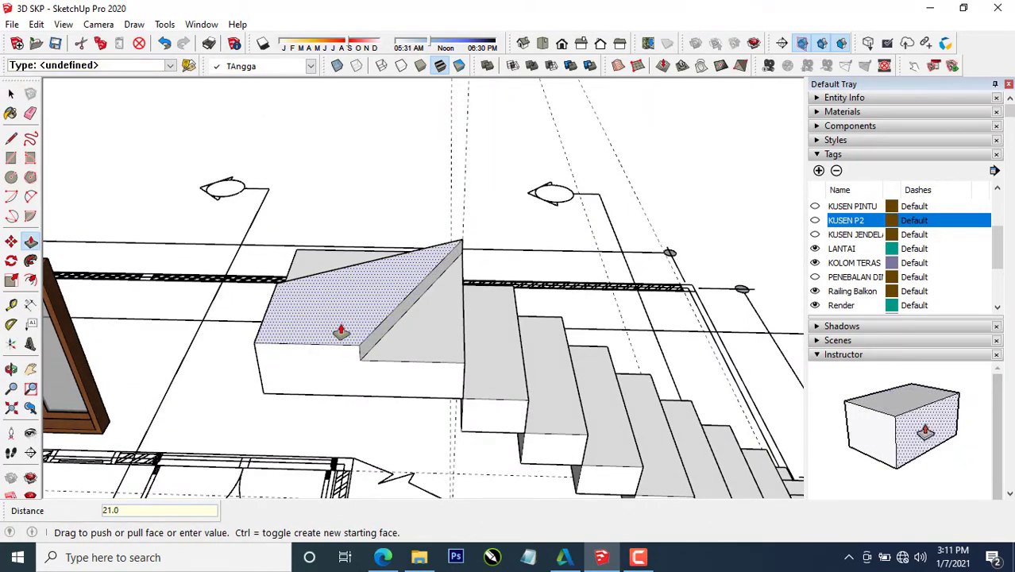
{"action": "key", "text": "Return"}
{"action": "middle_click_drag", "start_coordinate": [341, 331], "coordinate": [385, 239]}
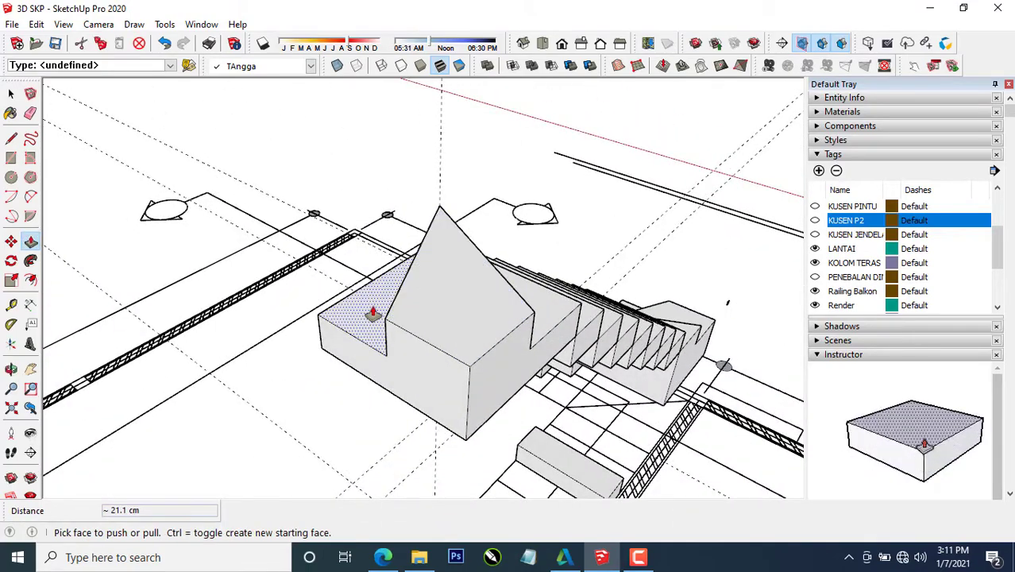
{"action": "middle_click_drag", "start_coordinate": [377, 290], "coordinate": [448, 109]}
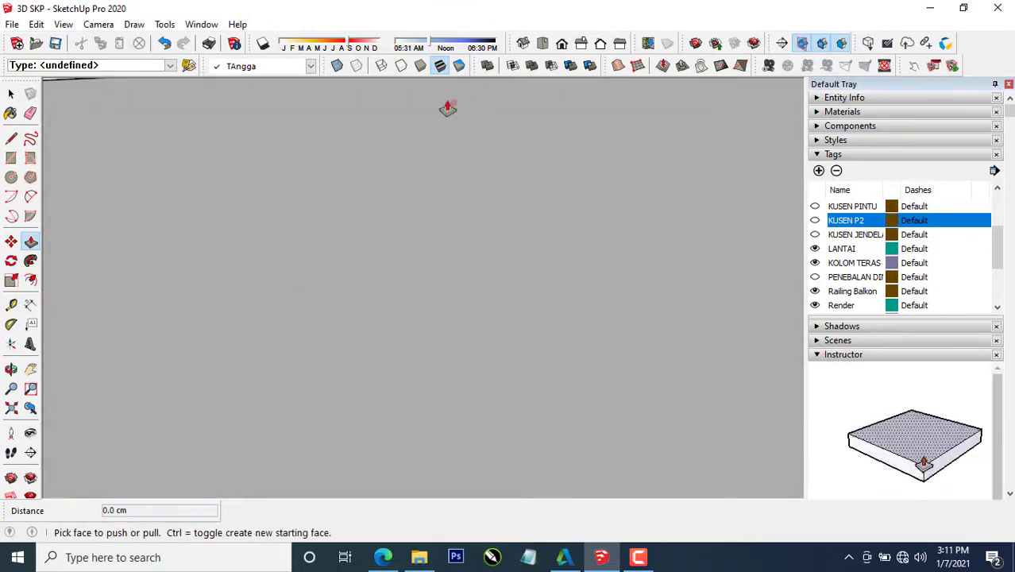
Delete the leftover corner block that sits on the floor plan beside the arrow.
{"action": "left_click", "coordinate": [523, 43]}
{"action": "middle_click_drag", "start_coordinate": [512, 207], "coordinate": [496, 308]}
{"action": "scroll", "coordinate": [488, 396], "scroll_direction": "up", "scroll_amount": 6}
{"action": "left_click", "coordinate": [489, 397]}
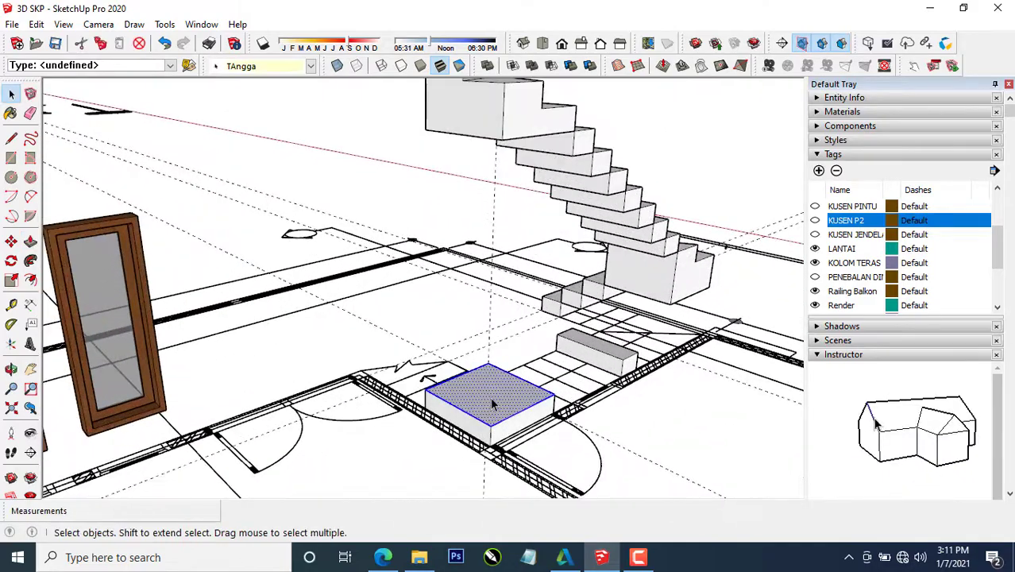
{"action": "mouse_move", "coordinate": [493, 397]}
{"action": "middle_mouse_down"}
{"action": "mouse_move", "coordinate": [486, 386]}
{"action": "mouse_move", "coordinate": [653, 403]}
{"action": "mouse_move", "coordinate": [703, 397]}
{"action": "middle_mouse_up"}
Draw a rectangle over the first tread past the corner on the floor plan and extrude it up 21.05 cm.
{"action": "middle_click_drag", "start_coordinate": [423, 351], "coordinate": [544, 355]}
{"action": "scroll", "coordinate": [454, 357], "scroll_direction": "up", "scroll_amount": 2}
{"action": "mouse_move", "coordinate": [454, 357]}
{"action": "middle_mouse_down", "text": "shift"}
{"action": "mouse_move", "coordinate": [416, 371]}
{"action": "mouse_move", "coordinate": [478, 396]}
{"action": "mouse_move", "coordinate": [527, 389]}
{"action": "middle_mouse_up", "text": "shift"}
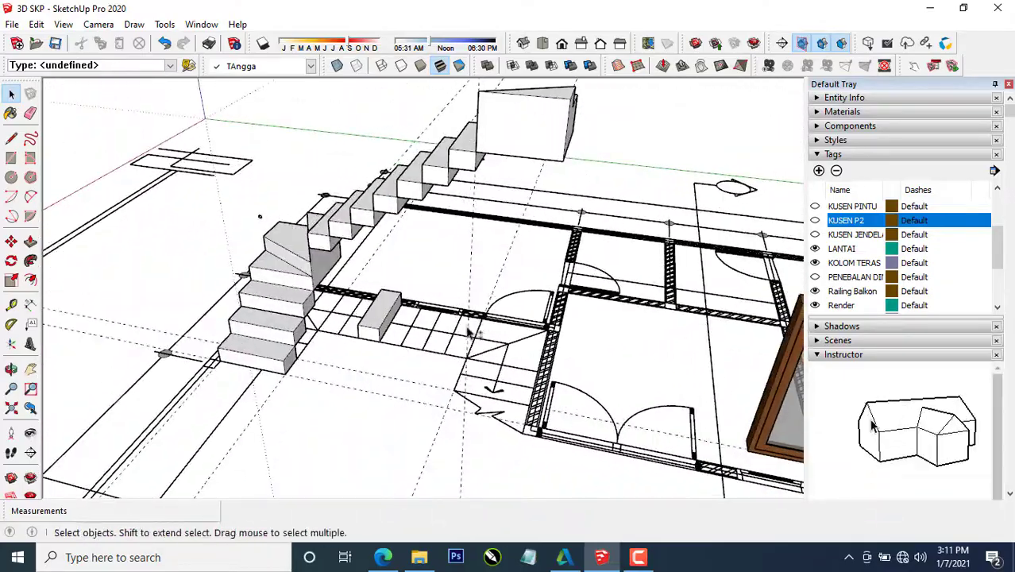
{"action": "mouse_move", "coordinate": [473, 331]}
{"action": "middle_mouse_down", "text": "shift"}
{"action": "mouse_move", "coordinate": [390, 363]}
{"action": "mouse_move", "coordinate": [501, 382]}
{"action": "mouse_move", "coordinate": [446, 357]}
{"action": "middle_mouse_up", "text": "shift"}
{"action": "scroll", "coordinate": [474, 373], "scroll_direction": "up", "scroll_amount": 2}
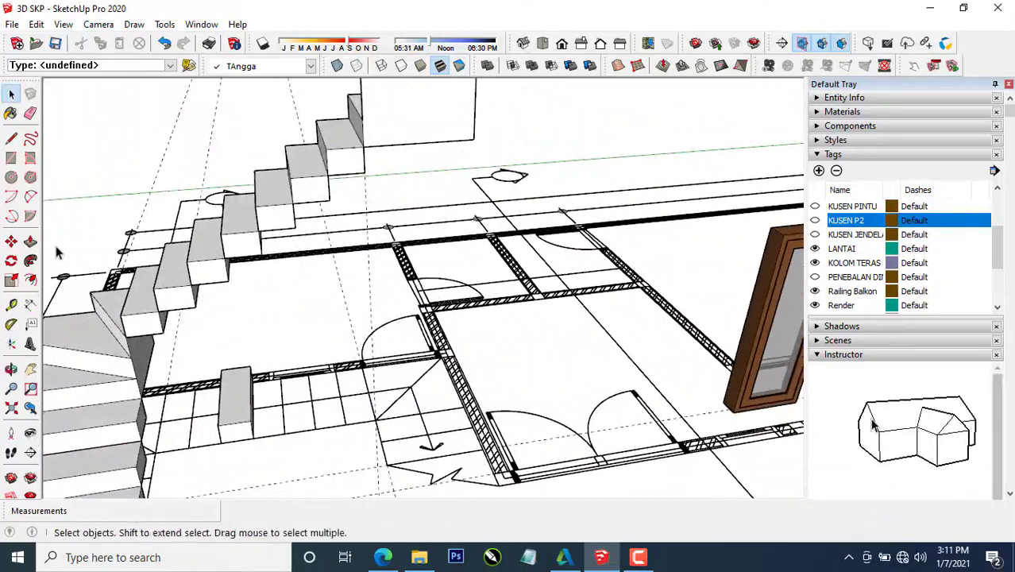
{"action": "scroll", "coordinate": [388, 411], "scroll_direction": "up", "scroll_amount": 2}
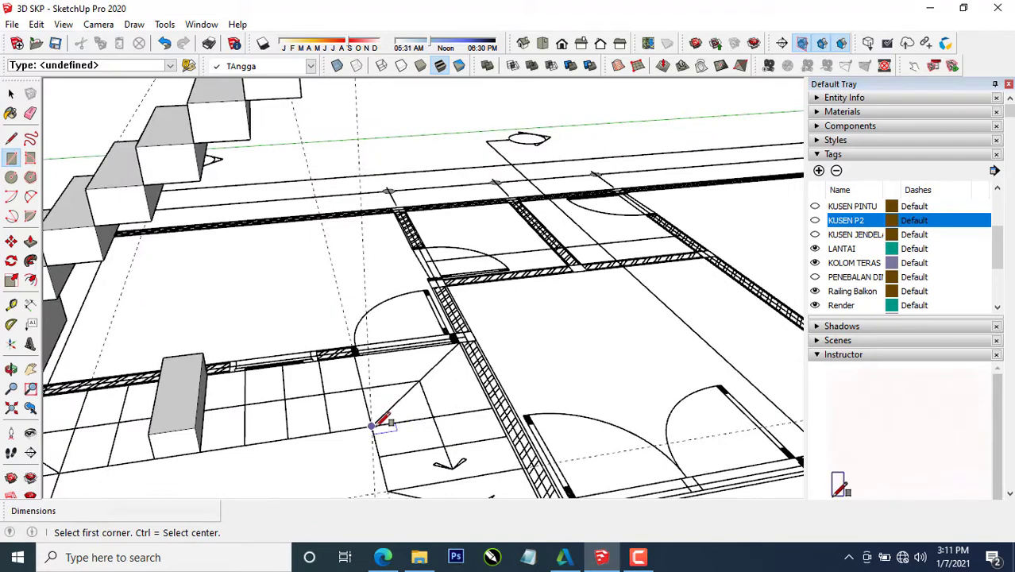
{"action": "left_click", "coordinate": [507, 435]}
{"action": "key", "text": "p"}
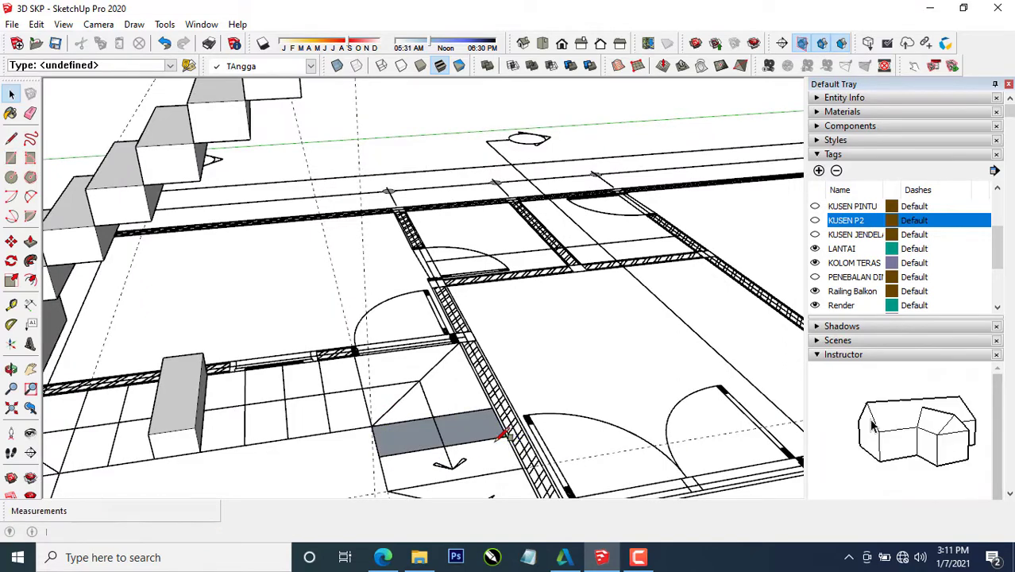
{"action": "left_click", "coordinate": [468, 432]}
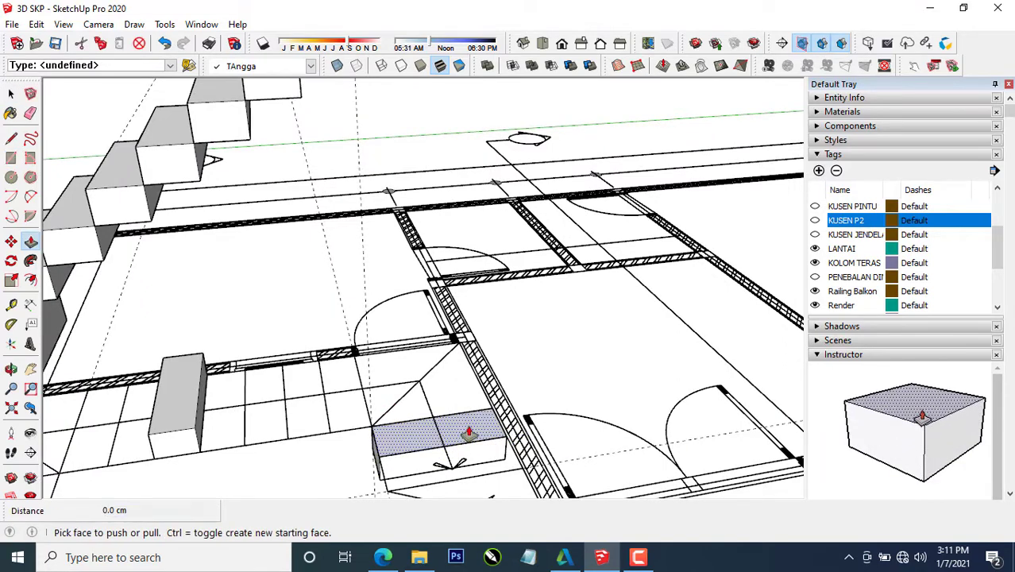
{"action": "left_click", "coordinate": [420, 442]}
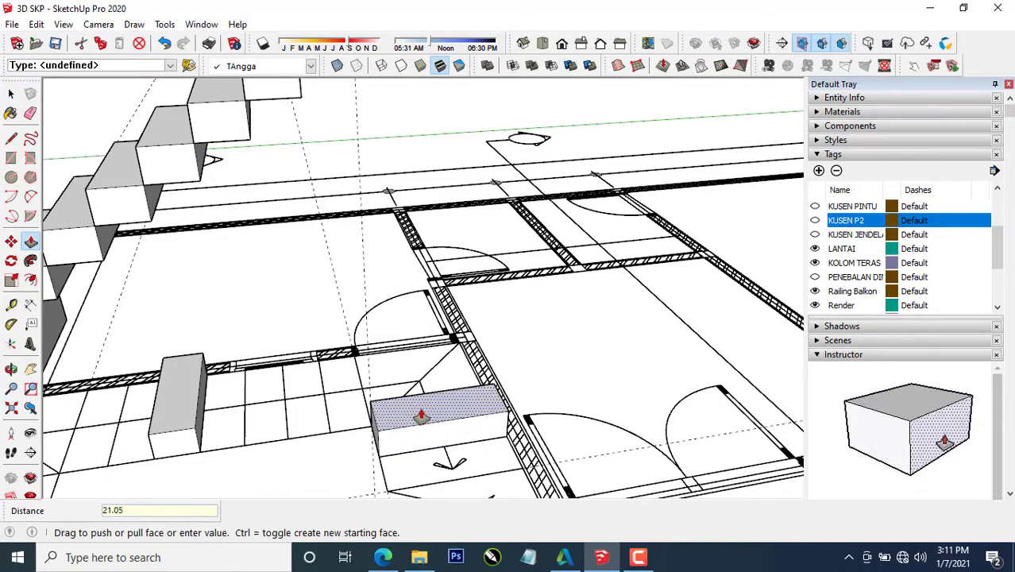
{"action": "left_click", "coordinate": [412, 371]}
Copy the new tread block from the floor plan up to the inner corner of the raised corner block, continuing the climb.
{"action": "scroll", "coordinate": [412, 372], "scroll_direction": "down", "scroll_amount": 4}
{"action": "middle_click_drag", "start_coordinate": [425, 391], "coordinate": [530, 393]}
{"action": "key", "text": "space"}
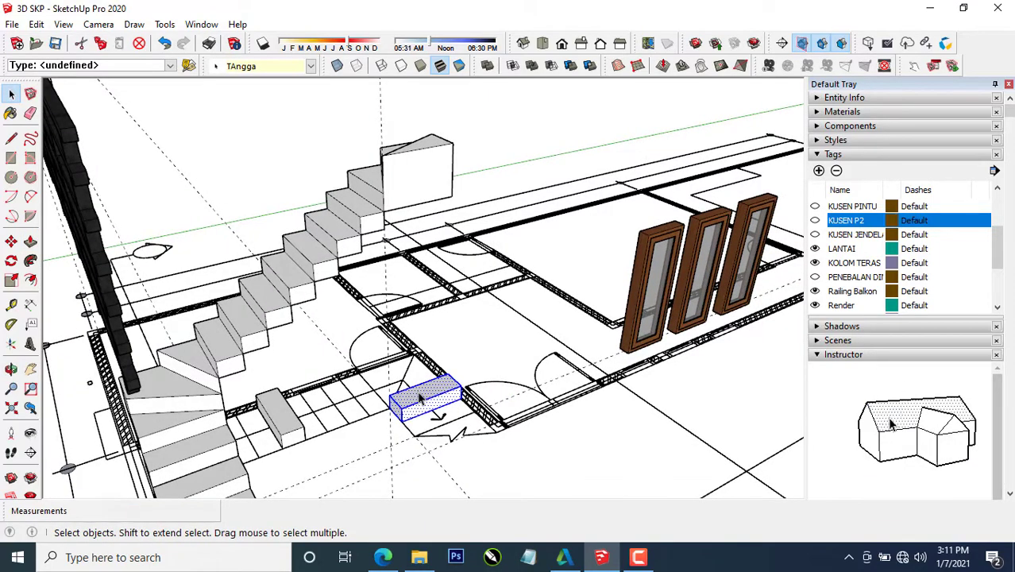
{"action": "key", "text": "m"}
{"action": "scroll", "coordinate": [388, 414], "scroll_direction": "up", "scroll_amount": 2}
{"action": "left_click", "coordinate": [389, 407]}
{"action": "key", "text": "ctrl"}
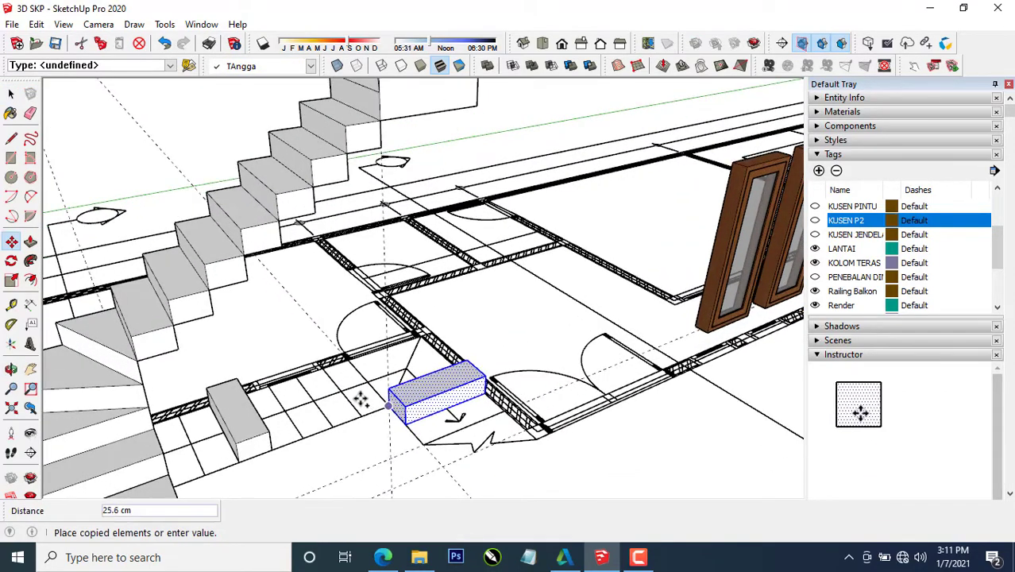
{"action": "middle_click_drag", "start_coordinate": [362, 399], "coordinate": [489, 417]}
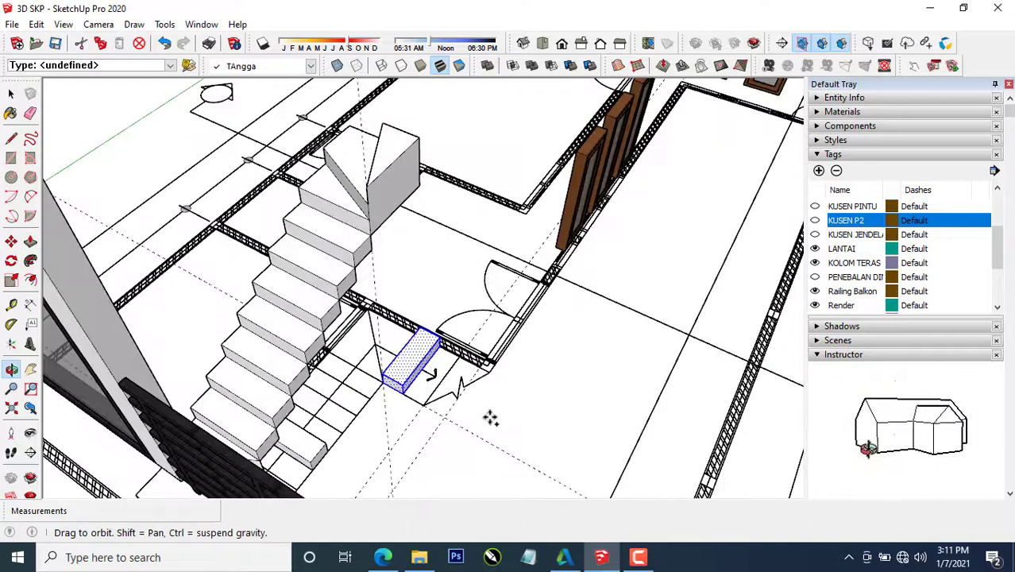
{"action": "left_click", "coordinate": [368, 189]}
{"action": "left_click", "coordinate": [367, 189]}
Add two more copies of the raised tread block, each set one tread forward and one riser higher.
{"action": "key", "text": "ctrl"}
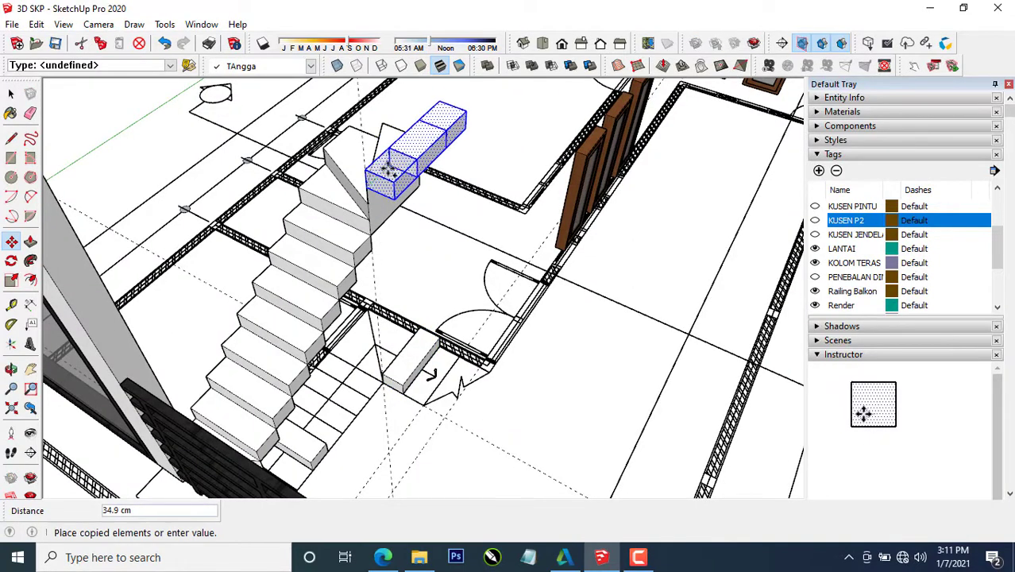
{"action": "left_click", "coordinate": [392, 181]}
{"action": "left_click", "coordinate": [391, 182]}
{"action": "key", "text": "ctrl"}
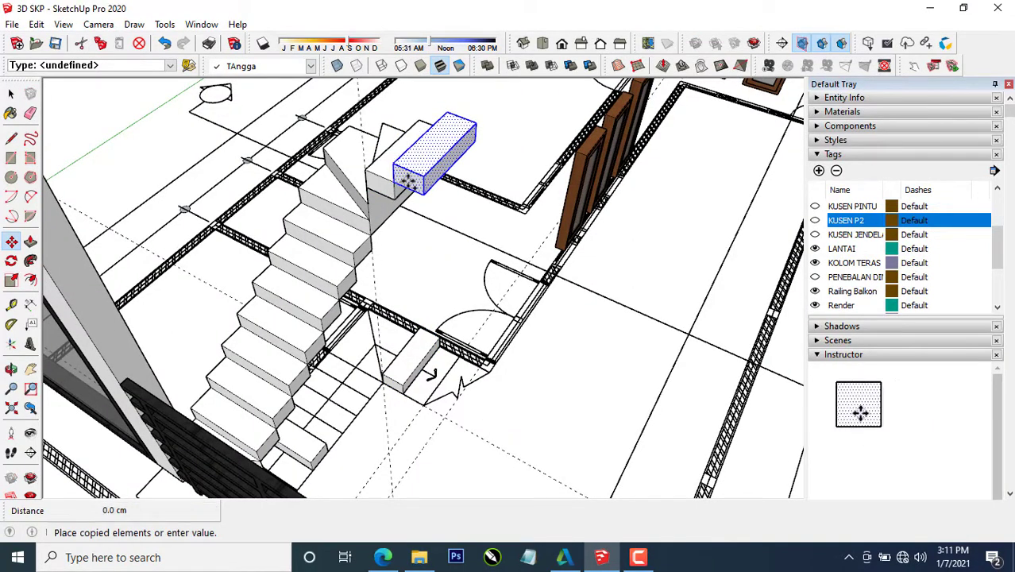
{"action": "left_click", "coordinate": [424, 177]}
Unhide the upper floor slab above the staircase.
{"action": "scroll", "coordinate": [433, 236], "scroll_direction": "down", "scroll_amount": 3}
{"action": "middle_click_drag", "start_coordinate": [433, 239], "coordinate": [134, 82]}
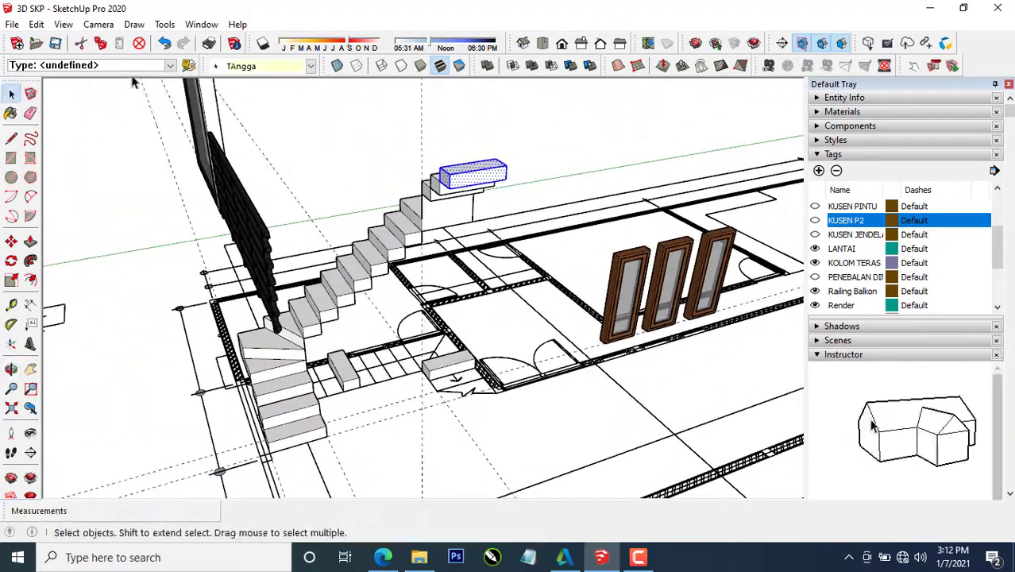
{"action": "left_click", "coordinate": [38, 24]}
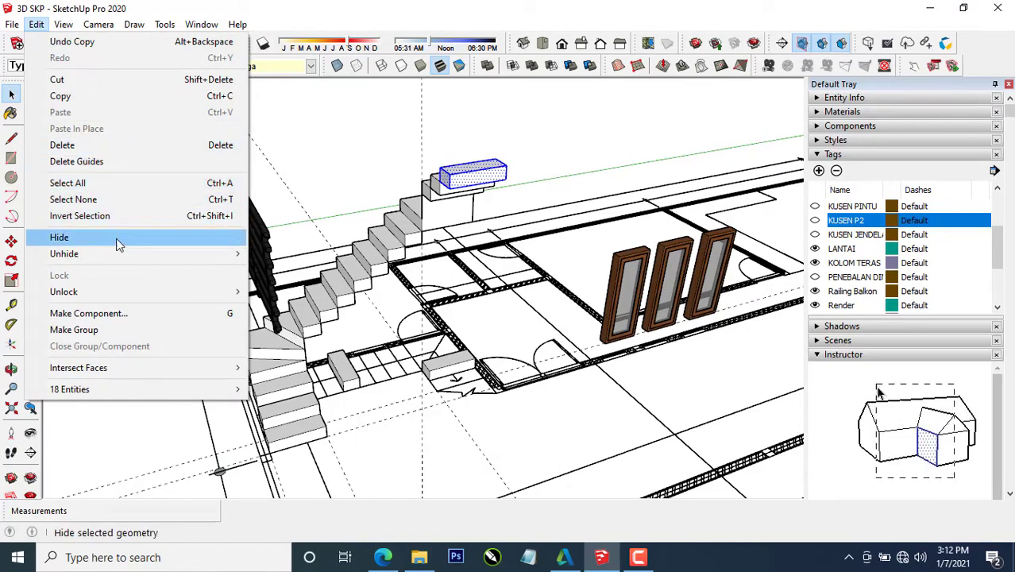
{"action": "mouse_move", "coordinate": [125, 254]}
{"action": "left_click", "coordinate": [278, 271]}
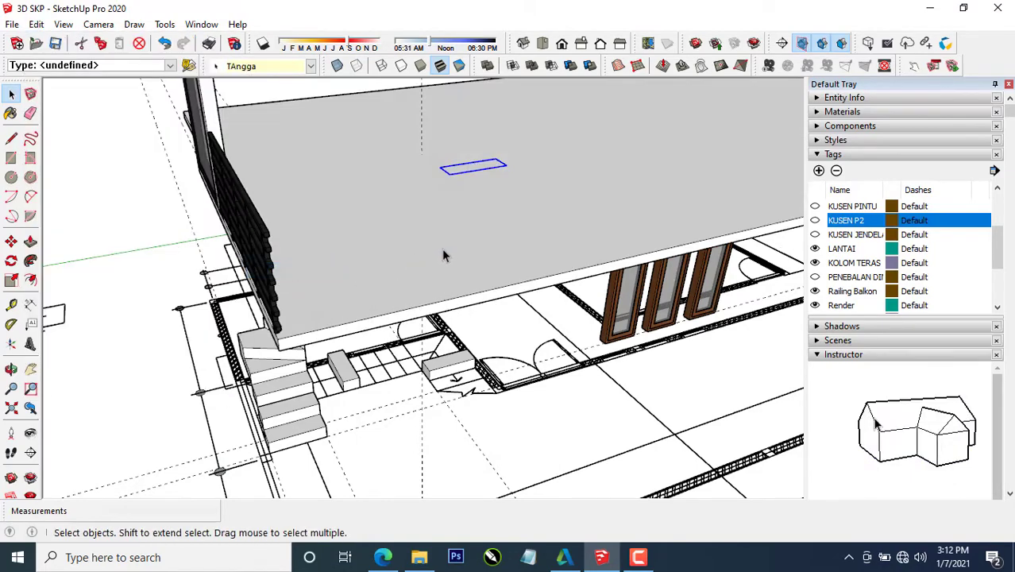
{"action": "middle_click_drag", "start_coordinate": [441, 249], "coordinate": [316, 274]}
Place two perpendicular guides across the floor slab, aligned with the long and short edges of the top tread's outline.
{"action": "key", "text": "t"}
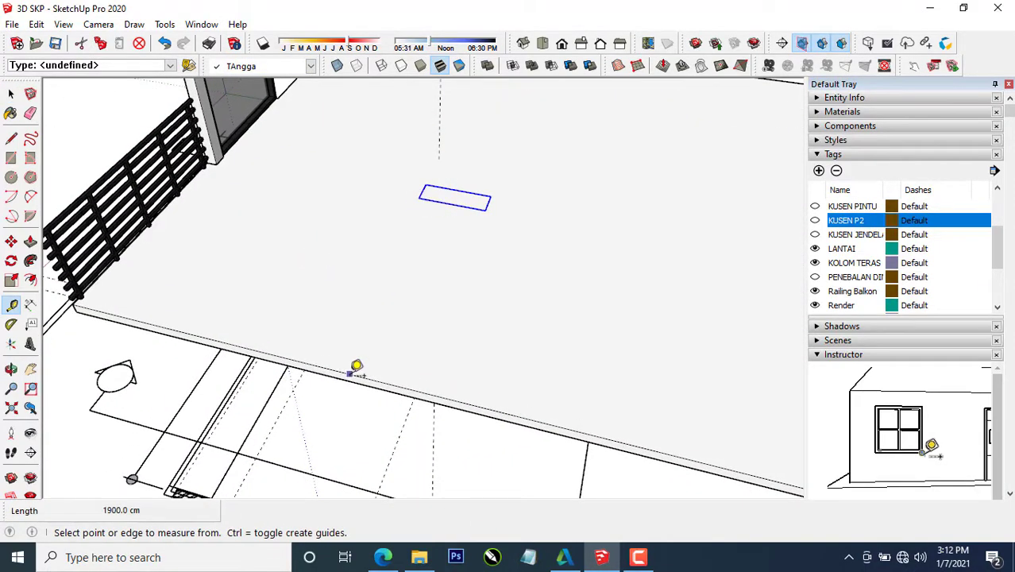
{"action": "left_click", "coordinate": [350, 372]}
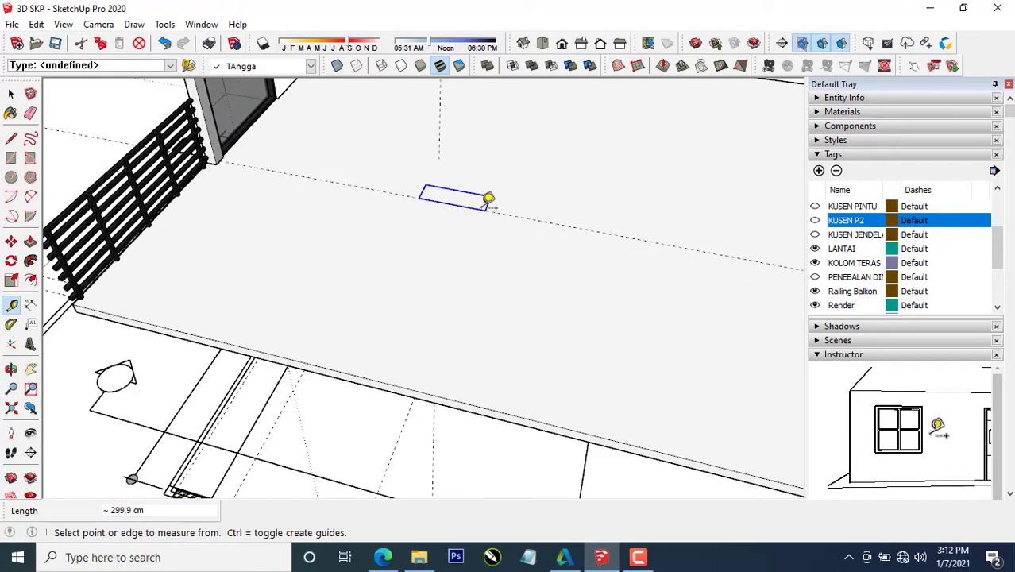
{"action": "scroll", "coordinate": [494, 199], "scroll_direction": "up", "scroll_amount": 3}
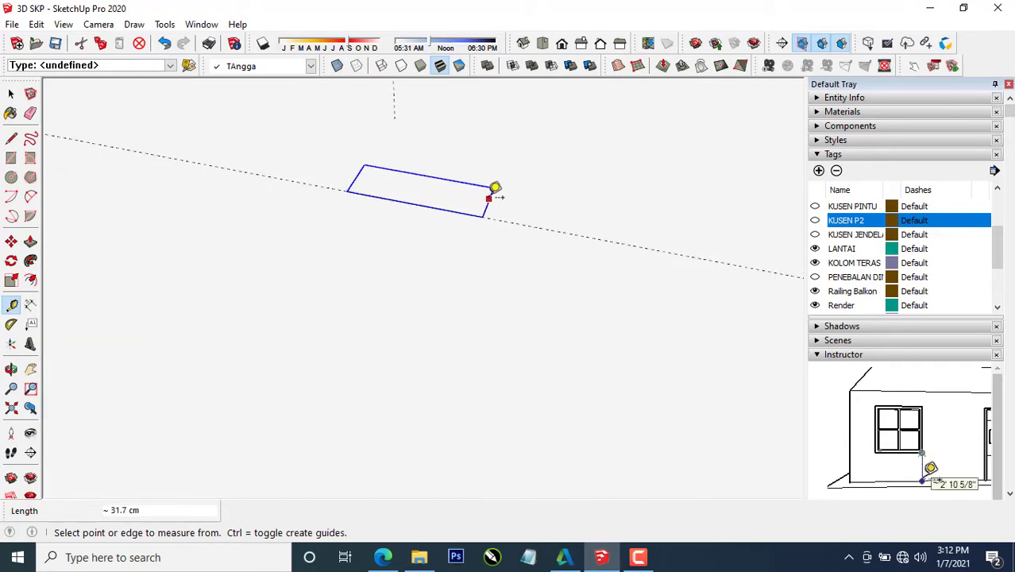
{"action": "scroll", "coordinate": [508, 238], "scroll_direction": "down", "scroll_amount": 5}
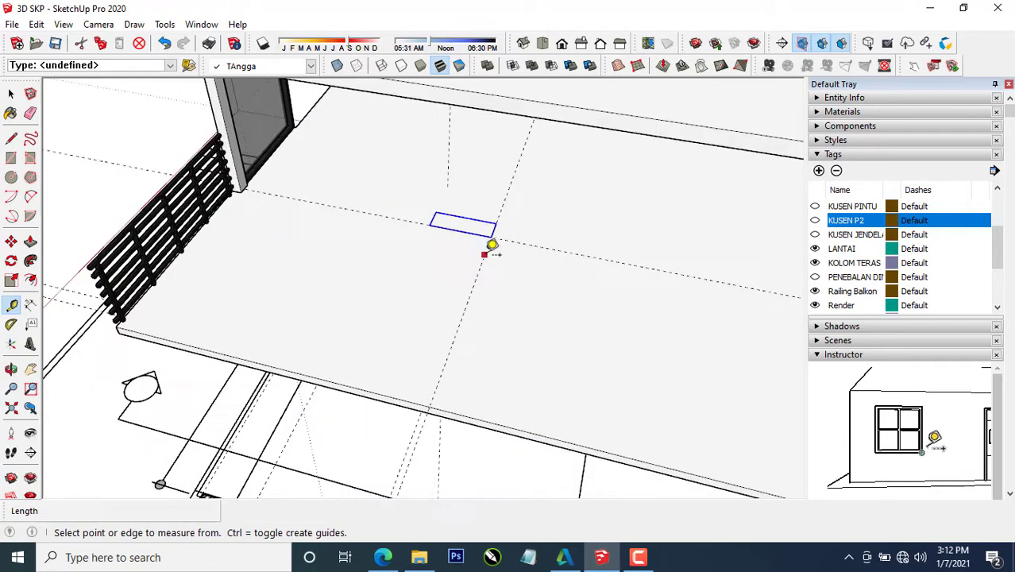
Hide the upper floor slab again to expose the staircase beneath it.
{"action": "middle_click_drag", "start_coordinate": [491, 242], "coordinate": [566, 136]}
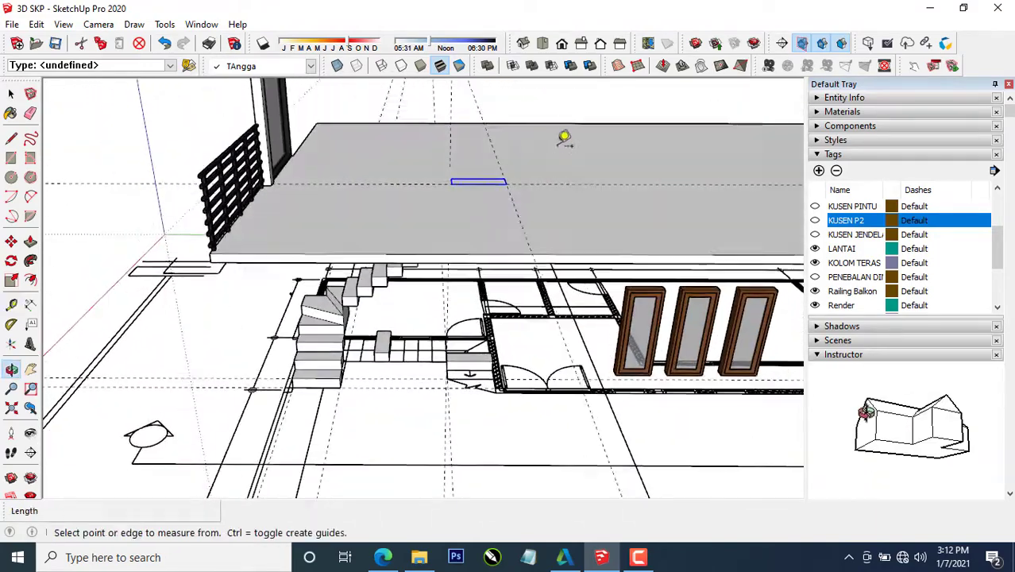
{"action": "middle_click_drag", "start_coordinate": [489, 186], "coordinate": [442, 242]}
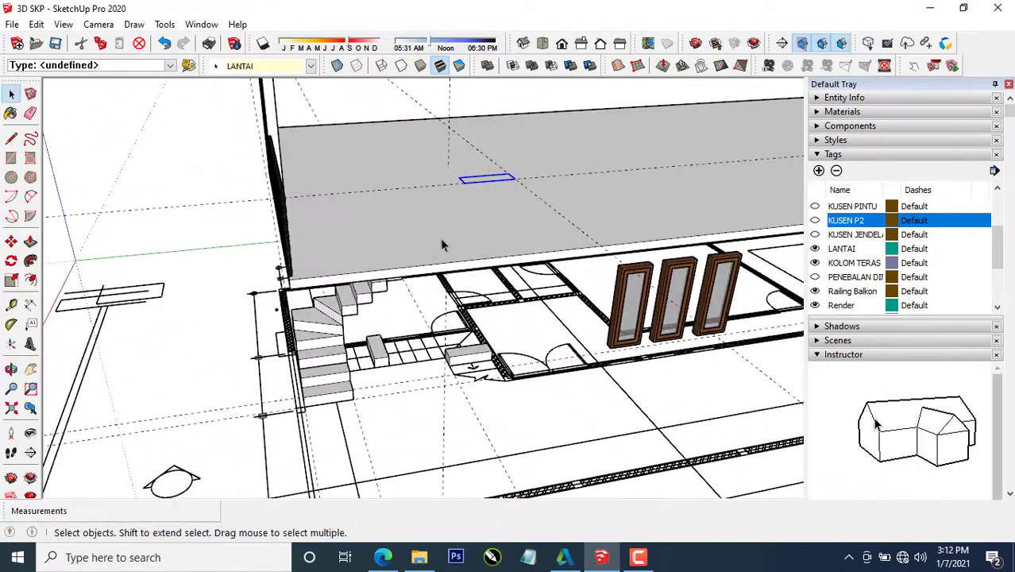
{"action": "right_click", "coordinate": [442, 240]}
{"action": "left_click", "coordinate": [480, 282]}
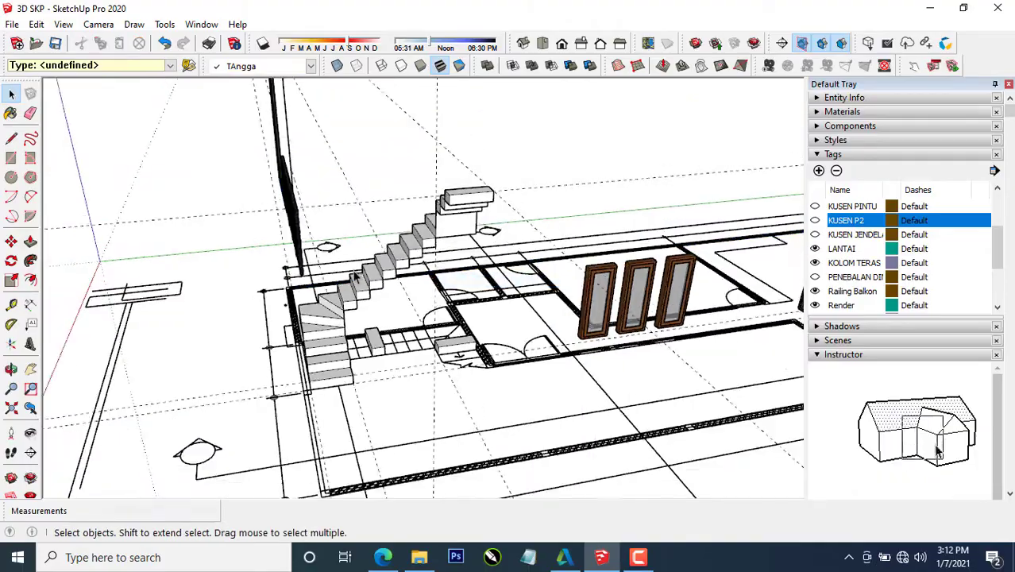
Place a sloped guide through the lower corners of the step blocks on the side of the lower flight.
{"action": "middle_click_drag", "start_coordinate": [480, 284], "coordinate": [421, 373]}
{"action": "scroll", "coordinate": [412, 395], "scroll_direction": "up", "scroll_amount": 4}
{"action": "scroll", "coordinate": [266, 361], "scroll_direction": "up", "scroll_amount": 2}
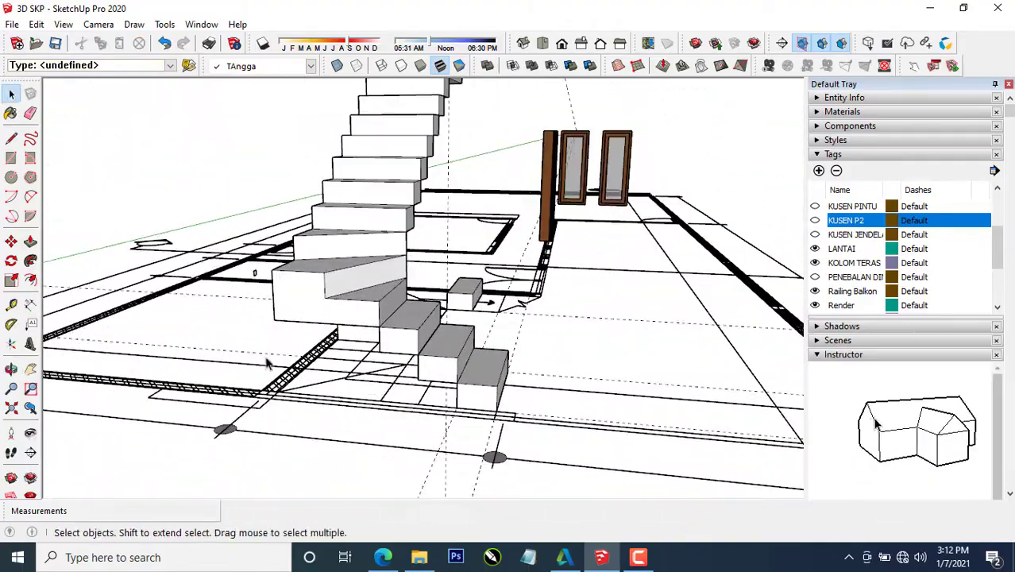
{"action": "left_click", "coordinate": [30, 304]}
{"action": "scroll", "coordinate": [400, 344], "scroll_direction": "up", "scroll_amount": 2}
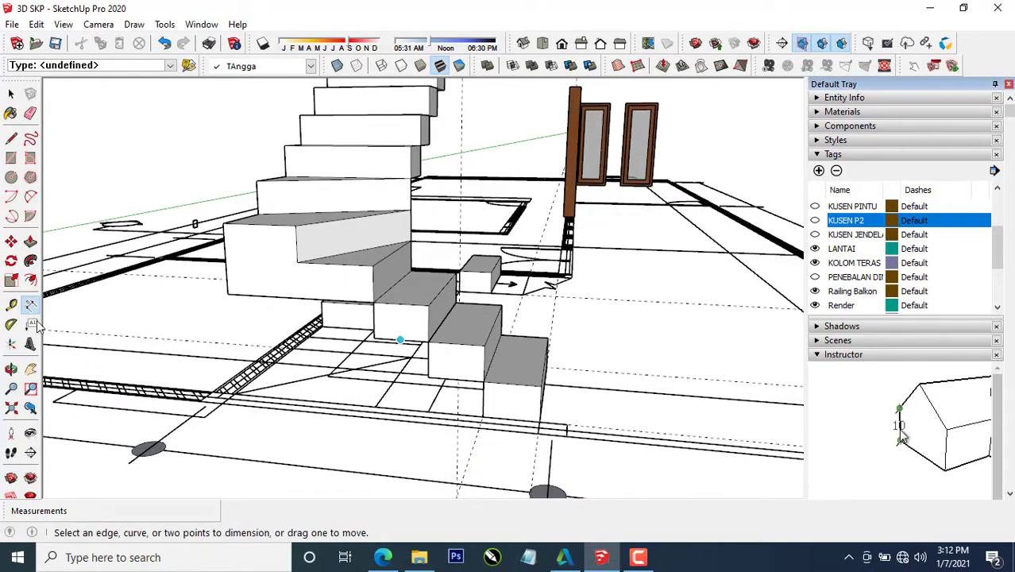
{"action": "left_click", "coordinate": [11, 304]}
{"action": "scroll", "coordinate": [339, 344], "scroll_direction": "up", "scroll_amount": 2}
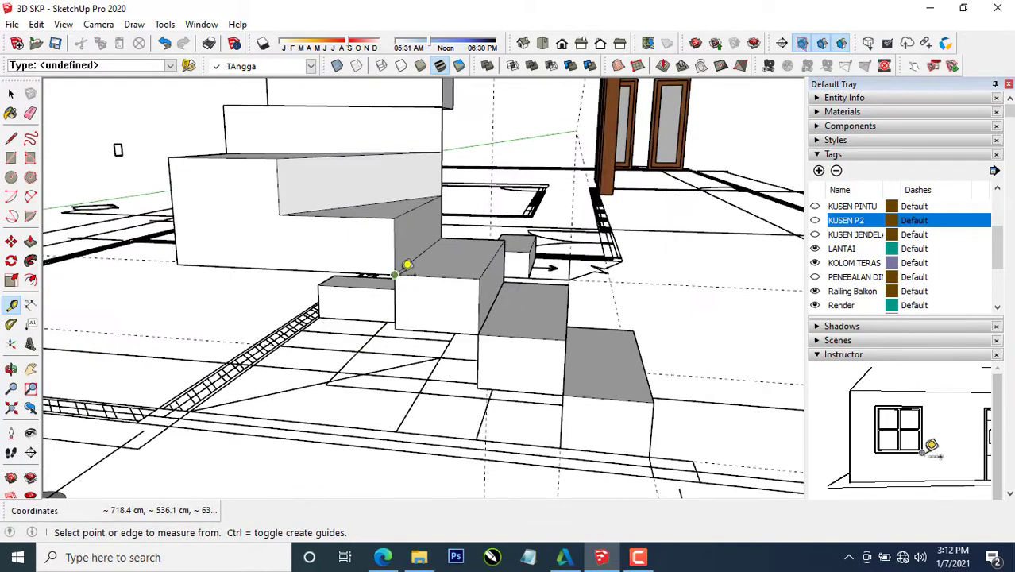
{"action": "left_click", "coordinate": [477, 333]}
{"action": "middle_click_drag", "start_coordinate": [455, 335], "coordinate": [497, 313]}
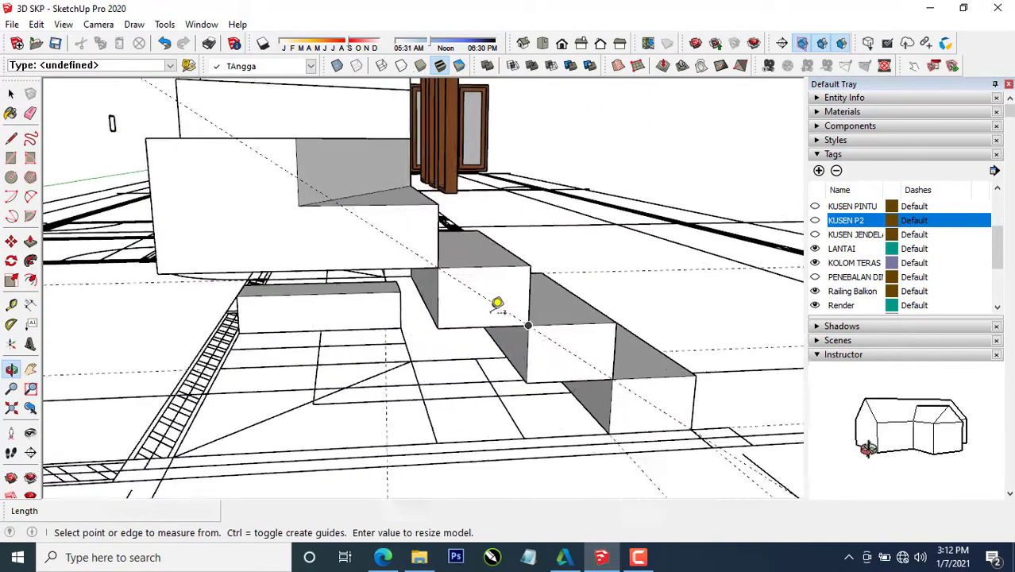
Add a parallel guide below the sloped one to mark the underside of the lower flight.
{"action": "scroll", "coordinate": [487, 312], "scroll_direction": "up", "scroll_amount": 1}
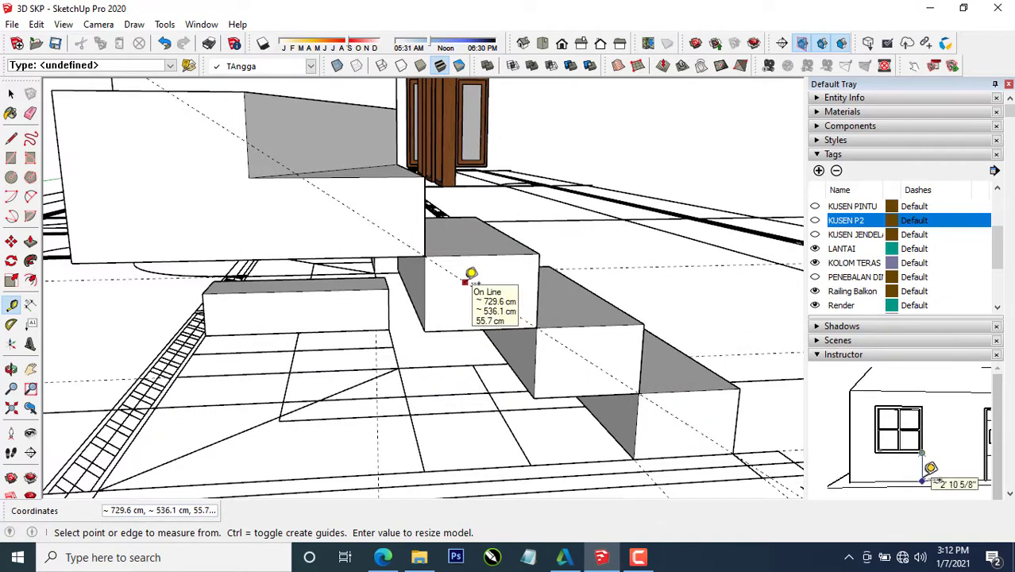
{"action": "scroll", "coordinate": [457, 293], "scroll_direction": "up", "scroll_amount": 1}
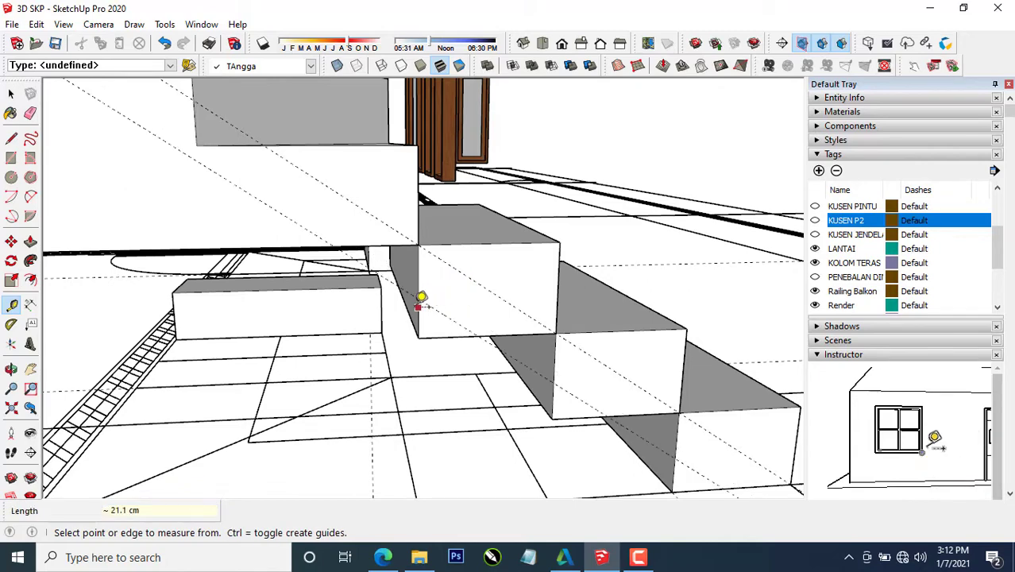
{"action": "middle_click_drag", "start_coordinate": [399, 297], "coordinate": [369, 293]}
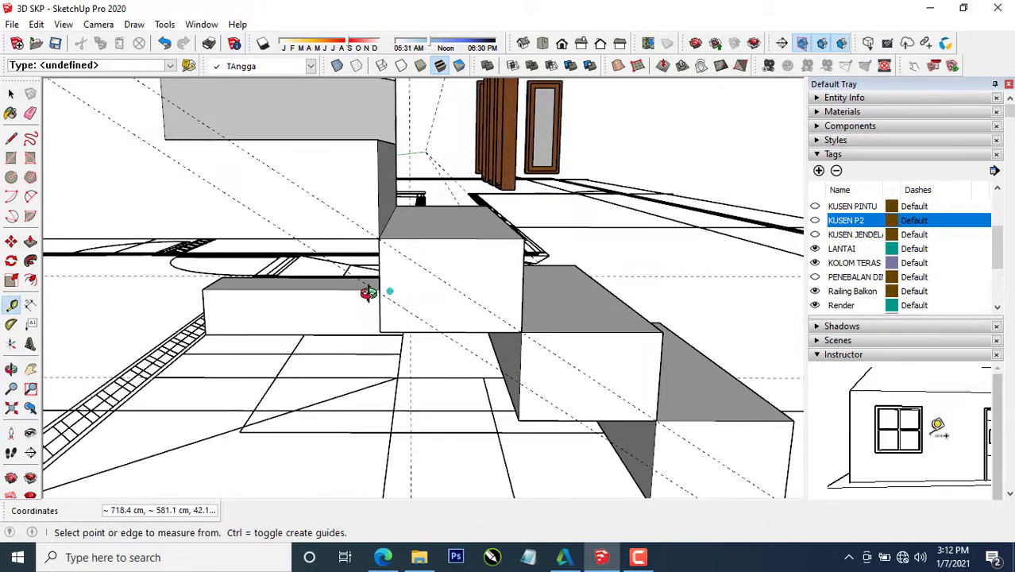
Draw a line along the lower sloped guide across the side of the lower flight.
{"action": "key", "text": "l"}
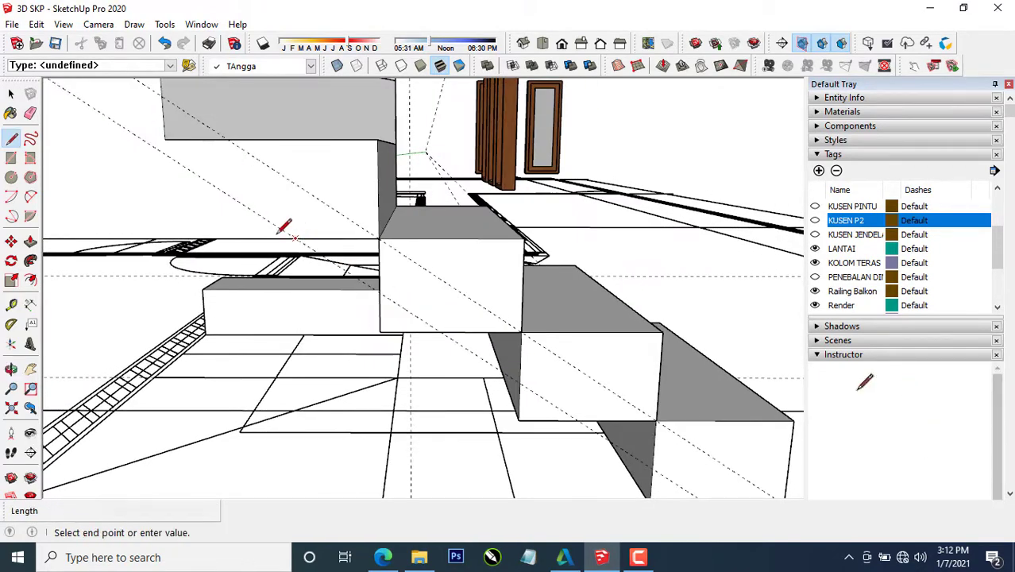
{"action": "scroll", "coordinate": [283, 230], "scroll_direction": "down", "scroll_amount": 3}
{"action": "scroll", "coordinate": [432, 347], "scroll_direction": "up", "scroll_amount": 3}
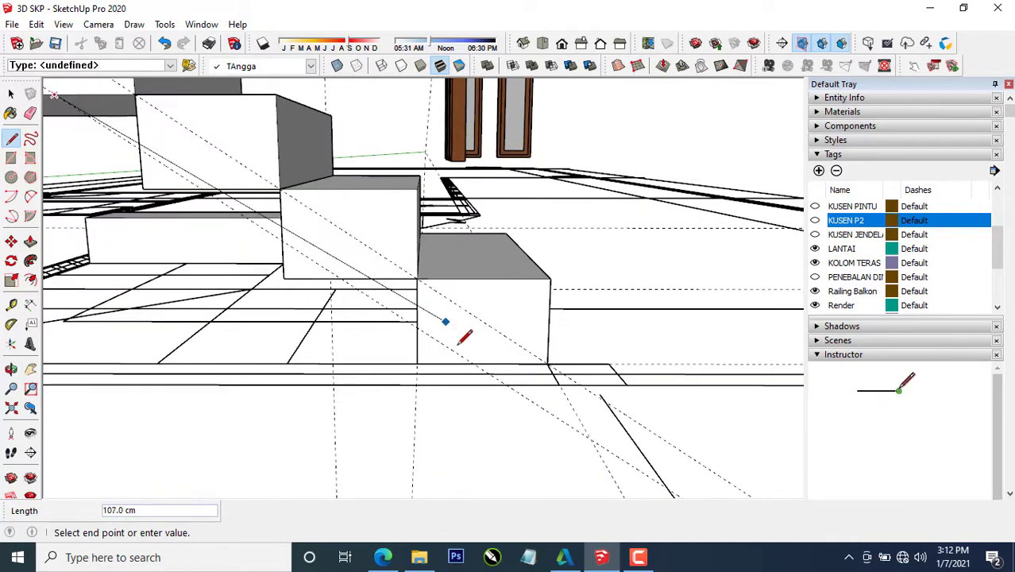
{"action": "mouse_move", "coordinate": [467, 349]}
{"action": "middle_mouse_down"}
{"action": "mouse_move", "coordinate": [460, 345]}
{"action": "mouse_move", "coordinate": [539, 378]}
{"action": "mouse_move", "coordinate": [362, 322]}
{"action": "mouse_move", "coordinate": [234, 313]}
{"action": "mouse_move", "coordinate": [449, 322]}
{"action": "mouse_move", "coordinate": [437, 253]}
{"action": "mouse_move", "coordinate": [274, 279]}
{"action": "mouse_move", "coordinate": [423, 350]}
{"action": "mouse_move", "coordinate": [402, 353]}
{"action": "middle_mouse_up"}
Push/Pull the side triangles along the sloped line by 90 cm, filling and trimming the lower flight's underside into one slope.
{"action": "key", "text": "p"}
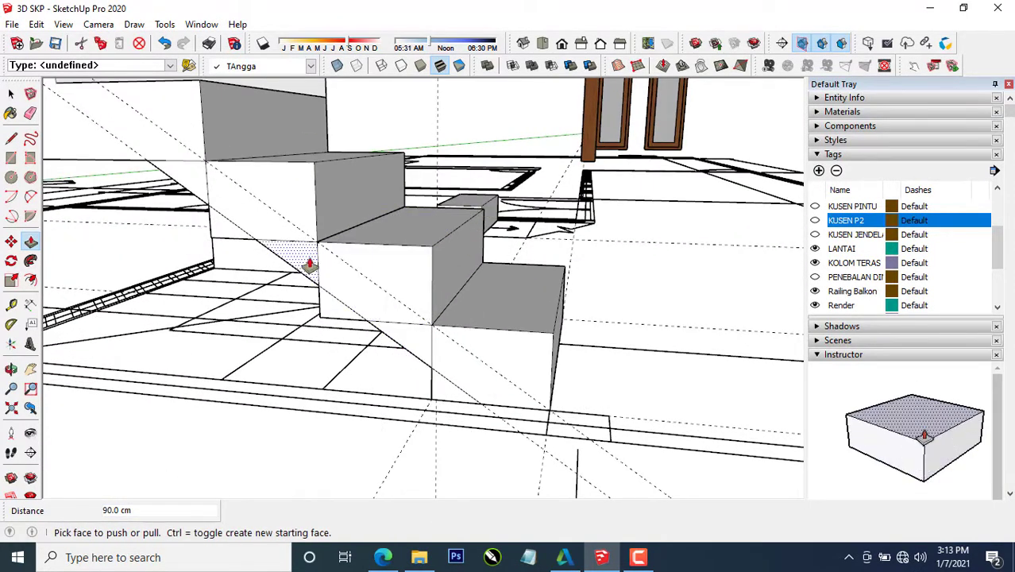
{"action": "middle_click_drag", "start_coordinate": [310, 265], "coordinate": [520, 247]}
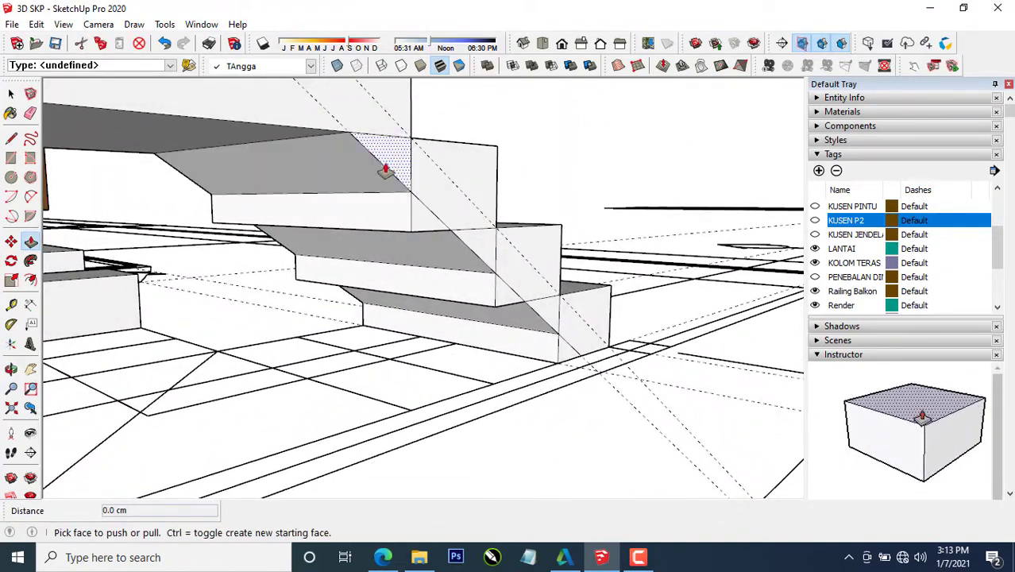
{"action": "middle_click_drag", "start_coordinate": [385, 169], "coordinate": [403, 235]}
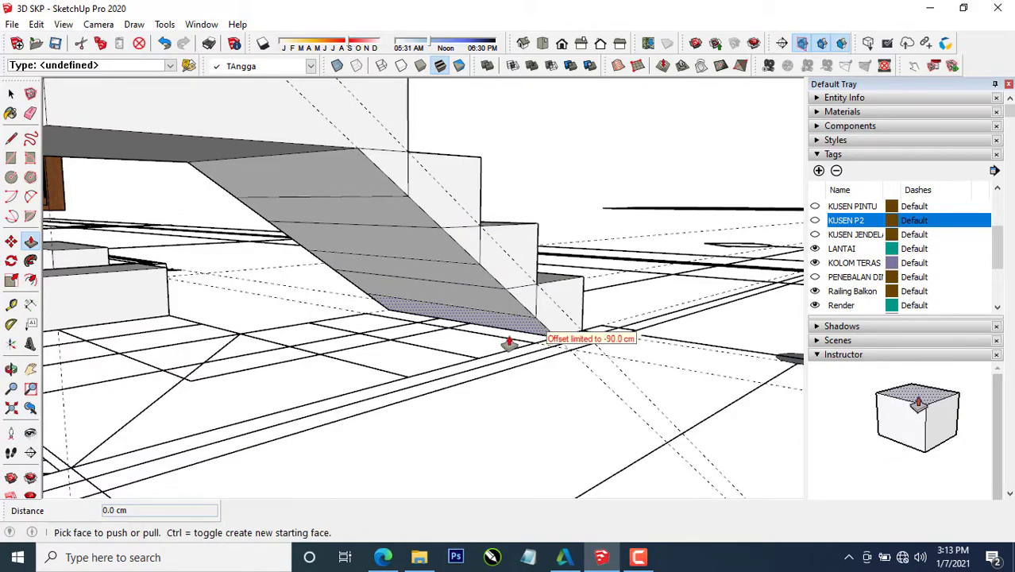
{"action": "middle_click_drag", "start_coordinate": [509, 343], "coordinate": [415, 235]}
{"action": "key", "text": "t"}
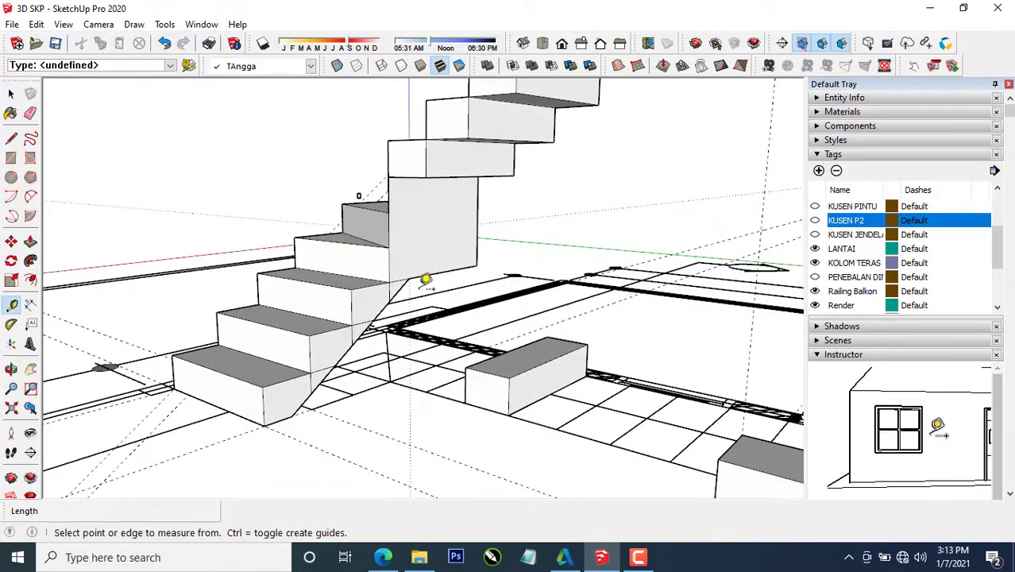
Place a horizontal guide 20 cm above the bottom edge of the winder block's side, where the lower flight's slope ends.
{"action": "scroll", "coordinate": [425, 279], "scroll_direction": "up", "scroll_amount": 4}
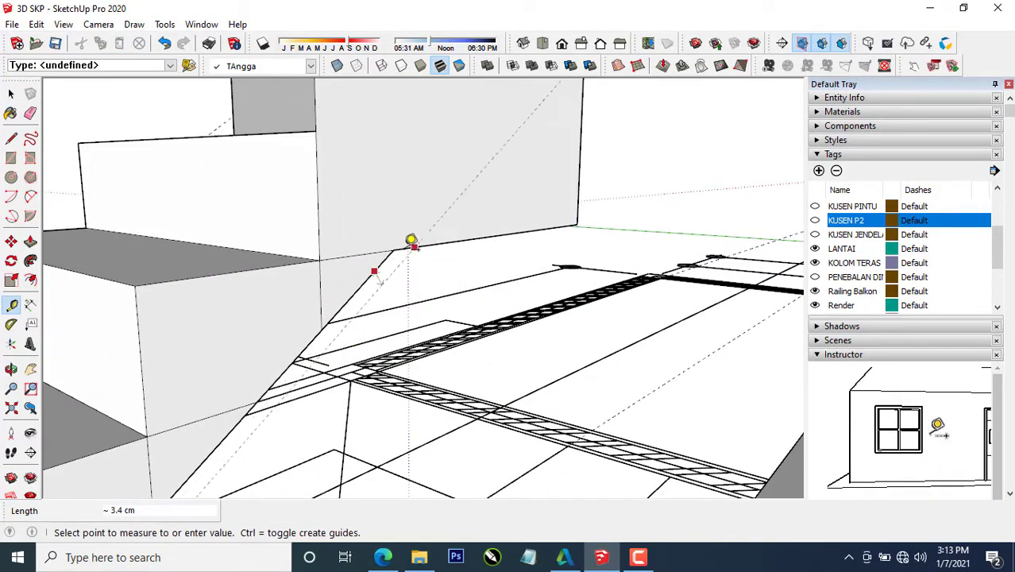
{"action": "left_click", "coordinate": [393, 250]}
{"action": "scroll", "coordinate": [394, 249], "scroll_direction": "down", "scroll_amount": 2}
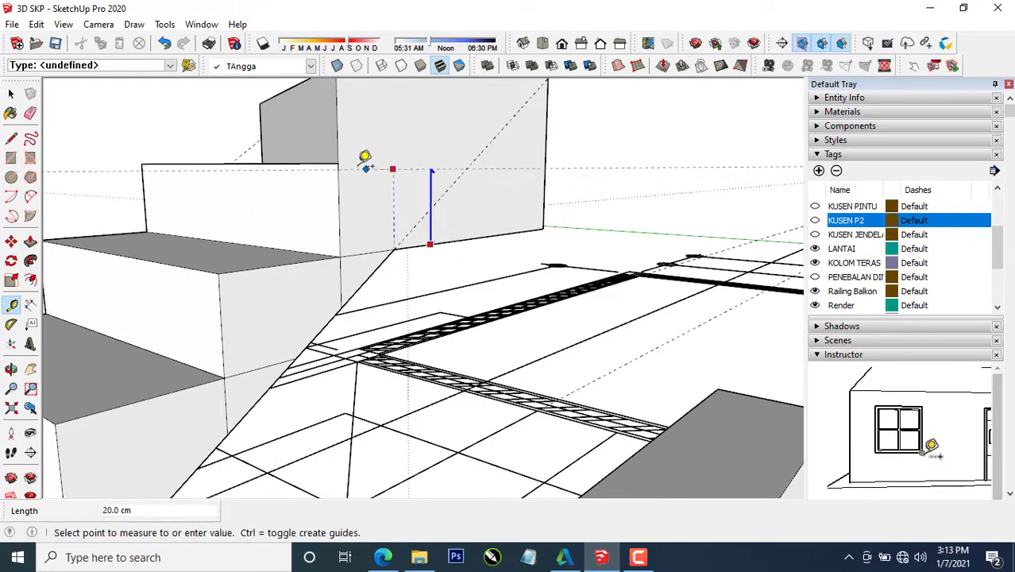
{"action": "middle_click_drag", "start_coordinate": [381, 175], "coordinate": [403, 225]}
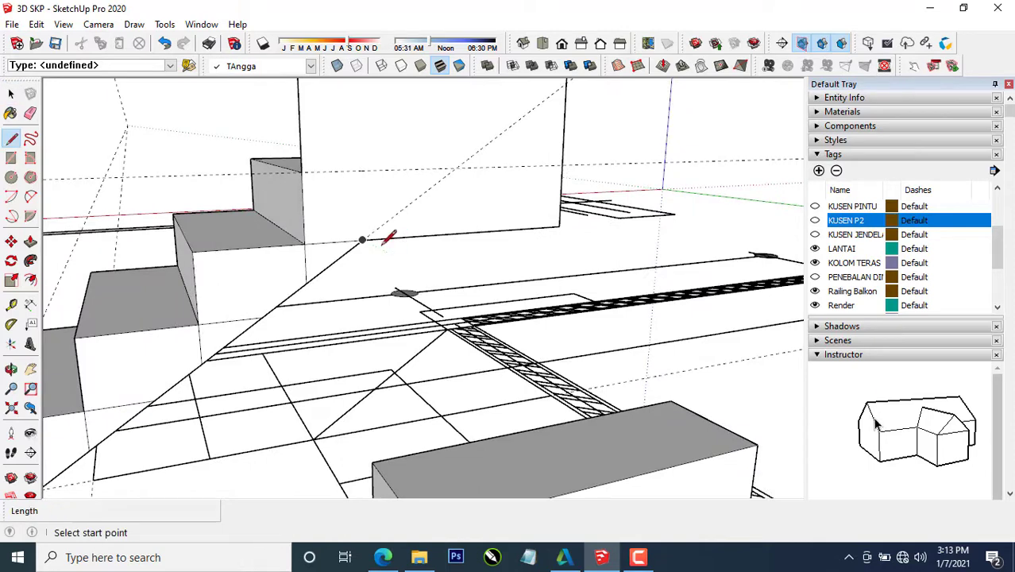
Extend the slope line to the guide, draw along the guide to the block's edge, and Push/Pull away the strip below.
{"action": "left_click", "coordinate": [372, 231]}
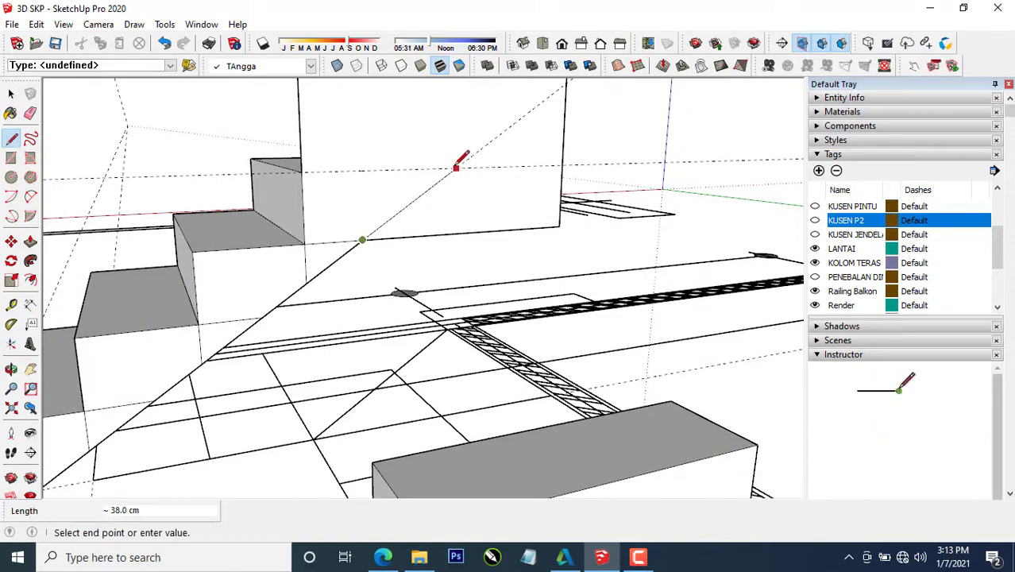
{"action": "key", "text": "space"}
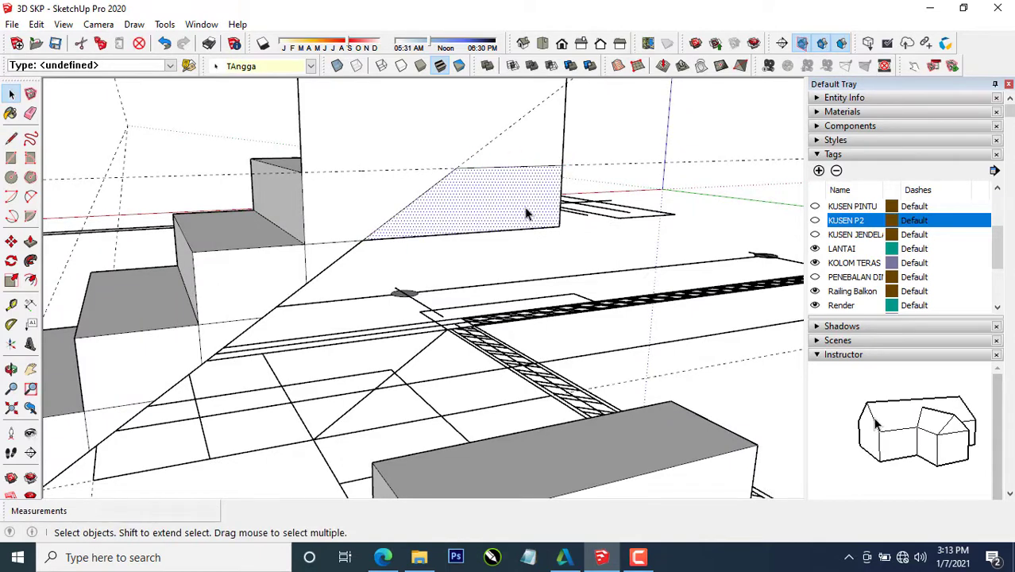
{"action": "mouse_move", "coordinate": [525, 213]}
{"action": "middle_mouse_down"}
{"action": "mouse_move", "coordinate": [441, 215]}
{"action": "mouse_move", "coordinate": [376, 200]}
{"action": "mouse_move", "coordinate": [295, 156]}
{"action": "mouse_move", "coordinate": [497, 163]}
{"action": "mouse_move", "coordinate": [524, 181]}
{"action": "mouse_move", "coordinate": [507, 251]}
{"action": "mouse_move", "coordinate": [577, 181]}
{"action": "mouse_move", "coordinate": [666, 202]}
{"action": "mouse_move", "coordinate": [669, 215]}
{"action": "mouse_move", "coordinate": [475, 256]}
{"action": "mouse_move", "coordinate": [503, 270]}
{"action": "mouse_move", "coordinate": [327, 287]}
{"action": "mouse_move", "coordinate": [453, 290]}
{"action": "middle_mouse_up"}
{"action": "key", "text": "p"}
{"action": "scroll", "coordinate": [454, 290], "scroll_direction": "up", "scroll_amount": 6}
Erase the leftover dividing edges between the step blocks on both sides of the lower flight.
{"action": "key", "text": "e"}
{"action": "scroll", "coordinate": [425, 320], "scroll_direction": "up", "scroll_amount": 2}
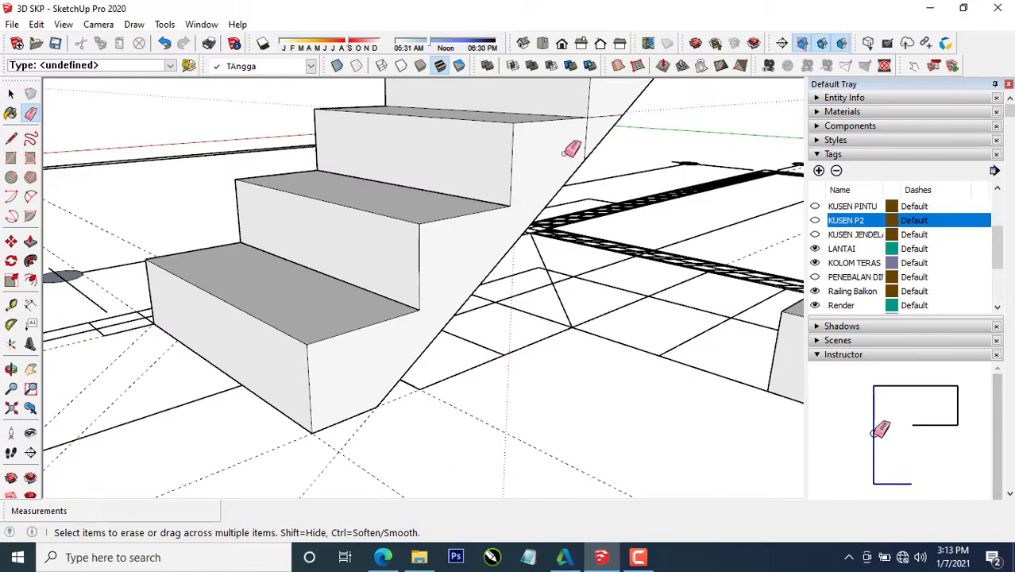
{"action": "mouse_move", "coordinate": [613, 135]}
{"action": "middle_mouse_down"}
{"action": "mouse_move", "coordinate": [487, 245]}
{"action": "mouse_move", "coordinate": [414, 345]}
{"action": "mouse_move", "coordinate": [520, 231]}
{"action": "mouse_move", "coordinate": [416, 267]}
{"action": "mouse_move", "coordinate": [514, 287]}
{"action": "mouse_move", "coordinate": [405, 304]}
{"action": "middle_mouse_up"}
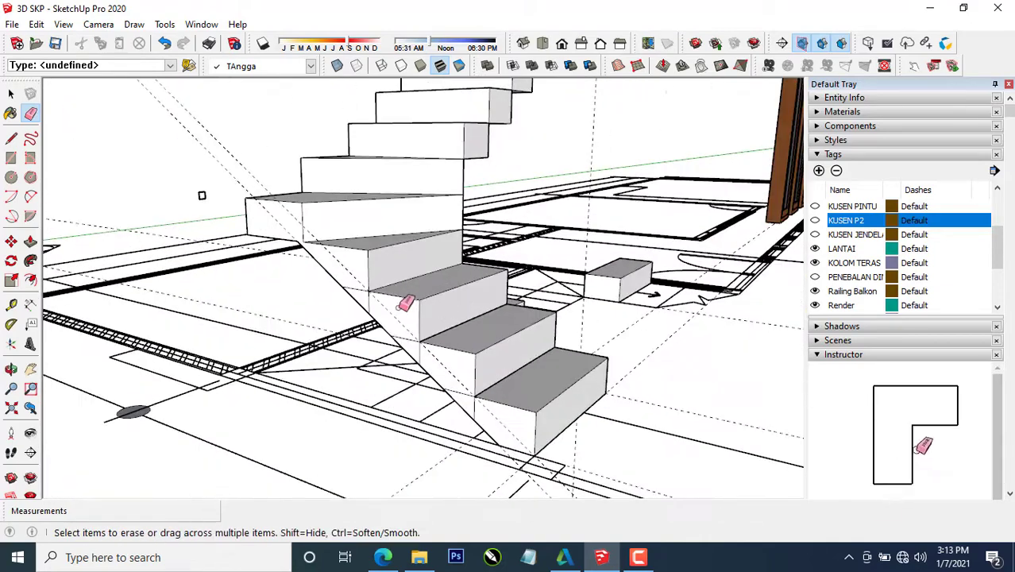
{"action": "scroll", "coordinate": [401, 308], "scroll_direction": "up", "scroll_amount": 2}
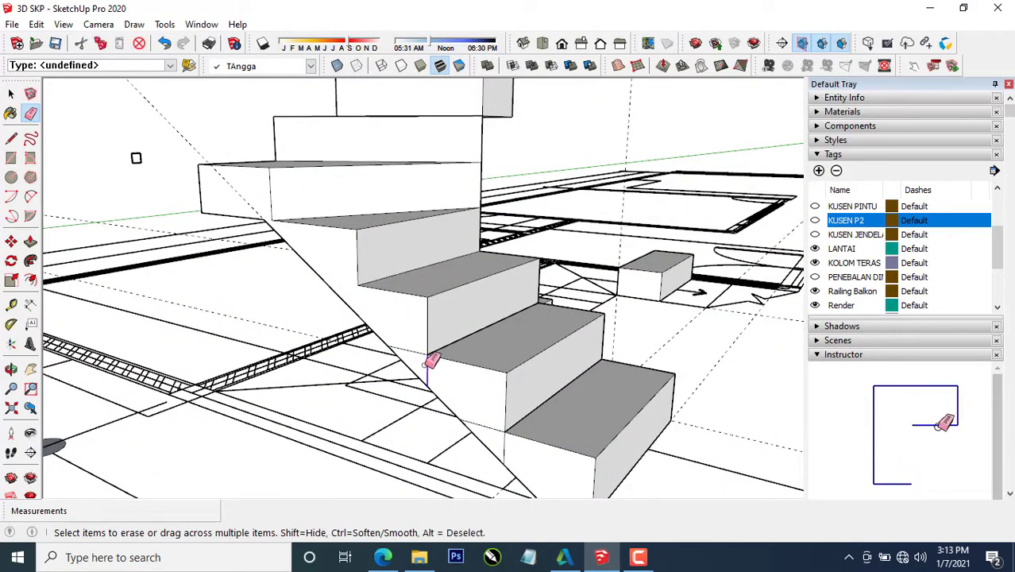
{"action": "left_click", "coordinate": [499, 436]}
Place a sloped guide through the lower corners of the upper flight's step blocks and a parallel guide 10 cm below it.
{"action": "scroll", "coordinate": [398, 358], "scroll_direction": "down", "scroll_amount": 6}
{"action": "mouse_move", "coordinate": [397, 361]}
{"action": "middle_mouse_down"}
{"action": "mouse_move", "coordinate": [238, 366]}
{"action": "mouse_move", "coordinate": [290, 390]}
{"action": "mouse_move", "coordinate": [389, 340]}
{"action": "middle_mouse_up"}
{"action": "scroll", "coordinate": [390, 340], "scroll_direction": "up", "scroll_amount": 3}
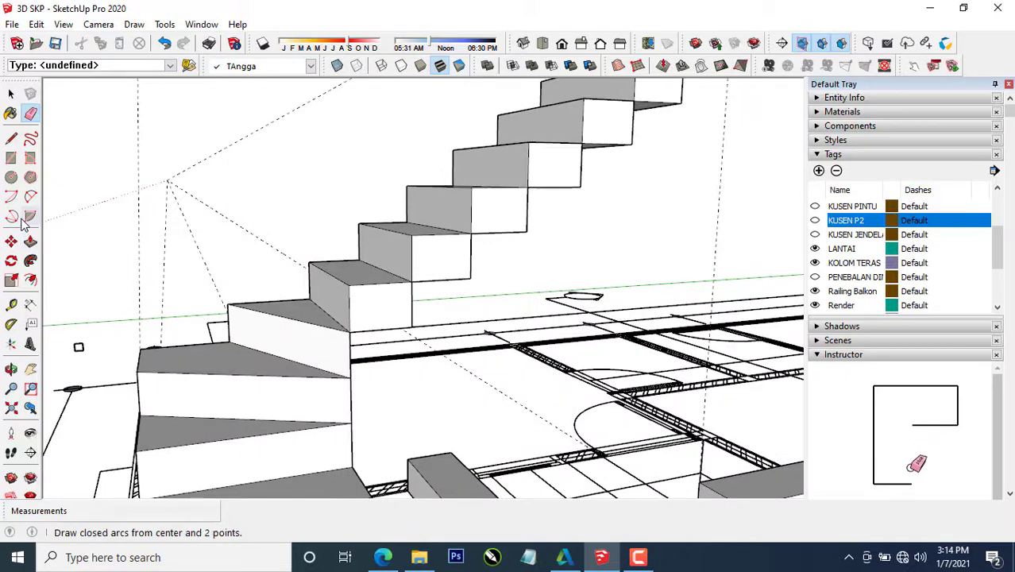
{"action": "left_click", "coordinate": [13, 305]}
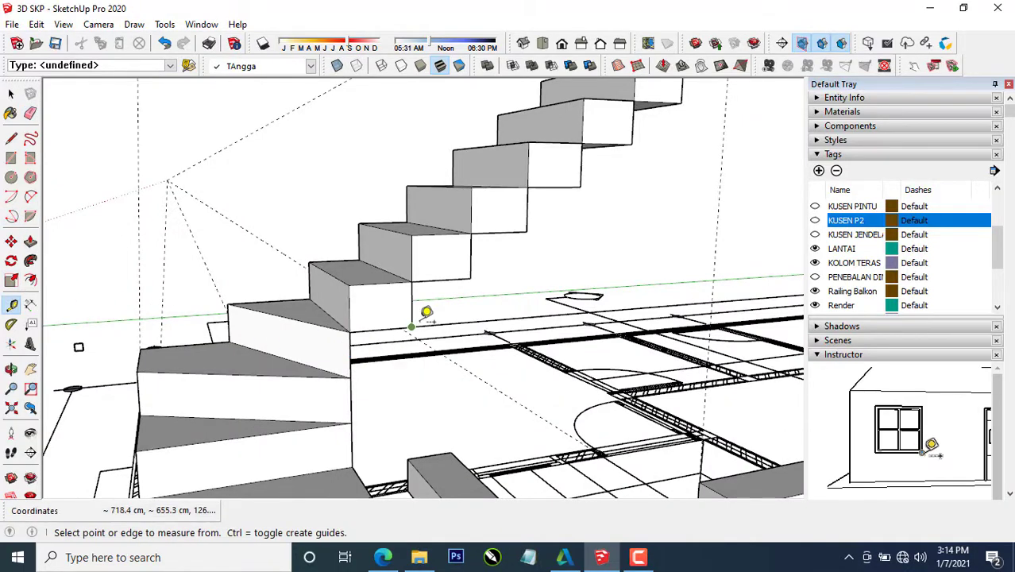
{"action": "left_click", "coordinate": [350, 331]}
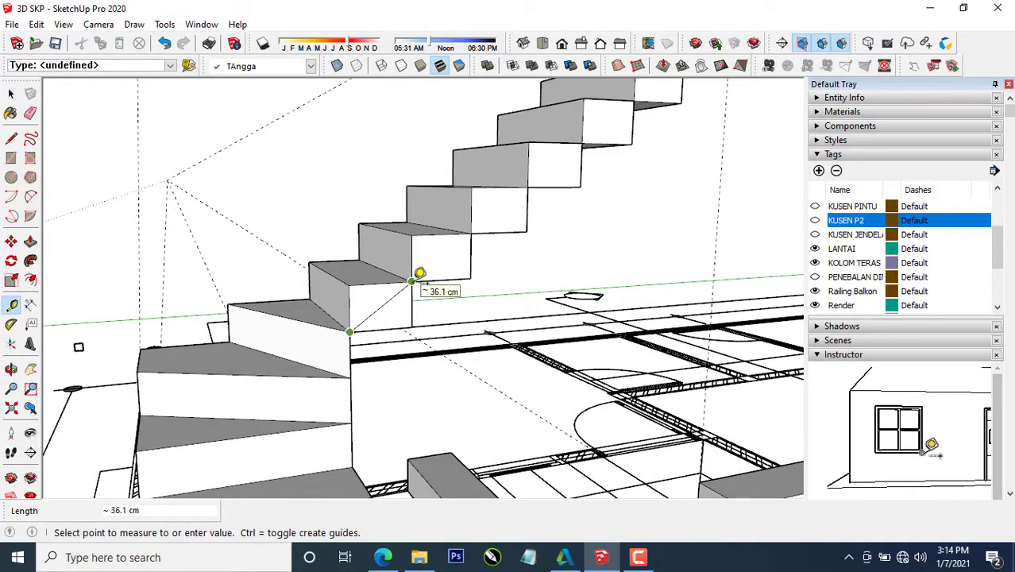
{"action": "left_click", "coordinate": [418, 275]}
{"action": "scroll", "coordinate": [405, 287], "scroll_direction": "up", "scroll_amount": 3}
{"action": "left_click", "coordinate": [395, 301]}
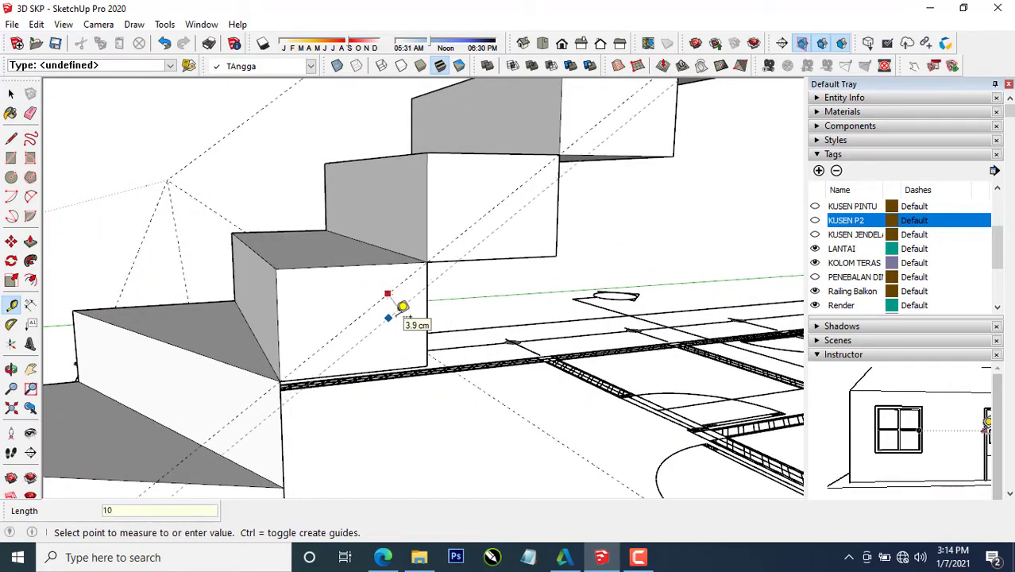
Draw a line about 274 cm long along the lower sloped guide, from the winder block to the upper block's bottom edge.
{"action": "scroll", "coordinate": [403, 307], "scroll_direction": "down", "scroll_amount": 2}
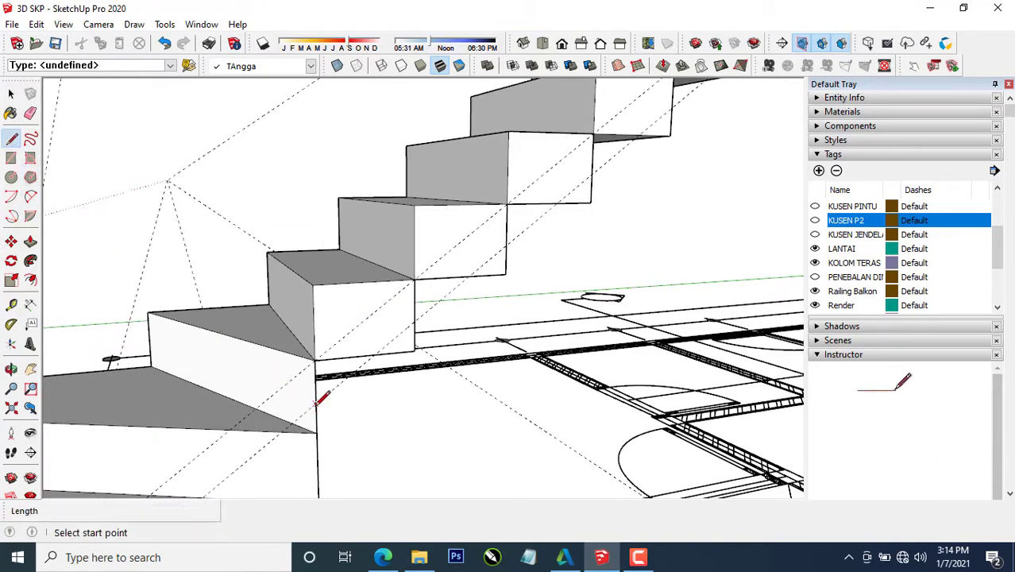
{"action": "scroll", "coordinate": [509, 279], "scroll_direction": "down", "scroll_amount": 3}
{"action": "middle_click_drag", "start_coordinate": [510, 278], "coordinate": [602, 197]}
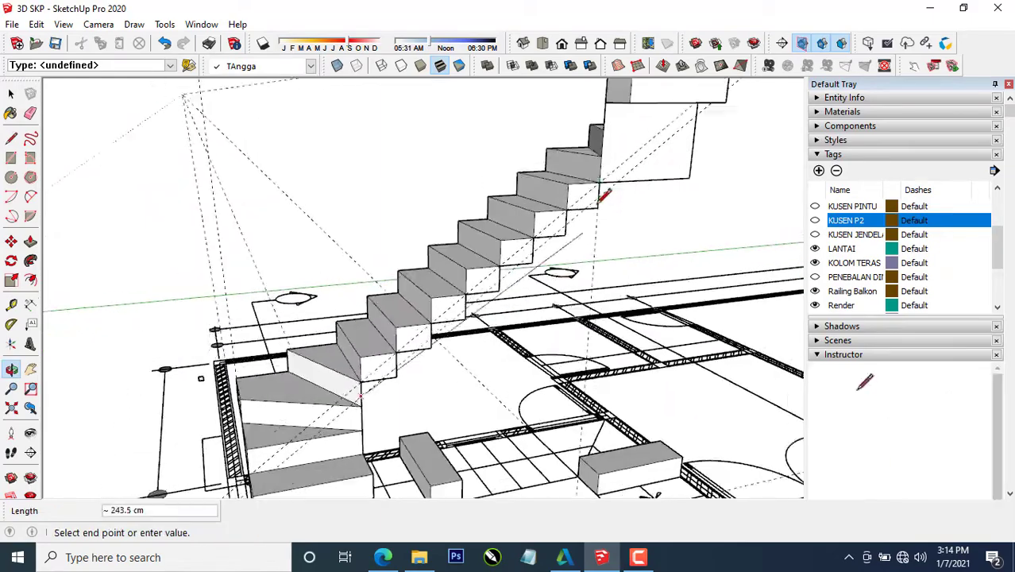
{"action": "scroll", "coordinate": [629, 175], "scroll_direction": "up", "scroll_amount": 2}
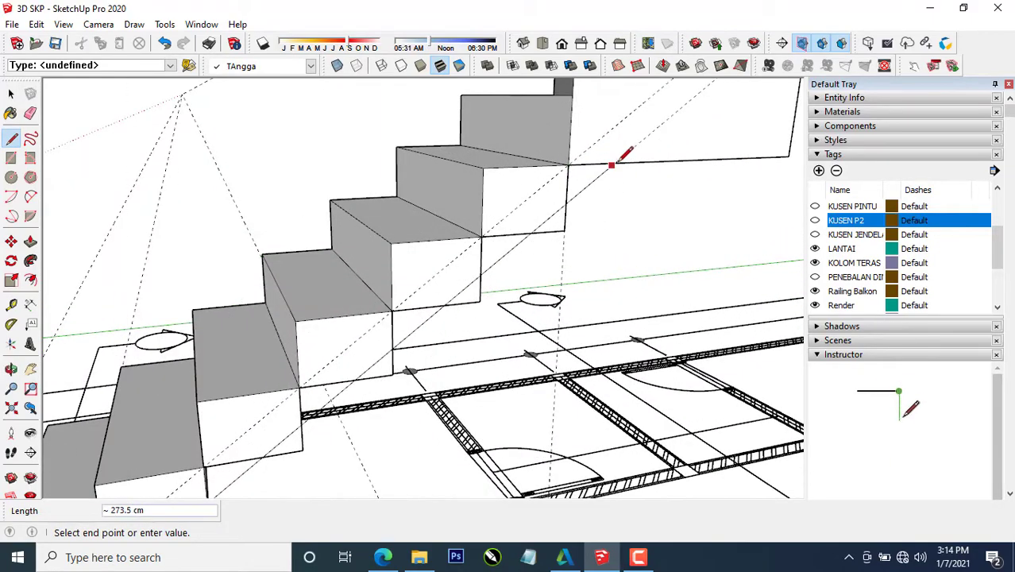
Push/Pull the side triangles along the upper flight's sloped line by 90 cm, filling and trimming its underside into one slope.
{"action": "scroll", "coordinate": [626, 153], "scroll_direction": "down", "scroll_amount": 3}
{"action": "middle_click_drag", "start_coordinate": [446, 244], "coordinate": [277, 240]}
{"action": "scroll", "coordinate": [333, 364], "scroll_direction": "up", "scroll_amount": 4}
{"action": "middle_click_drag", "start_coordinate": [335, 365], "coordinate": [363, 279]}
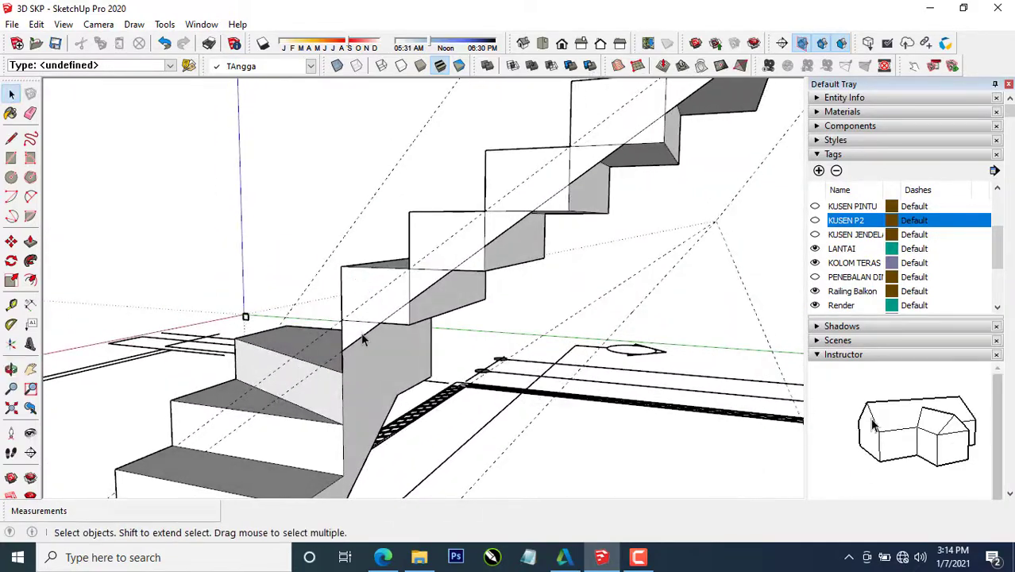
{"action": "scroll", "coordinate": [362, 338], "scroll_direction": "up", "scroll_amount": 1}
{"action": "mouse_move", "coordinate": [362, 340]}
{"action": "middle_mouse_down"}
{"action": "mouse_move", "coordinate": [380, 331]}
{"action": "mouse_move", "coordinate": [403, 345]}
{"action": "mouse_move", "coordinate": [381, 335]}
{"action": "middle_mouse_up"}
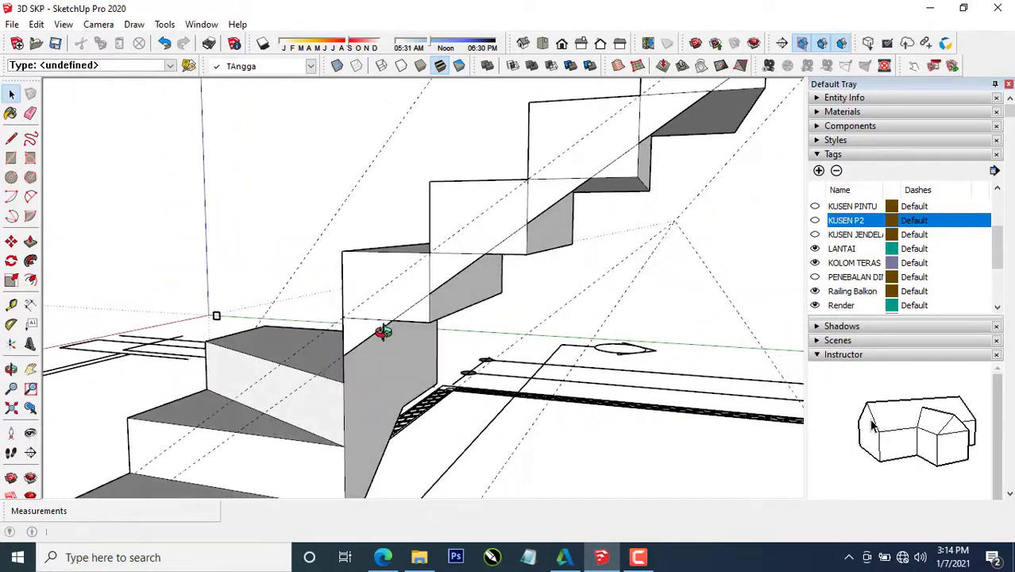
{"action": "key", "text": "p"}
{"action": "scroll", "coordinate": [364, 341], "scroll_direction": "up", "scroll_amount": 2}
{"action": "left_click_drag", "start_coordinate": [351, 340], "coordinate": [444, 347]}
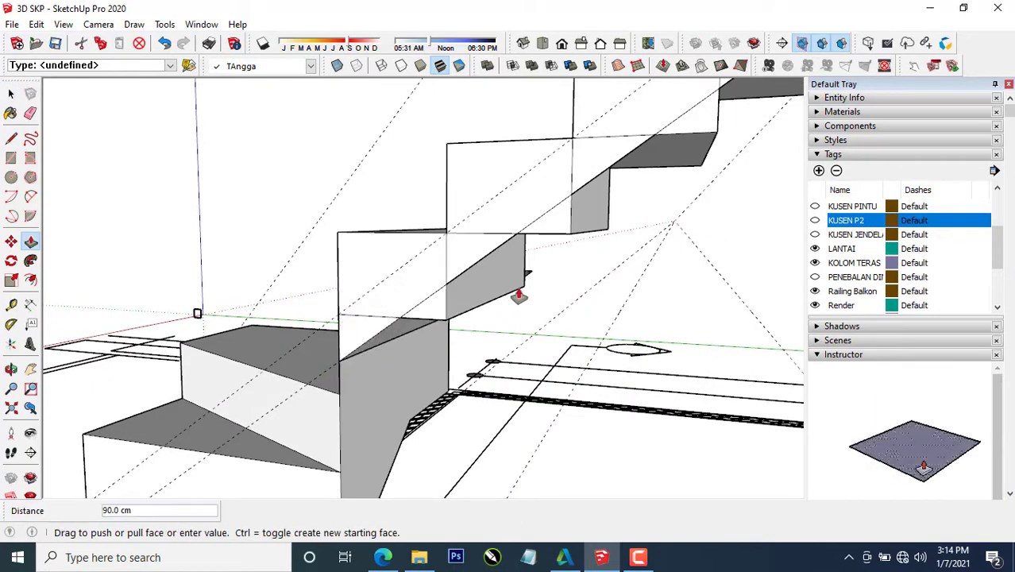
{"action": "left_click_drag", "start_coordinate": [523, 295], "coordinate": [524, 296]}
{"action": "double_click", "coordinate": [435, 317]}
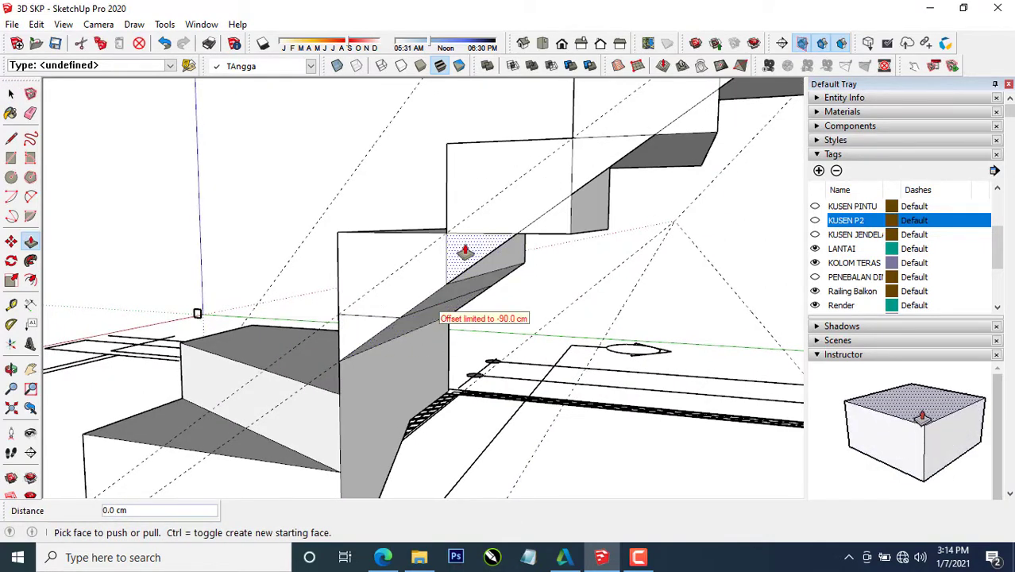
{"action": "double_click", "coordinate": [468, 254]}
{"action": "double_click", "coordinate": [560, 231]}
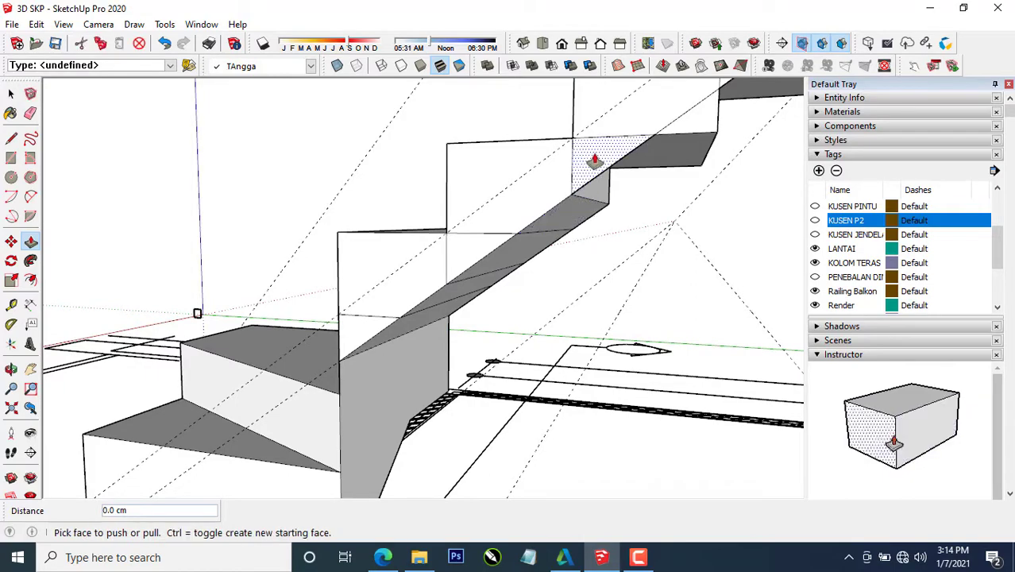
{"action": "middle_click_drag", "start_coordinate": [595, 162], "coordinate": [451, 261]}
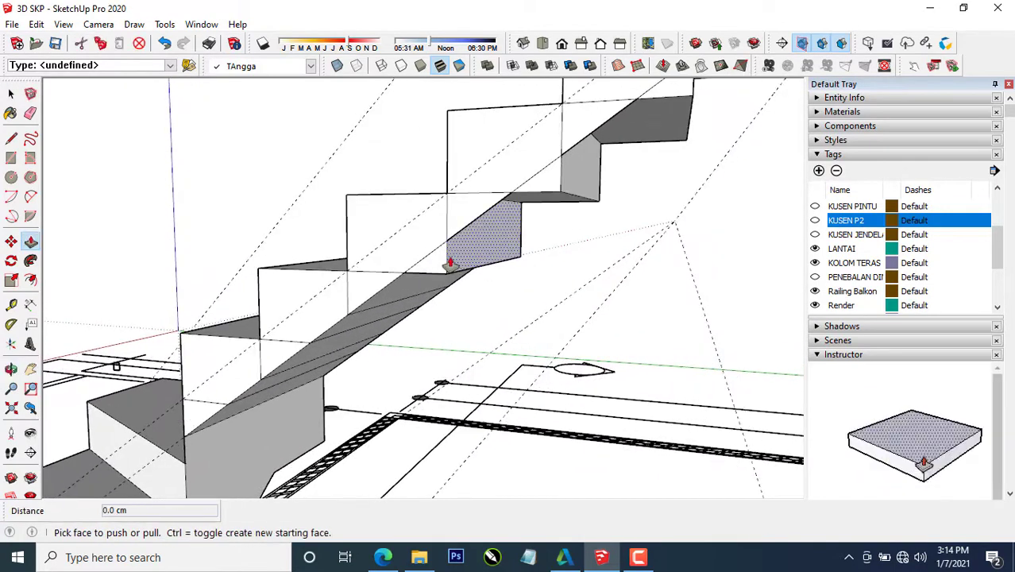
{"action": "double_click", "coordinate": [441, 269]}
{"action": "double_click", "coordinate": [475, 216]}
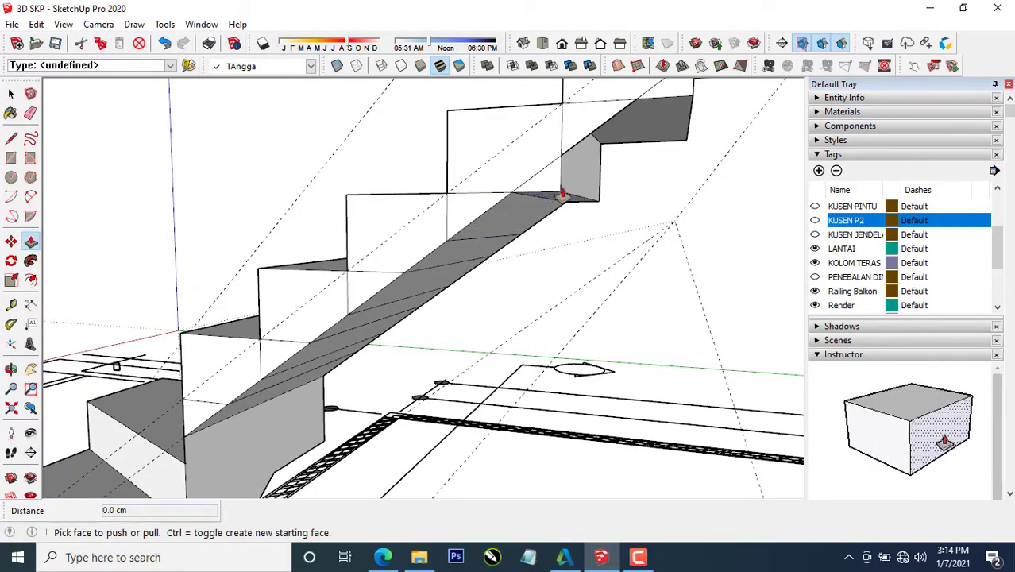
{"action": "double_click", "coordinate": [547, 188]}
{"action": "middle_click_drag", "start_coordinate": [584, 135], "coordinate": [566, 251]}
{"action": "double_click", "coordinate": [593, 226]}
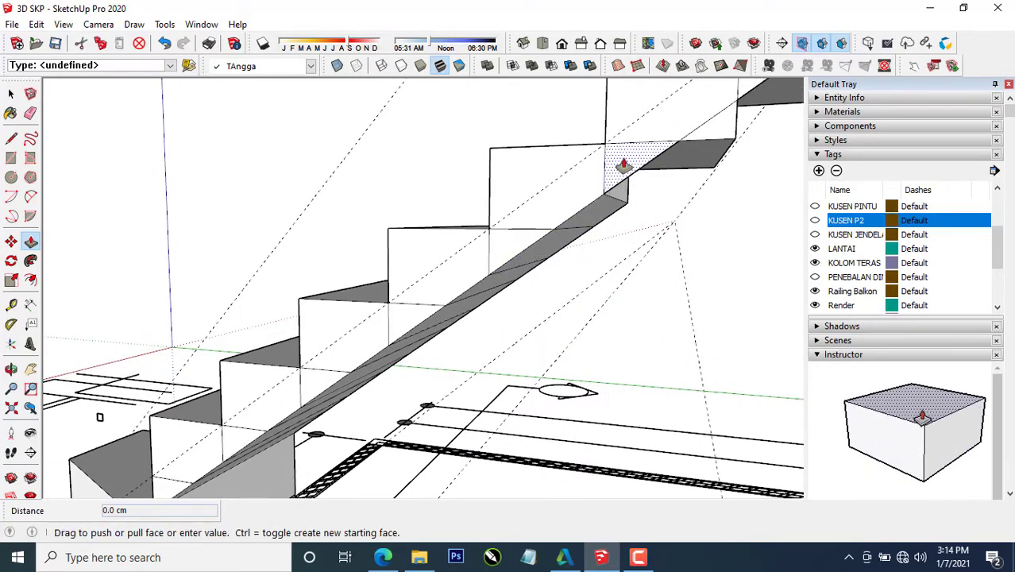
{"action": "left_click", "coordinate": [623, 165]}
{"action": "middle_click_drag", "start_coordinate": [702, 146], "coordinate": [637, 340]}
{"action": "double_click", "coordinate": [548, 230]}
{"action": "left_click", "coordinate": [624, 200]}
{"action": "key", "text": "space"}
Place a horizontal guide above the bottom edge of the tall block's side at the upper end of the flight.
{"action": "key", "text": "l"}
{"action": "scroll", "coordinate": [608, 311], "scroll_direction": "up", "scroll_amount": 3}
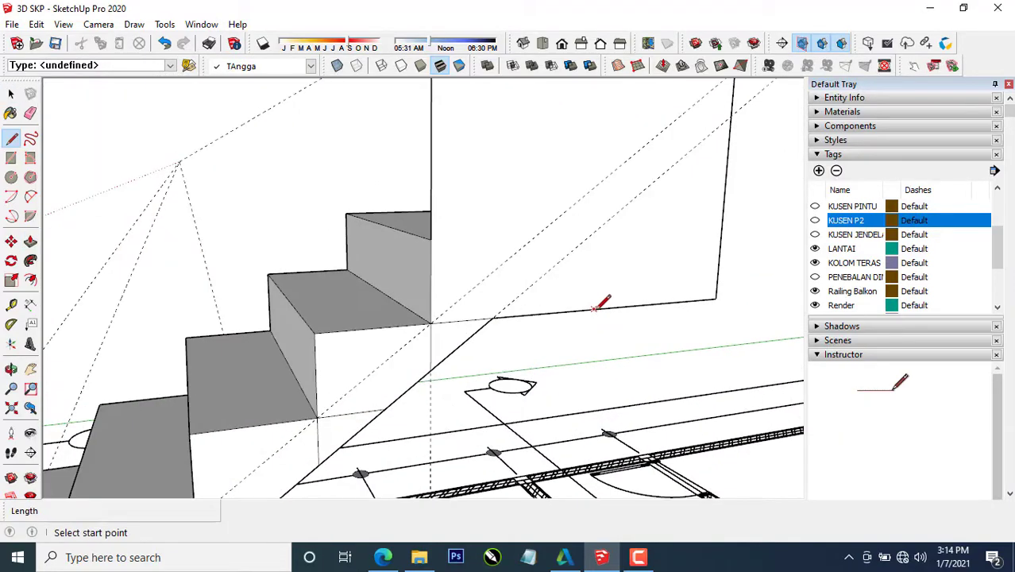
{"action": "key", "text": "t"}
{"action": "scroll", "coordinate": [595, 302], "scroll_direction": "up", "scroll_amount": 1}
{"action": "left_click", "coordinate": [589, 308]}
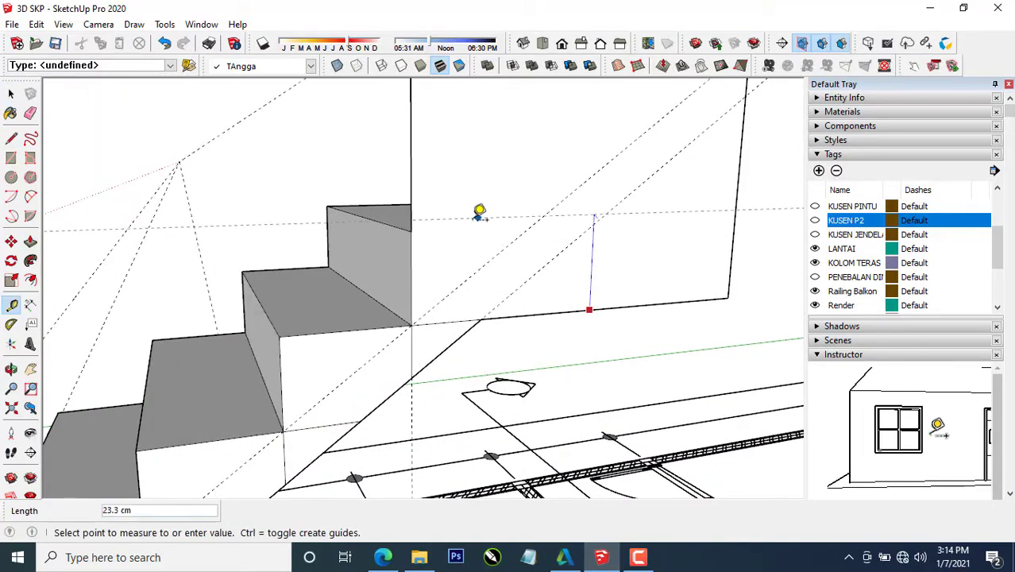
Draw lines along the slope and the horizontal guide on the upper block, and Push/Pull away the part below them.
{"action": "middle_click_drag", "start_coordinate": [431, 226], "coordinate": [515, 258]}
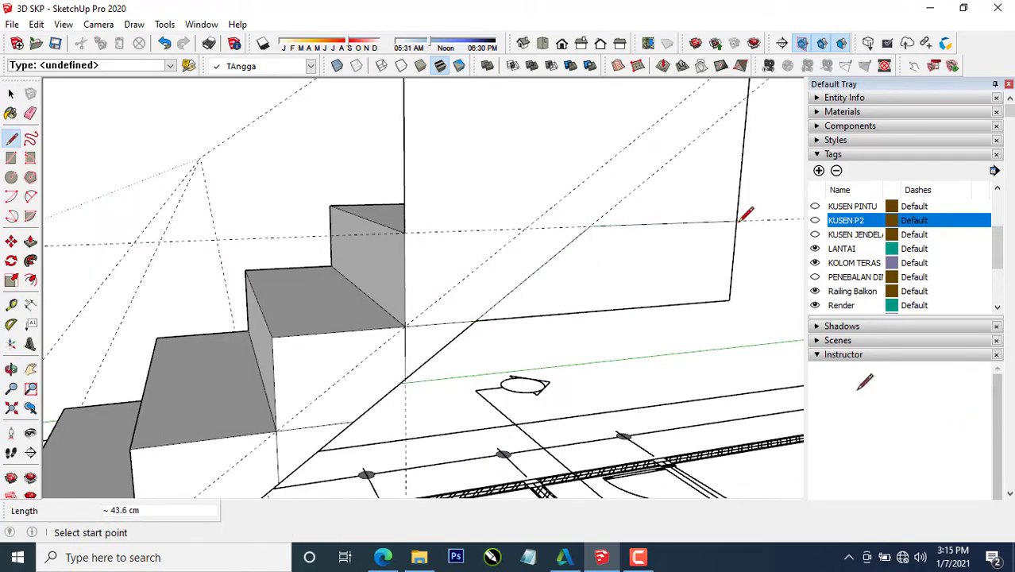
{"action": "key", "text": "space"}
{"action": "key", "text": "p"}
{"action": "double_click", "coordinate": [683, 270]}
Erase the leftover dividing edges between the step blocks on the side of the upper flight.
{"action": "scroll", "coordinate": [675, 271], "scroll_direction": "down", "scroll_amount": 4}
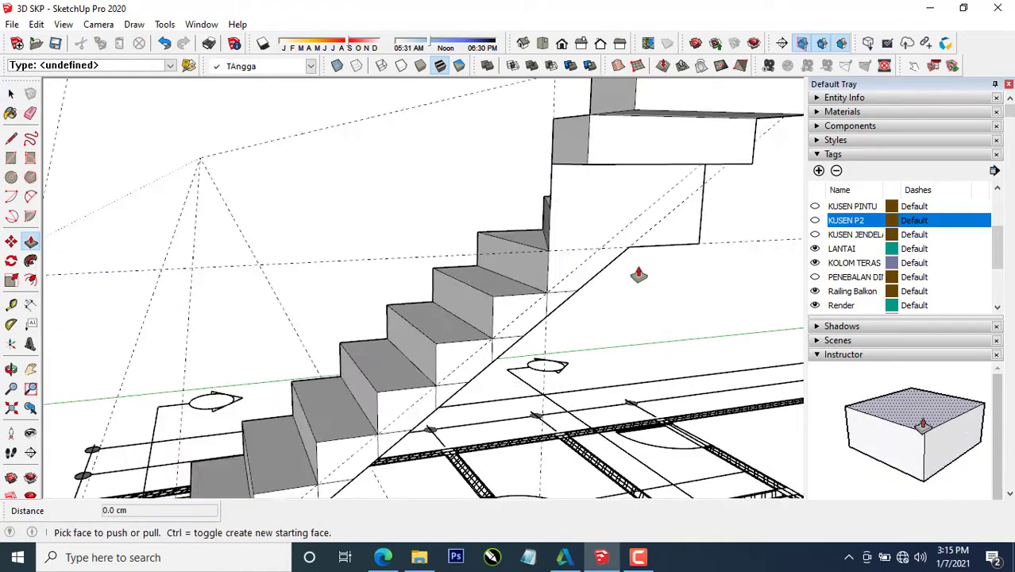
{"action": "middle_click_drag", "start_coordinate": [638, 272], "coordinate": [385, 222]}
{"action": "scroll", "coordinate": [521, 219], "scroll_direction": "down", "scroll_amount": 4}
{"action": "scroll", "coordinate": [372, 318], "scroll_direction": "up", "scroll_amount": 3}
{"action": "middle_click_drag", "start_coordinate": [441, 362], "coordinate": [380, 358]}
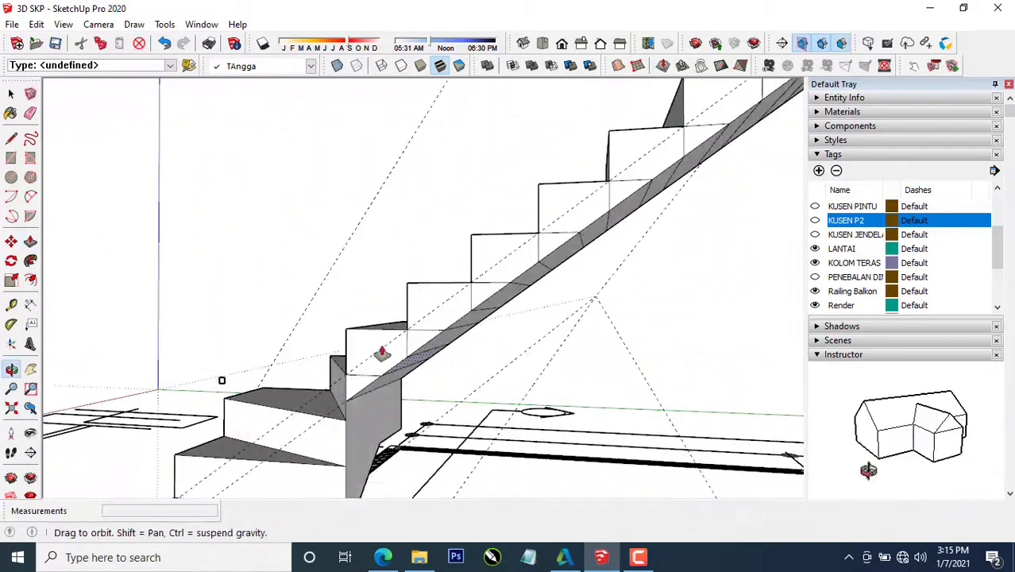
{"action": "left_click", "coordinate": [31, 115]}
{"action": "left_click", "coordinate": [31, 119]}
{"action": "middle_click_drag", "start_coordinate": [258, 290], "coordinate": [362, 317]}
{"action": "scroll", "coordinate": [367, 378], "scroll_direction": "up", "scroll_amount": 1}
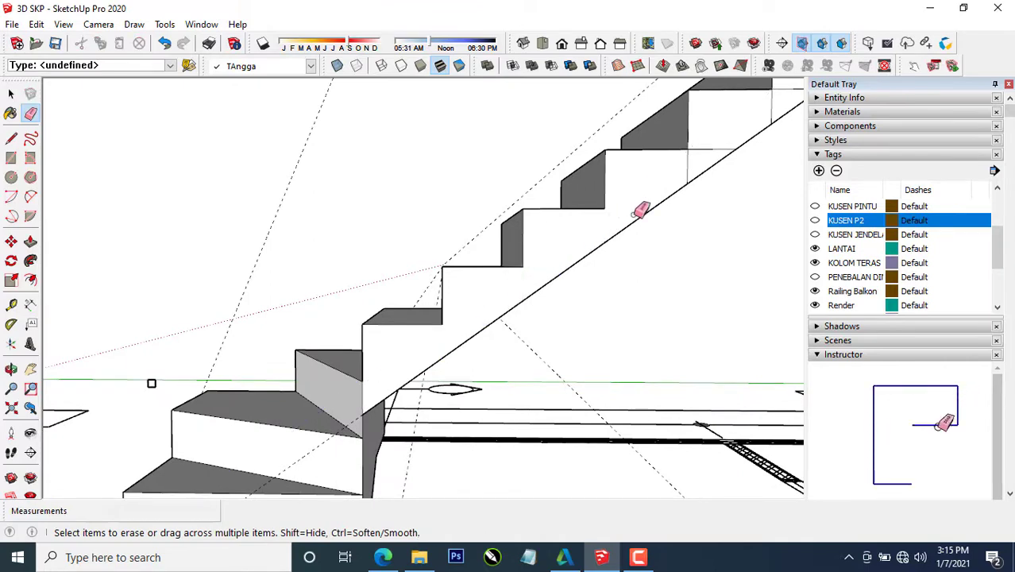
{"action": "mouse_move", "coordinate": [640, 210]}
{"action": "middle_mouse_down"}
{"action": "mouse_move", "coordinate": [445, 270]}
{"action": "mouse_move", "coordinate": [511, 291]}
{"action": "middle_mouse_up"}
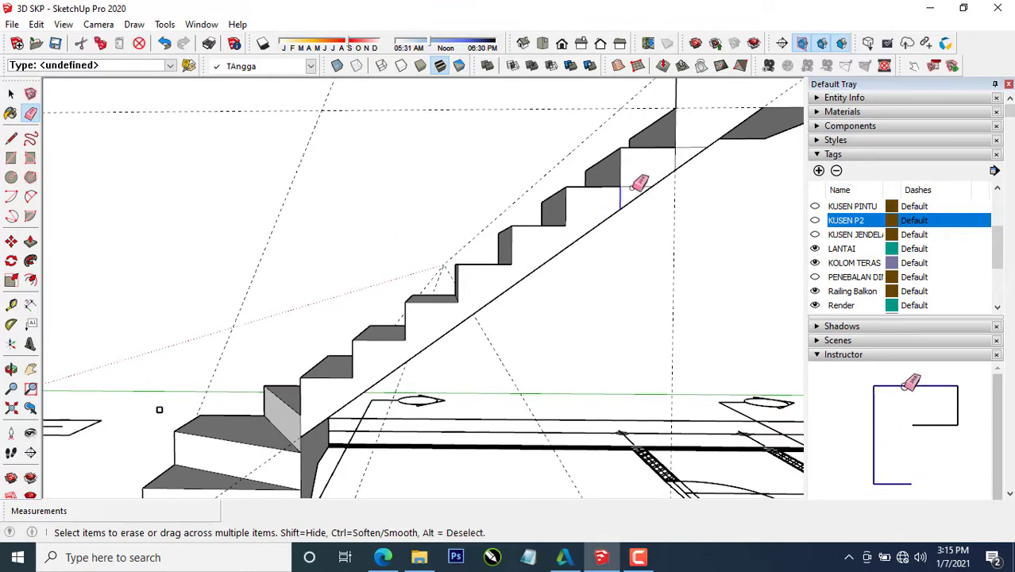
{"action": "scroll", "coordinate": [679, 156], "scroll_direction": "up", "scroll_amount": 1}
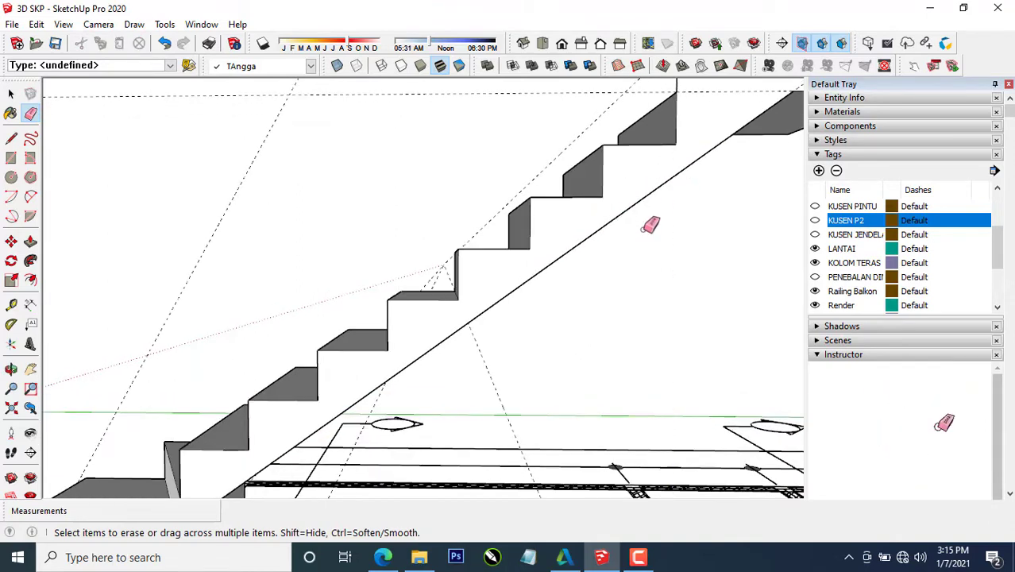
Erase the dividing lines across the sloped underside of the upper flight, keeping the edge where it meets the winder block.
{"action": "mouse_move", "coordinate": [649, 225]}
{"action": "middle_mouse_down"}
{"action": "mouse_move", "coordinate": [577, 208]}
{"action": "mouse_move", "coordinate": [510, 170]}
{"action": "mouse_move", "coordinate": [609, 178]}
{"action": "middle_mouse_up"}
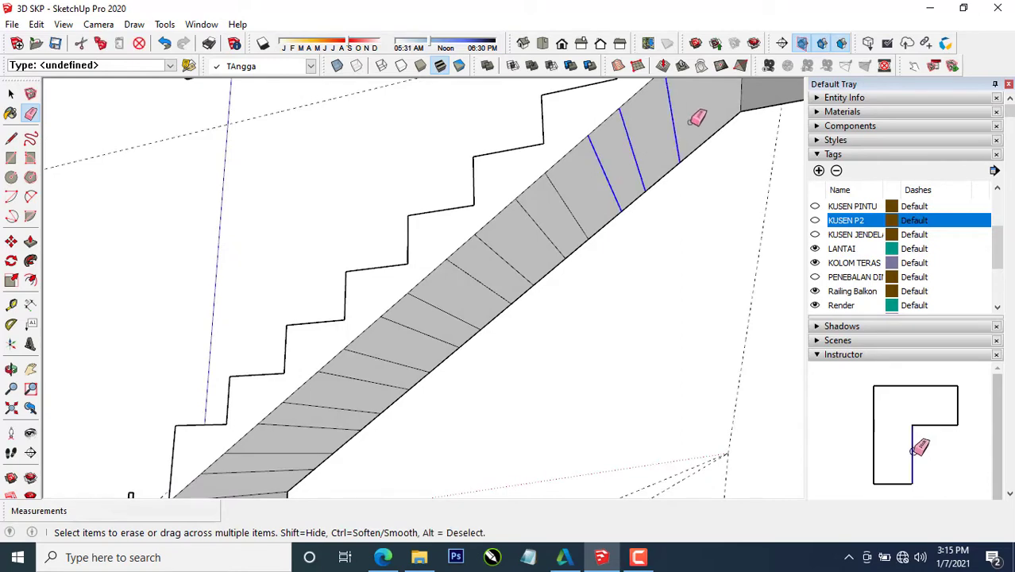
{"action": "left_click_drag", "start_coordinate": [595, 188], "coordinate": [598, 187]}
{"action": "scroll", "coordinate": [534, 286], "scroll_direction": "down", "scroll_amount": 2}
{"action": "middle_click_drag", "start_coordinate": [535, 286], "coordinate": [582, 202]}
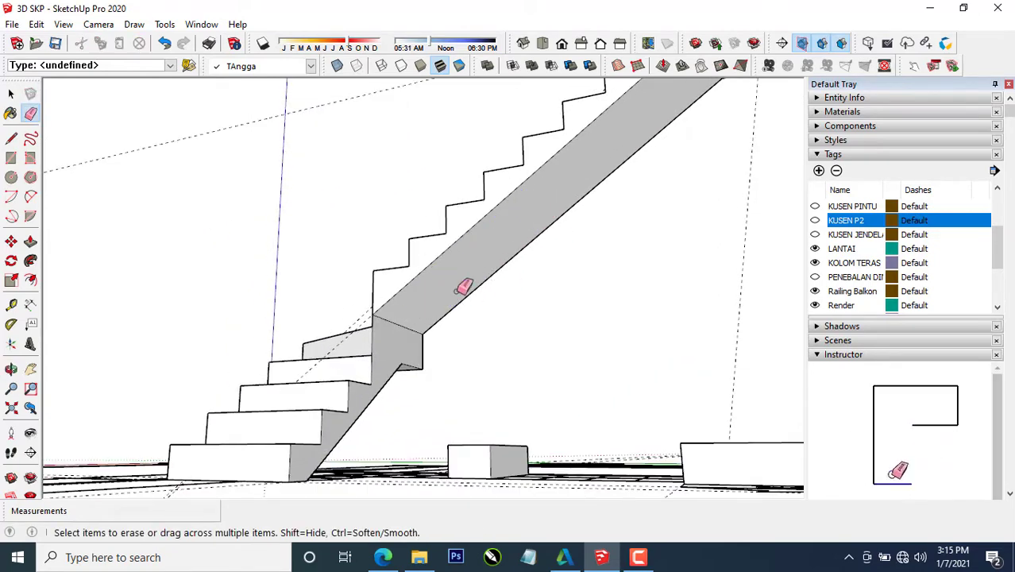
{"action": "left_click", "coordinate": [397, 322]}
{"action": "scroll", "coordinate": [405, 319], "scroll_direction": "down", "scroll_amount": 2}
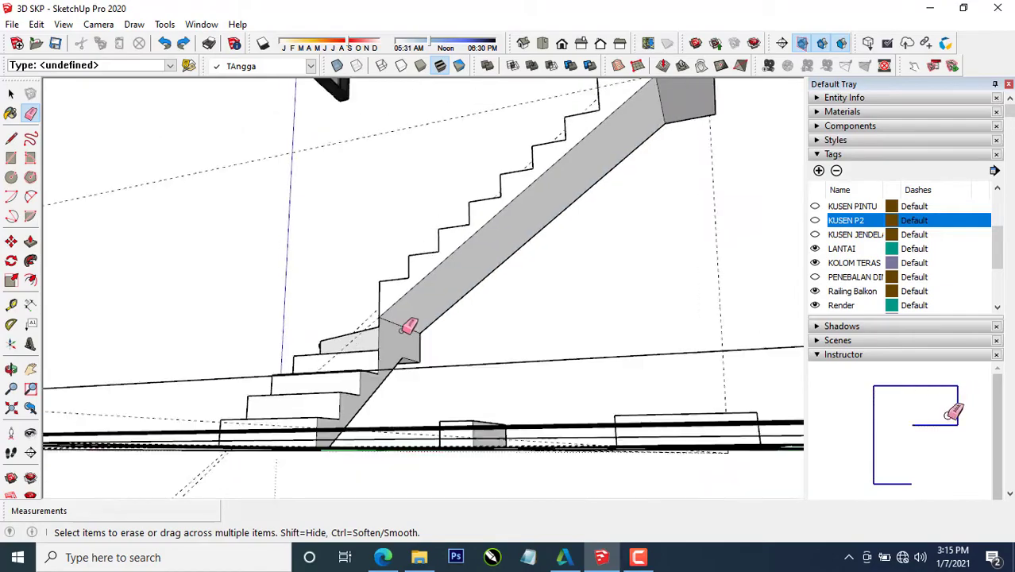
Erase the dividing lines across the sloped underside of the lower flight below the corner winders.
{"action": "mouse_move", "coordinate": [408, 325]}
{"action": "middle_mouse_down"}
{"action": "mouse_move", "coordinate": [483, 363]}
{"action": "mouse_move", "coordinate": [390, 313]}
{"action": "mouse_move", "coordinate": [515, 281]}
{"action": "mouse_move", "coordinate": [679, 324]}
{"action": "mouse_move", "coordinate": [666, 272]}
{"action": "middle_mouse_up"}
{"action": "scroll", "coordinate": [602, 406], "scroll_direction": "up", "scroll_amount": 4}
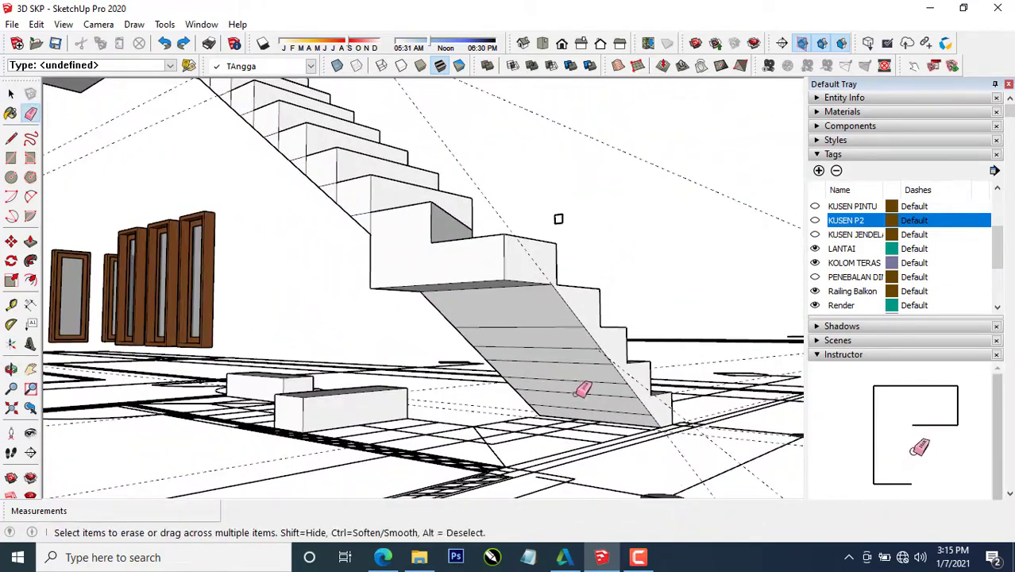
{"action": "left_click_drag", "start_coordinate": [539, 325], "coordinate": [487, 351]}
{"action": "mouse_move", "coordinate": [487, 351]}
{"action": "middle_mouse_down"}
{"action": "mouse_move", "coordinate": [600, 367]}
{"action": "mouse_move", "coordinate": [627, 351]}
{"action": "mouse_move", "coordinate": [479, 244]}
{"action": "middle_mouse_up"}
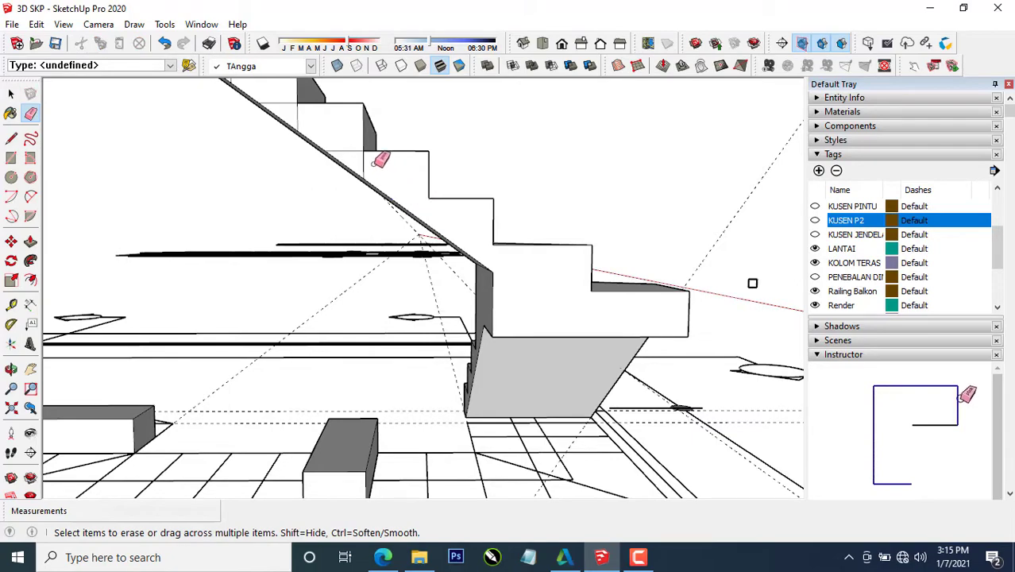
Erase the leftover dividing edges between the step blocks on the side of the long middle flight.
{"action": "mouse_move", "coordinate": [350, 151]}
{"action": "middle_mouse_down"}
{"action": "mouse_move", "coordinate": [464, 336]}
{"action": "mouse_move", "coordinate": [473, 333]}
{"action": "middle_mouse_up"}
{"action": "scroll", "coordinate": [439, 296], "scroll_direction": "up", "scroll_amount": 2}
{"action": "scroll", "coordinate": [439, 296], "scroll_direction": "up", "scroll_amount": 1}
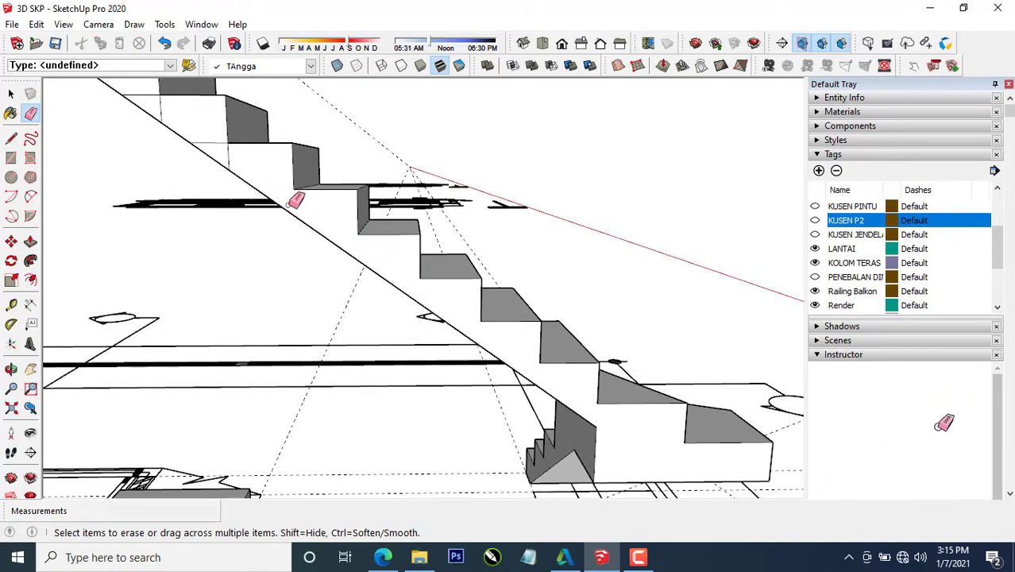
{"action": "mouse_move", "coordinate": [295, 200]}
{"action": "middle_mouse_down"}
{"action": "mouse_move", "coordinate": [476, 374]}
{"action": "mouse_move", "coordinate": [437, 335]}
{"action": "middle_mouse_up"}
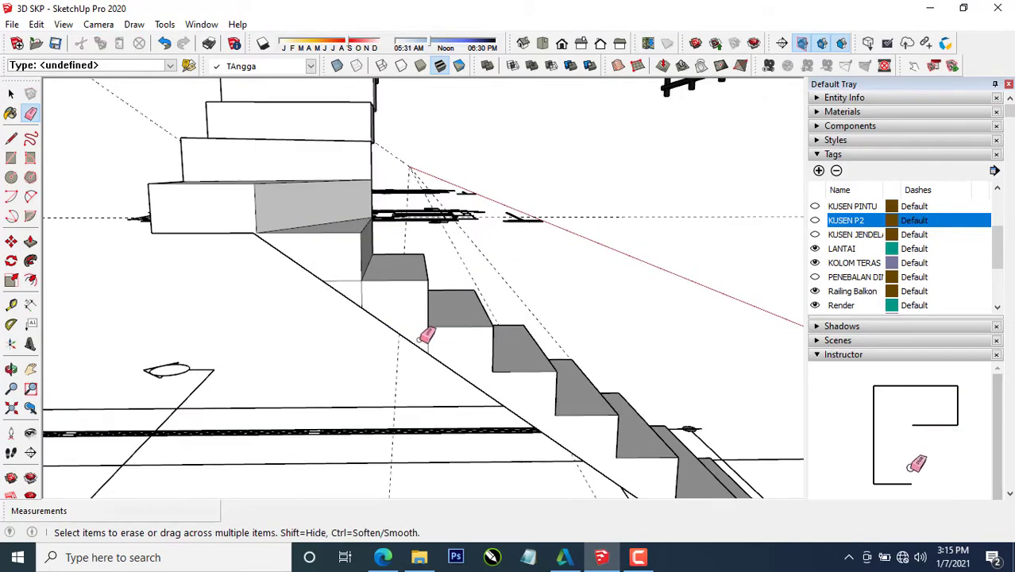
{"action": "scroll", "coordinate": [364, 287], "scroll_direction": "up", "scroll_amount": 2}
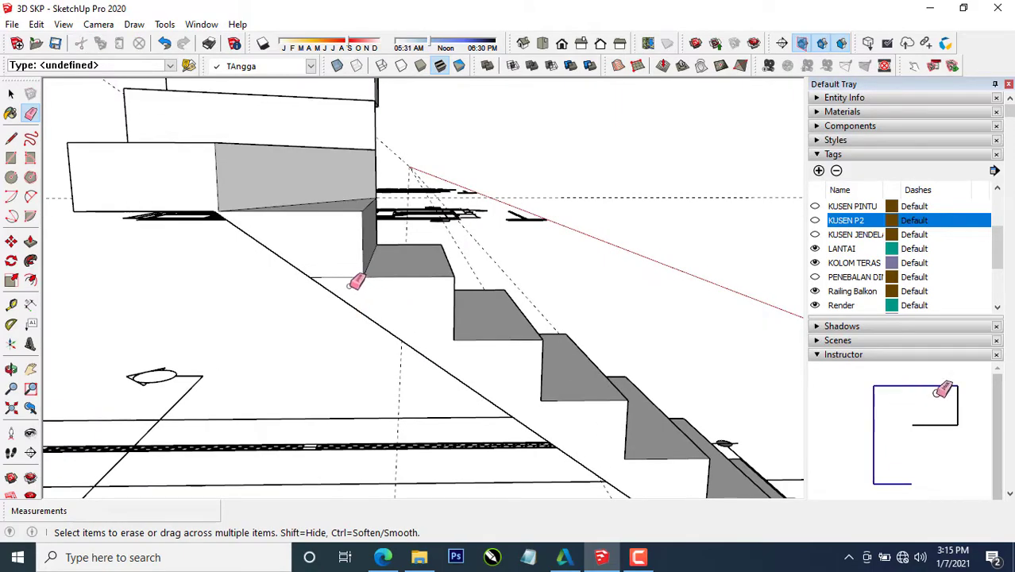
Place a sloped guide through the step corners on the side of the topmost flight, plus a parallel guide below it.
{"action": "mouse_move", "coordinate": [410, 316]}
{"action": "middle_mouse_down"}
{"action": "mouse_move", "coordinate": [298, 337]}
{"action": "mouse_move", "coordinate": [24, 322]}
{"action": "middle_mouse_up"}
{"action": "scroll", "coordinate": [315, 335], "scroll_direction": "down", "scroll_amount": 2}
{"action": "scroll", "coordinate": [218, 288], "scroll_direction": "down", "scroll_amount": 2}
{"action": "mouse_move", "coordinate": [215, 289]}
{"action": "middle_mouse_down"}
{"action": "mouse_move", "coordinate": [292, 264]}
{"action": "mouse_move", "coordinate": [230, 242]}
{"action": "mouse_move", "coordinate": [238, 281]}
{"action": "mouse_move", "coordinate": [274, 268]}
{"action": "middle_mouse_up"}
{"action": "scroll", "coordinate": [221, 238], "scroll_direction": "up", "scroll_amount": 3}
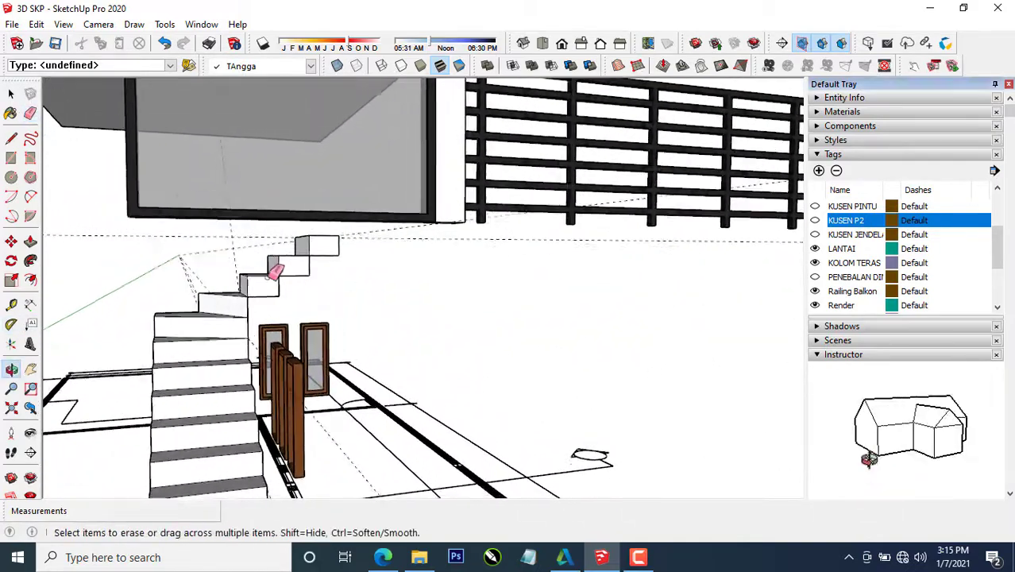
{"action": "scroll", "coordinate": [267, 313], "scroll_direction": "up", "scroll_amount": 3}
{"action": "scroll", "coordinate": [276, 316], "scroll_direction": "down", "scroll_amount": 3}
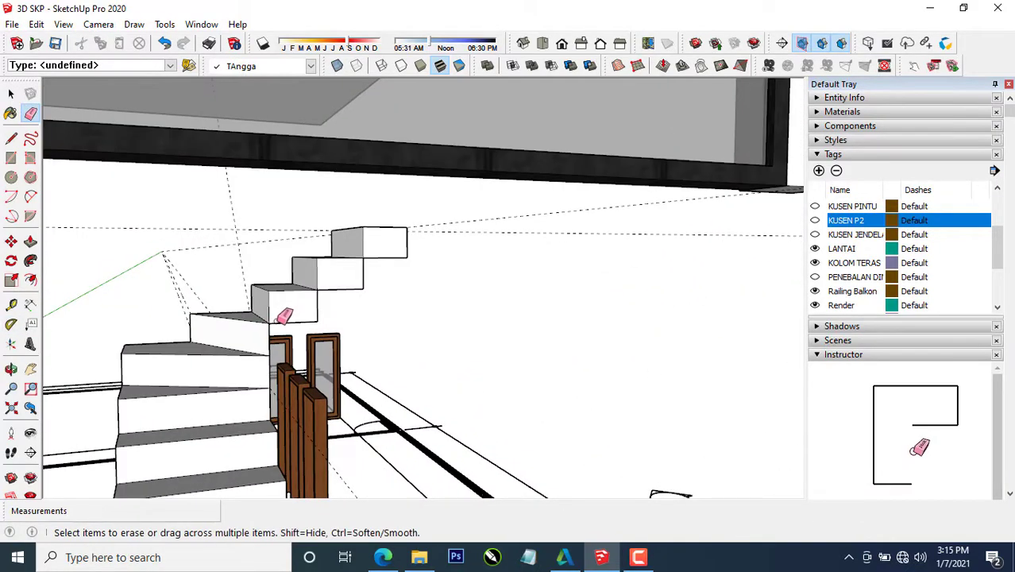
{"action": "left_click", "coordinate": [11, 304]}
{"action": "scroll", "coordinate": [278, 325], "scroll_direction": "up", "scroll_amount": 3}
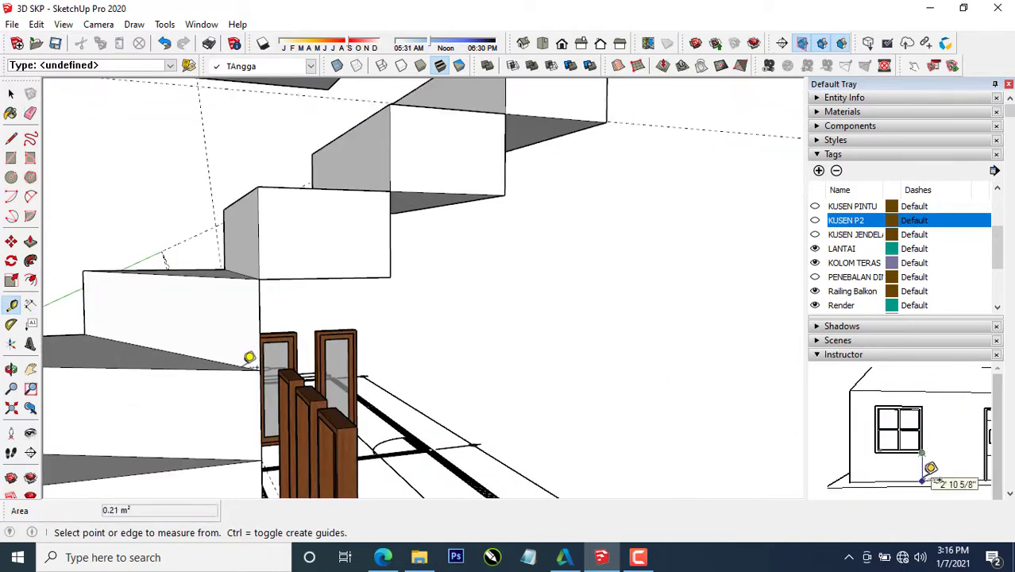
{"action": "left_click", "coordinate": [261, 275]}
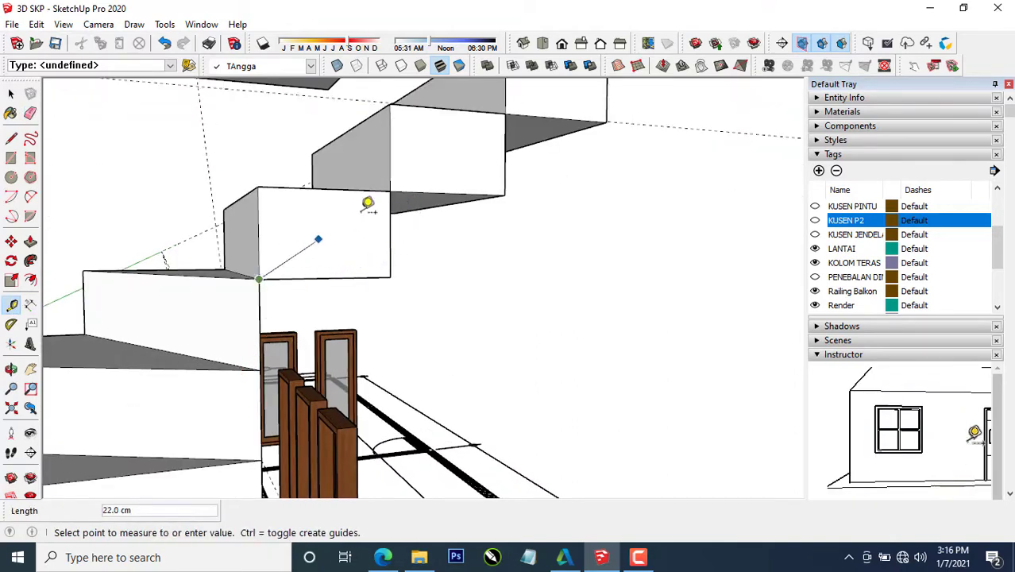
{"action": "scroll", "coordinate": [374, 203], "scroll_direction": "up", "scroll_amount": 2}
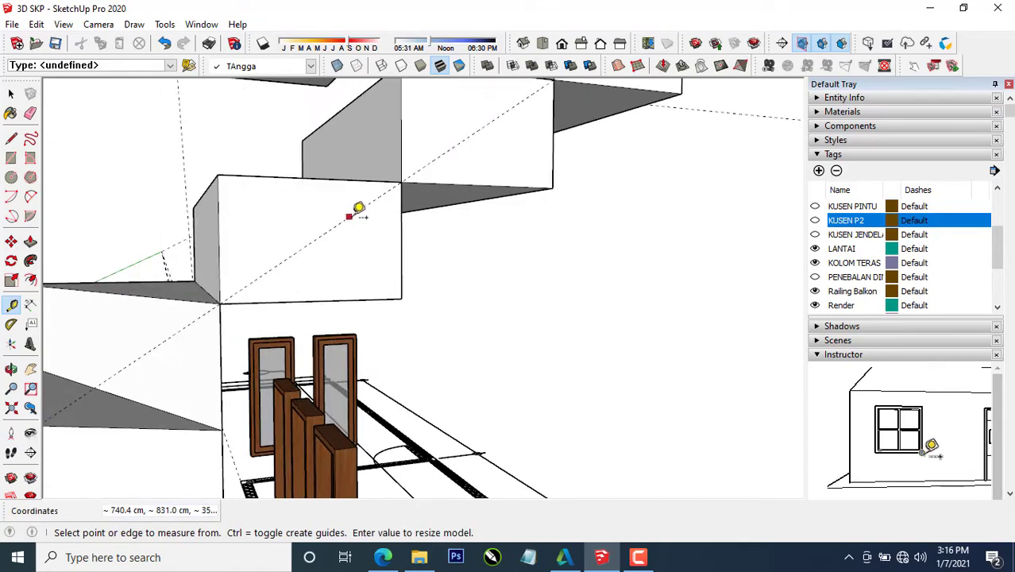
{"action": "left_click", "coordinate": [349, 216]}
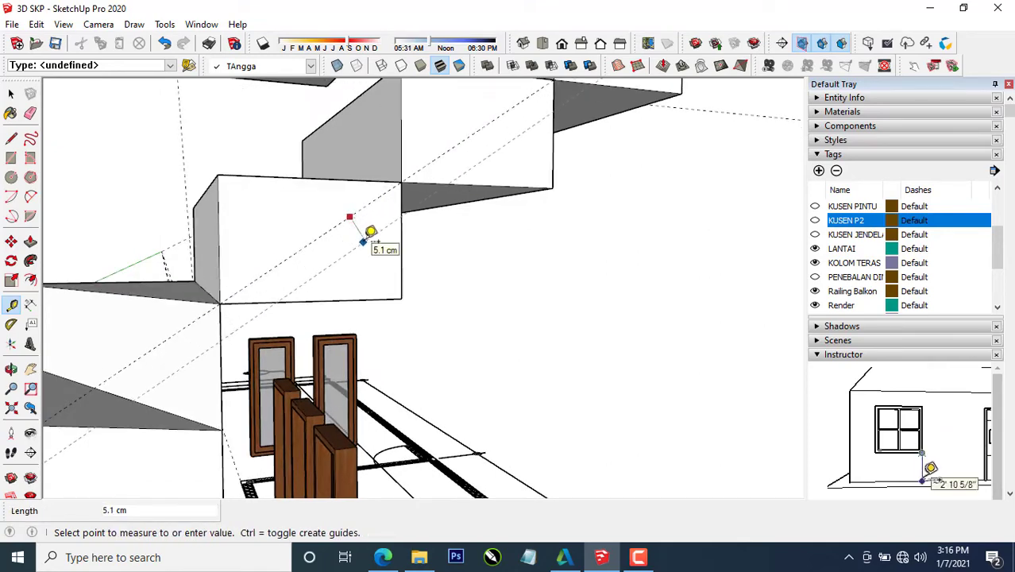
{"action": "left_click", "coordinate": [370, 231]}
{"action": "scroll", "coordinate": [351, 287], "scroll_direction": "down", "scroll_amount": 2}
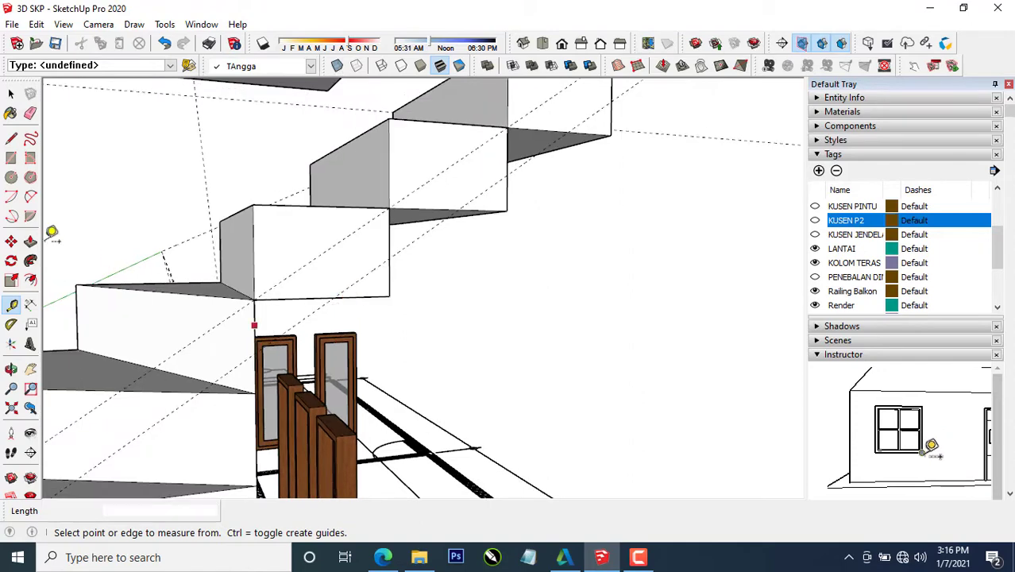
Draw a line along the lower sloped guide across the side faces of the topmost flight's step blocks.
{"action": "left_click", "coordinate": [11, 140]}
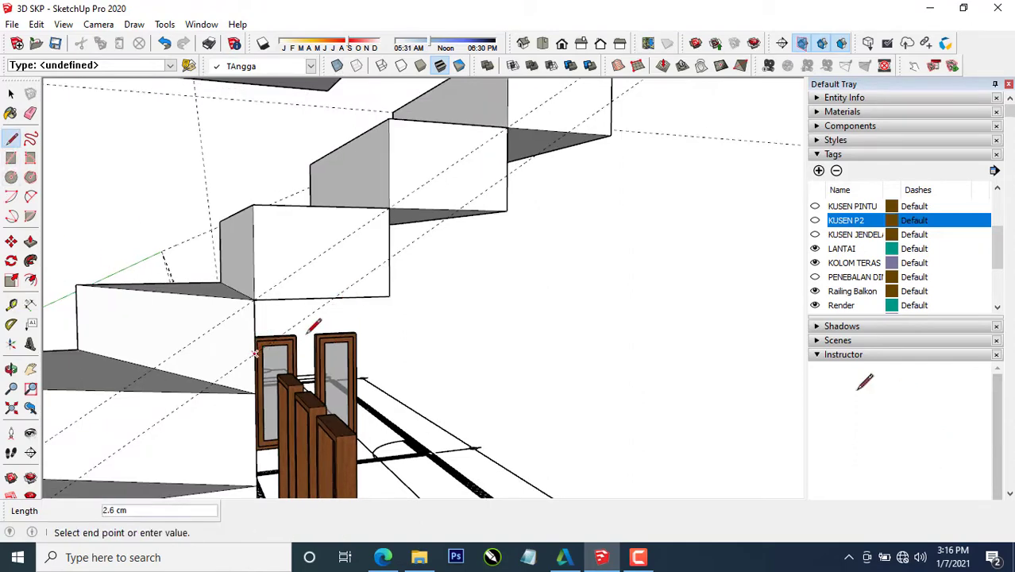
{"action": "scroll", "coordinate": [333, 325], "scroll_direction": "down", "scroll_amount": 3}
{"action": "scroll", "coordinate": [437, 255], "scroll_direction": "up", "scroll_amount": 2}
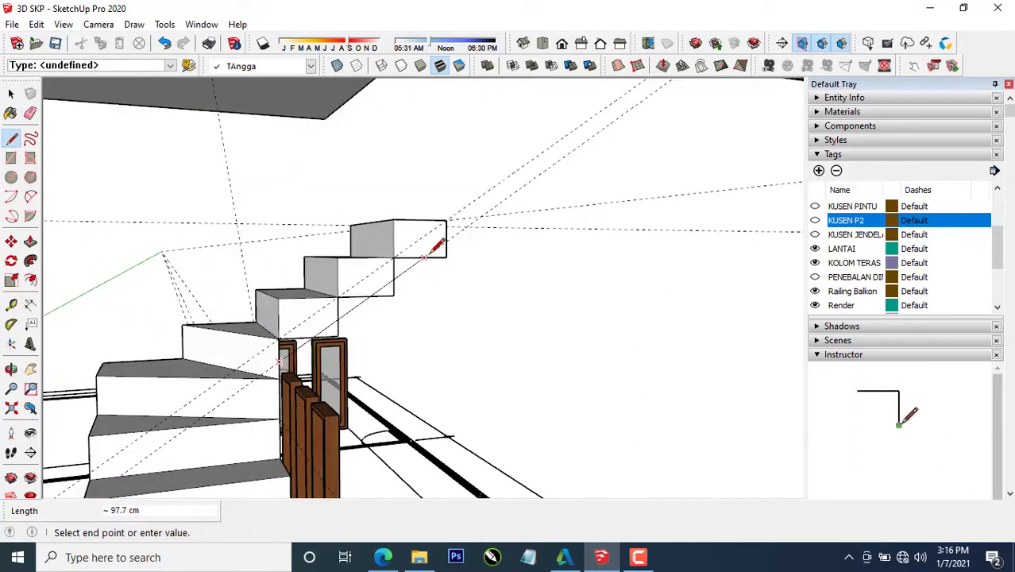
{"action": "key", "text": "space"}
Push/Pull away the parts of the topmost flight's step blocks that lie below the sloped line.
{"action": "middle_click_drag", "start_coordinate": [419, 256], "coordinate": [242, 342]}
{"action": "scroll", "coordinate": [262, 349], "scroll_direction": "up", "scroll_amount": 3}
{"action": "key", "text": "p"}
{"action": "scroll", "coordinate": [278, 340], "scroll_direction": "up", "scroll_amount": 2}
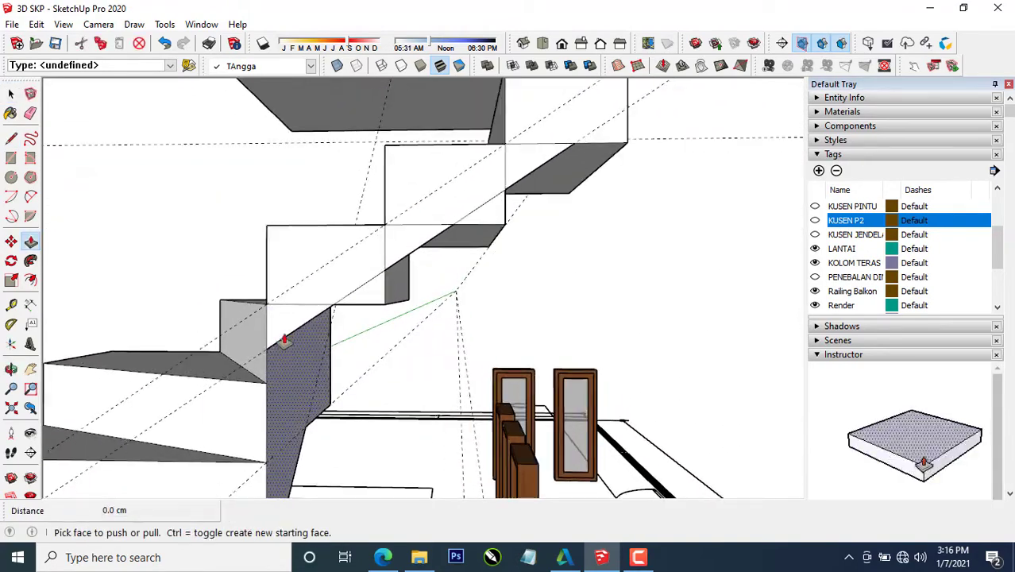
{"action": "left_click", "coordinate": [284, 334]}
{"action": "left_click", "coordinate": [285, 334]}
{"action": "middle_click_drag", "start_coordinate": [341, 361], "coordinate": [324, 342]}
{"action": "double_click", "coordinate": [359, 297]}
{"action": "double_click", "coordinate": [385, 233]}
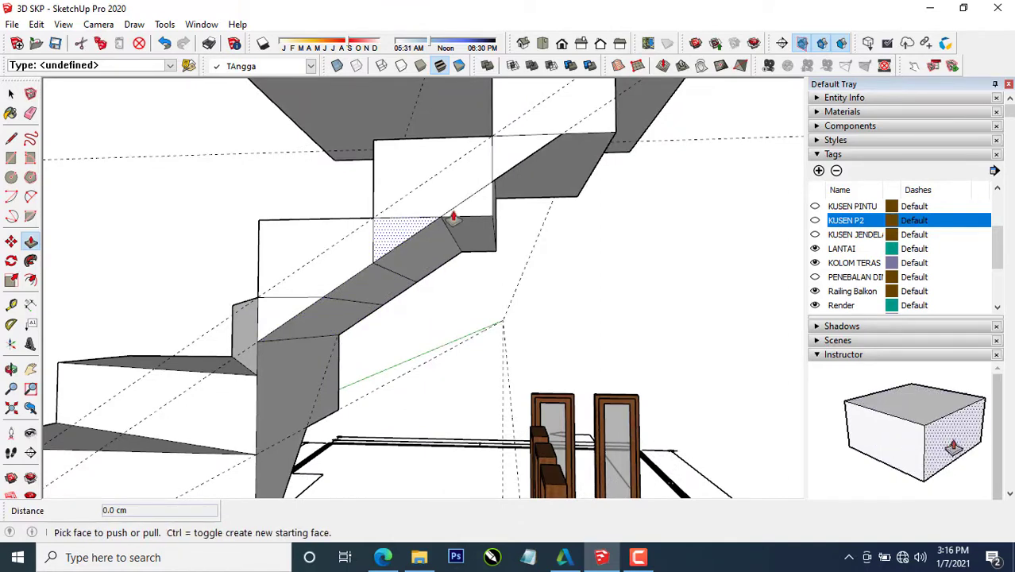
{"action": "left_click", "coordinate": [467, 214]}
{"action": "left_click", "coordinate": [466, 214]}
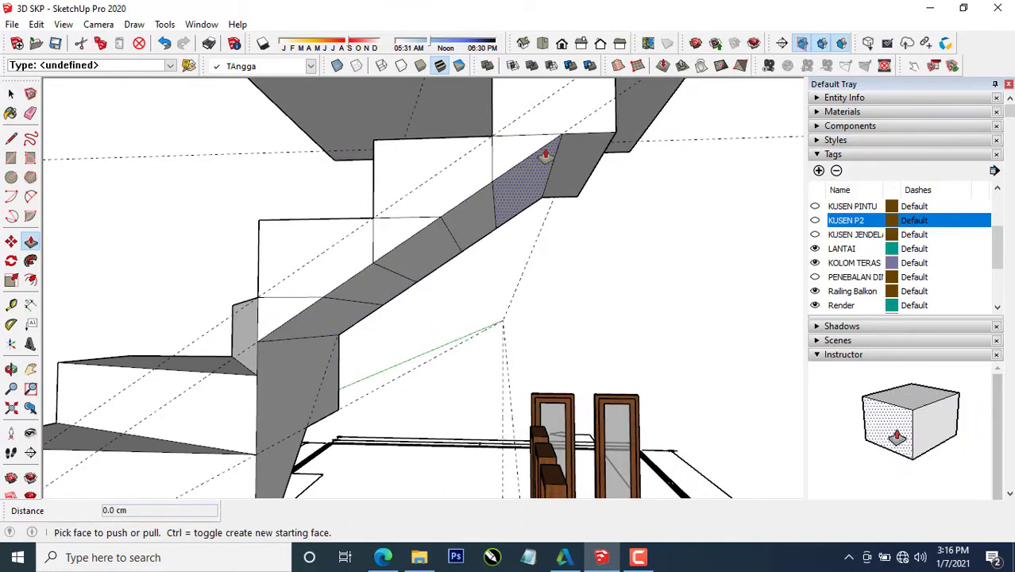
{"action": "left_click", "coordinate": [546, 155]}
{"action": "left_click", "coordinate": [604, 125]}
{"action": "key", "text": "ctrl+z"}
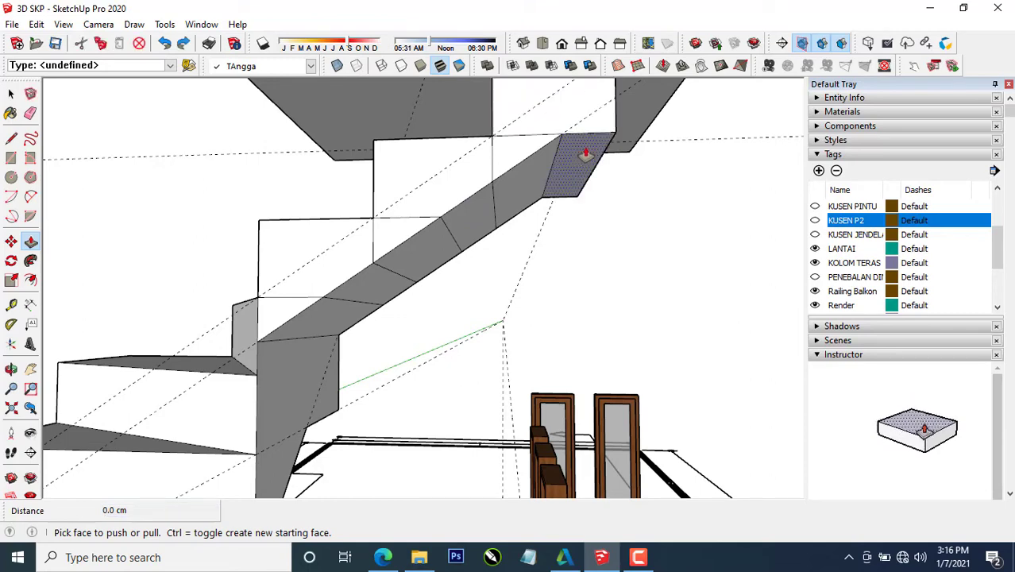
Continue the slope line across the side of the last step block and Push/Pull away the triangle below it.
{"action": "key", "text": "l"}
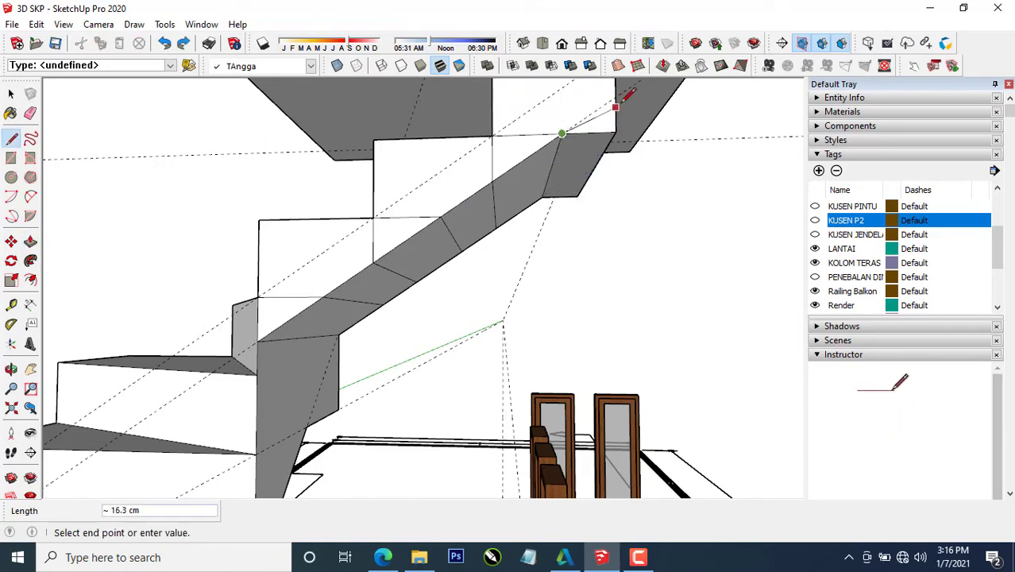
{"action": "key", "text": "space"}
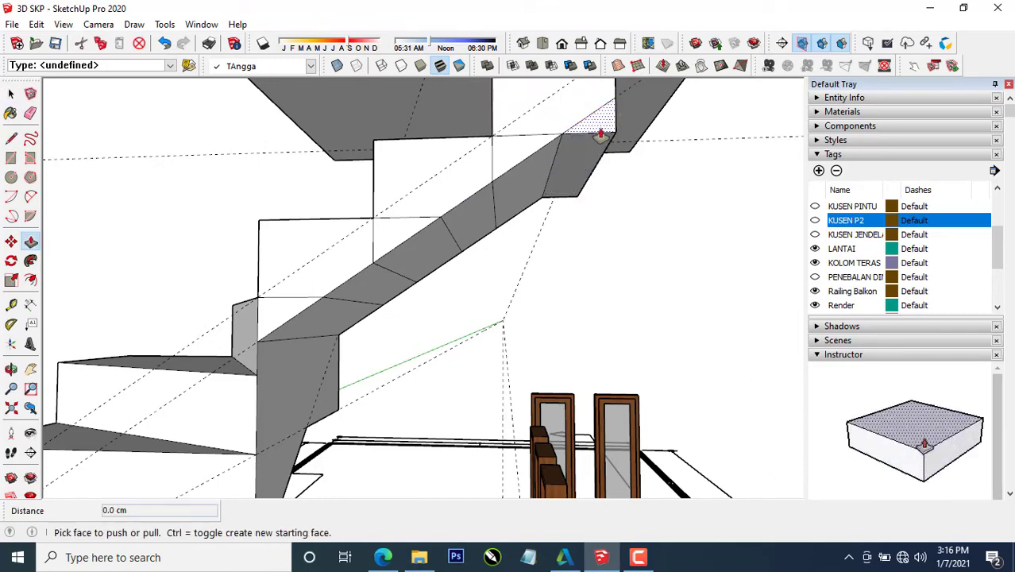
{"action": "mouse_move", "coordinate": [586, 159]}
{"action": "middle_mouse_down"}
{"action": "mouse_move", "coordinate": [420, 284]}
{"action": "mouse_move", "coordinate": [386, 215]}
{"action": "mouse_move", "coordinate": [297, 226]}
{"action": "mouse_move", "coordinate": [409, 255]}
{"action": "mouse_move", "coordinate": [452, 252]}
{"action": "mouse_move", "coordinate": [448, 229]}
{"action": "mouse_move", "coordinate": [440, 254]}
{"action": "mouse_move", "coordinate": [455, 275]}
{"action": "mouse_move", "coordinate": [464, 260]}
{"action": "mouse_move", "coordinate": [447, 260]}
{"action": "middle_mouse_up"}
{"action": "key", "text": "p"}
Erase the dividing edges on the side and sloped underside of the topmost flight, keeping the edge at the winder block.
{"action": "key", "text": "e"}
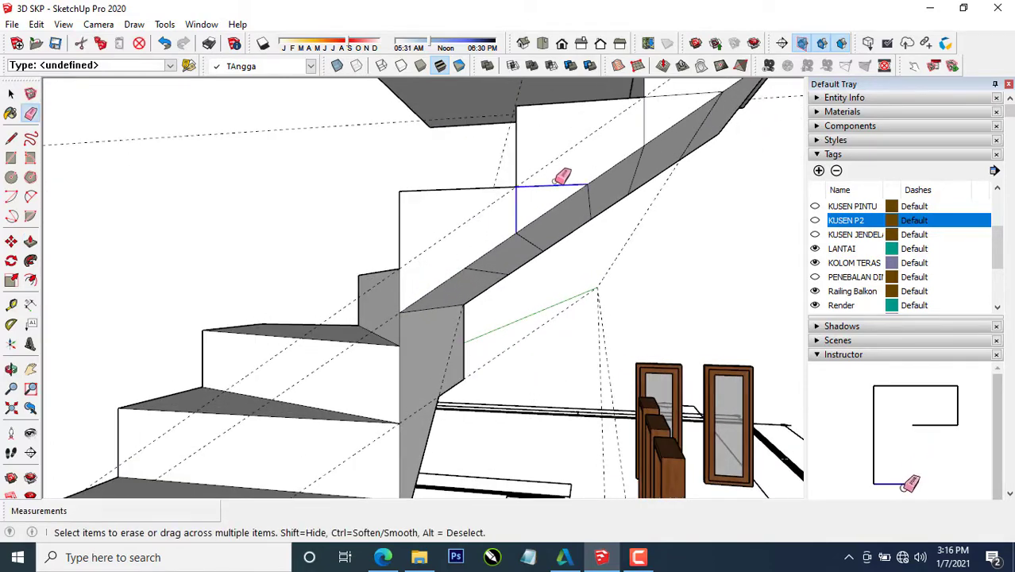
{"action": "mouse_move", "coordinate": [561, 176]}
{"action": "middle_mouse_down"}
{"action": "mouse_move", "coordinate": [560, 215]}
{"action": "mouse_move", "coordinate": [494, 288]}
{"action": "mouse_move", "coordinate": [568, 218]}
{"action": "middle_mouse_up"}
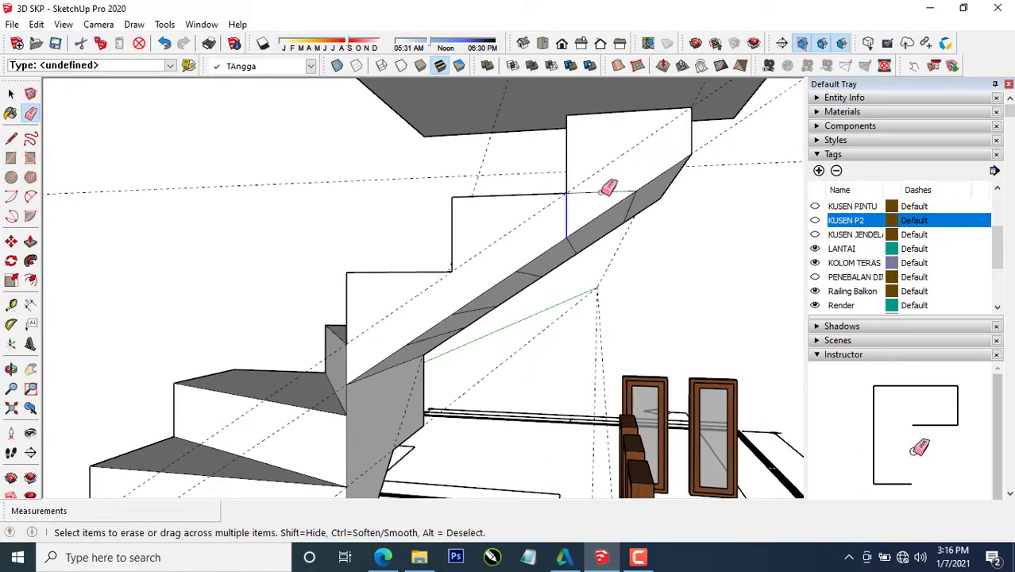
{"action": "mouse_move", "coordinate": [582, 251]}
{"action": "middle_mouse_down"}
{"action": "mouse_move", "coordinate": [532, 199]}
{"action": "mouse_move", "coordinate": [618, 166]}
{"action": "middle_mouse_up"}
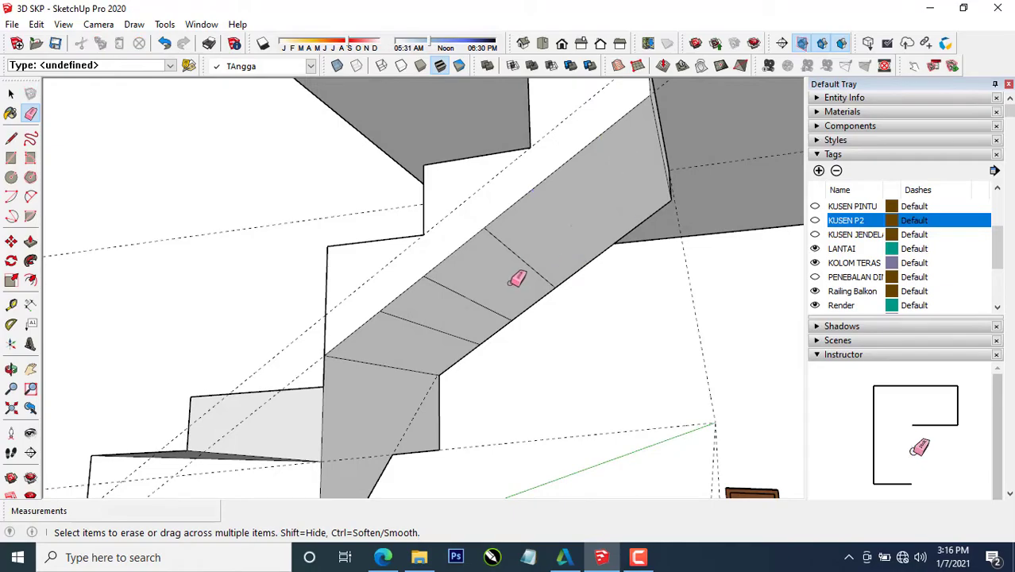
{"action": "scroll", "coordinate": [429, 349], "scroll_direction": "down", "scroll_amount": 10}
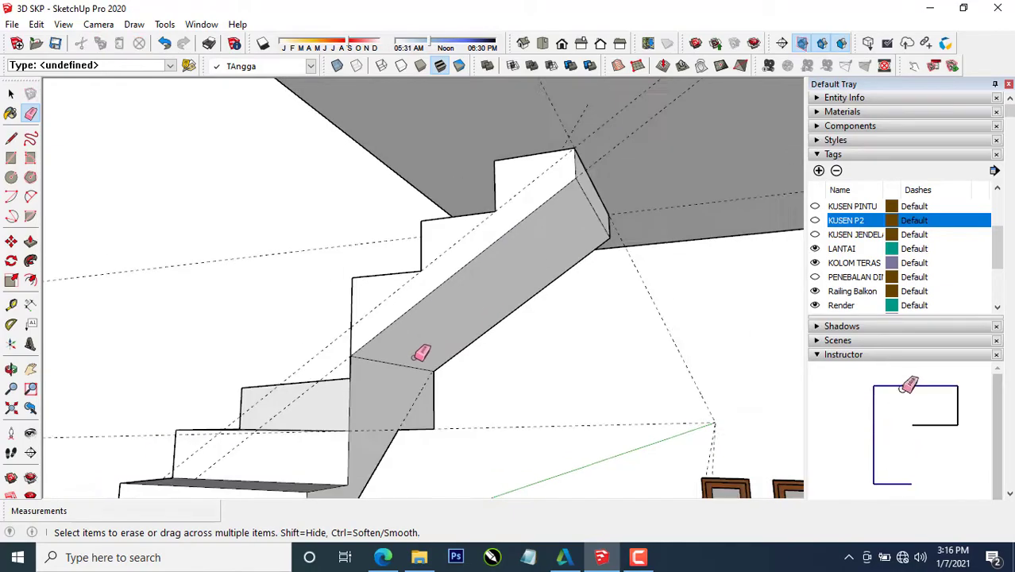
Examine the stair layout in the separate floor plan drawings next to the building model.
{"action": "mouse_move", "coordinate": [417, 342]}
{"action": "middle_mouse_down"}
{"action": "mouse_move", "coordinate": [423, 359]}
{"action": "mouse_move", "coordinate": [571, 404]}
{"action": "mouse_move", "coordinate": [478, 409]}
{"action": "mouse_move", "coordinate": [428, 359]}
{"action": "mouse_move", "coordinate": [205, 365]}
{"action": "mouse_move", "coordinate": [114, 346]}
{"action": "mouse_move", "coordinate": [485, 358]}
{"action": "mouse_move", "coordinate": [476, 362]}
{"action": "mouse_move", "coordinate": [425, 364]}
{"action": "mouse_move", "coordinate": [399, 324]}
{"action": "mouse_move", "coordinate": [472, 261]}
{"action": "mouse_move", "coordinate": [394, 308]}
{"action": "mouse_move", "coordinate": [537, 336]}
{"action": "mouse_move", "coordinate": [639, 340]}
{"action": "mouse_move", "coordinate": [605, 366]}
{"action": "mouse_move", "coordinate": [641, 347]}
{"action": "mouse_move", "coordinate": [468, 367]}
{"action": "mouse_move", "coordinate": [433, 397]}
{"action": "mouse_move", "coordinate": [312, 387]}
{"action": "mouse_move", "coordinate": [182, 332]}
{"action": "middle_mouse_up"}
{"action": "key", "text": "space"}
{"action": "scroll", "coordinate": [481, 373], "scroll_direction": "down", "scroll_amount": 5}
{"action": "scroll", "coordinate": [367, 385], "scroll_direction": "down", "scroll_amount": 4}
{"action": "scroll", "coordinate": [313, 388], "scroll_direction": "down", "scroll_amount": 2}
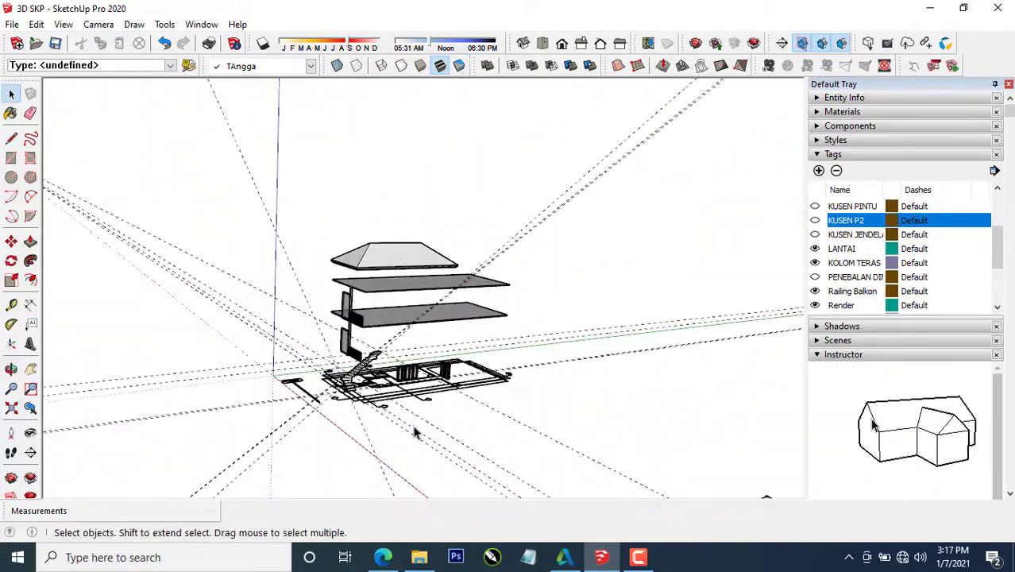
{"action": "scroll", "coordinate": [366, 371], "scroll_direction": "down", "scroll_amount": 2}
{"action": "middle_click_drag", "start_coordinate": [366, 368], "coordinate": [321, 278], "text": "shift"}
{"action": "middle_click_drag", "start_coordinate": [322, 278], "coordinate": [519, 460]}
{"action": "scroll", "coordinate": [506, 354], "scroll_direction": "down", "scroll_amount": 5}
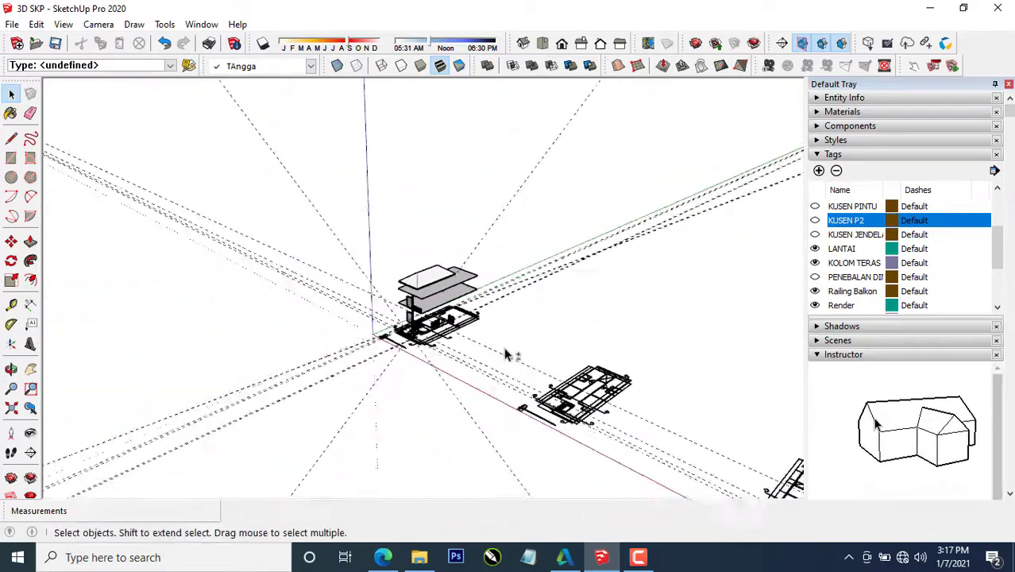
{"action": "middle_click_drag", "start_coordinate": [456, 331], "coordinate": [295, 252], "text": "shift"}
{"action": "scroll", "coordinate": [510, 403], "scroll_direction": "up", "scroll_amount": 10}
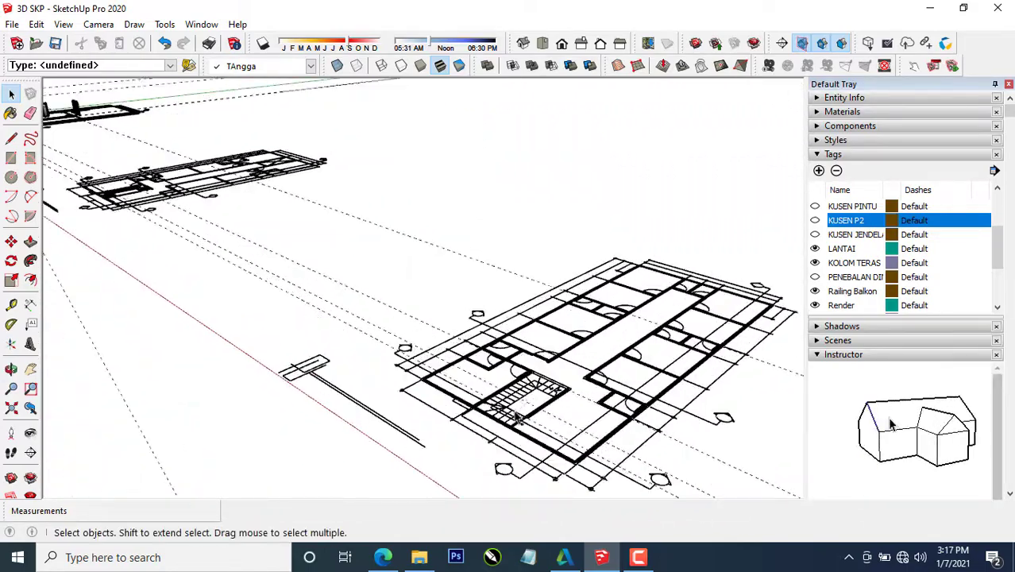
{"action": "scroll", "coordinate": [509, 429], "scroll_direction": "up", "scroll_amount": 2}
{"action": "middle_click_drag", "start_coordinate": [508, 429], "coordinate": [513, 484]}
{"action": "scroll", "coordinate": [501, 439], "scroll_direction": "down", "scroll_amount": 4}
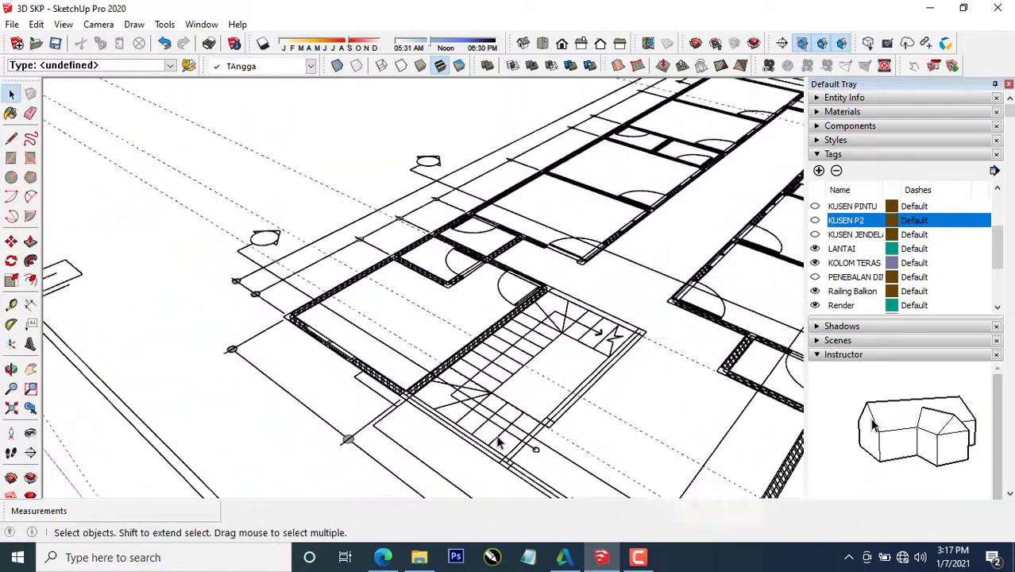
{"action": "scroll", "coordinate": [500, 414], "scroll_direction": "down", "scroll_amount": 5}
{"action": "middle_click_drag", "start_coordinate": [231, 254], "coordinate": [378, 354], "text": "shift"}
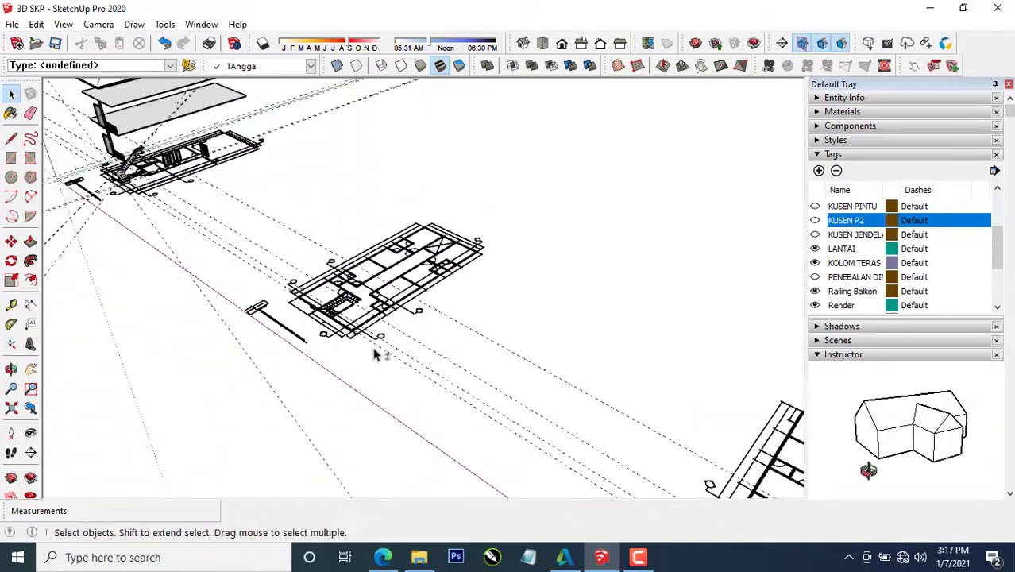
Measure the vertical distance between the two upper floor slabs.
{"action": "middle_click_drag", "start_coordinate": [115, 220], "coordinate": [266, 268], "text": "shift"}
{"action": "scroll", "coordinate": [256, 193], "scroll_direction": "up", "scroll_amount": 6}
{"action": "scroll", "coordinate": [266, 270], "scroll_direction": "up", "scroll_amount": 1}
{"action": "scroll", "coordinate": [290, 195], "scroll_direction": "up", "scroll_amount": 2}
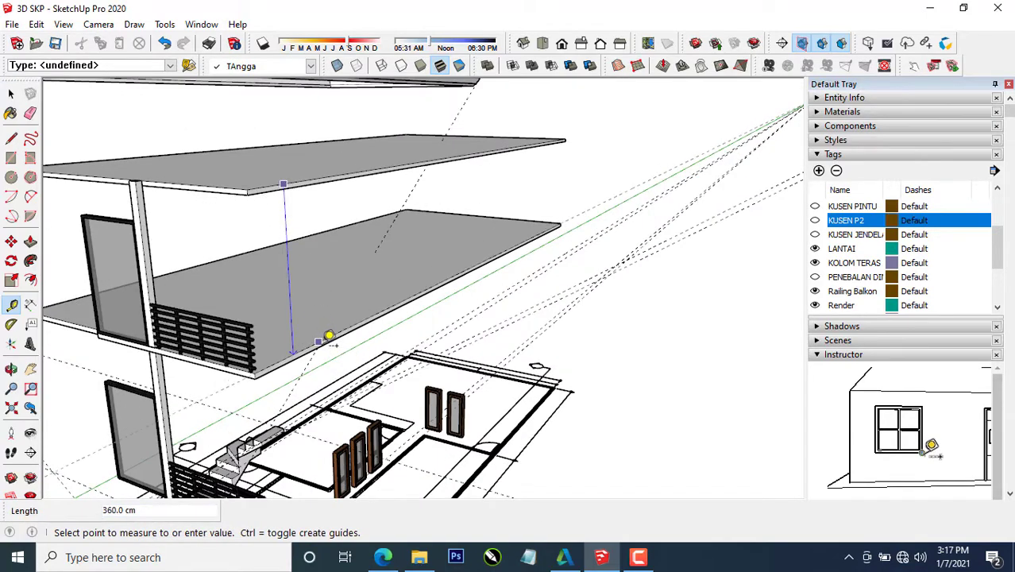
{"action": "scroll", "coordinate": [329, 336], "scroll_direction": "down", "scroll_amount": 6}
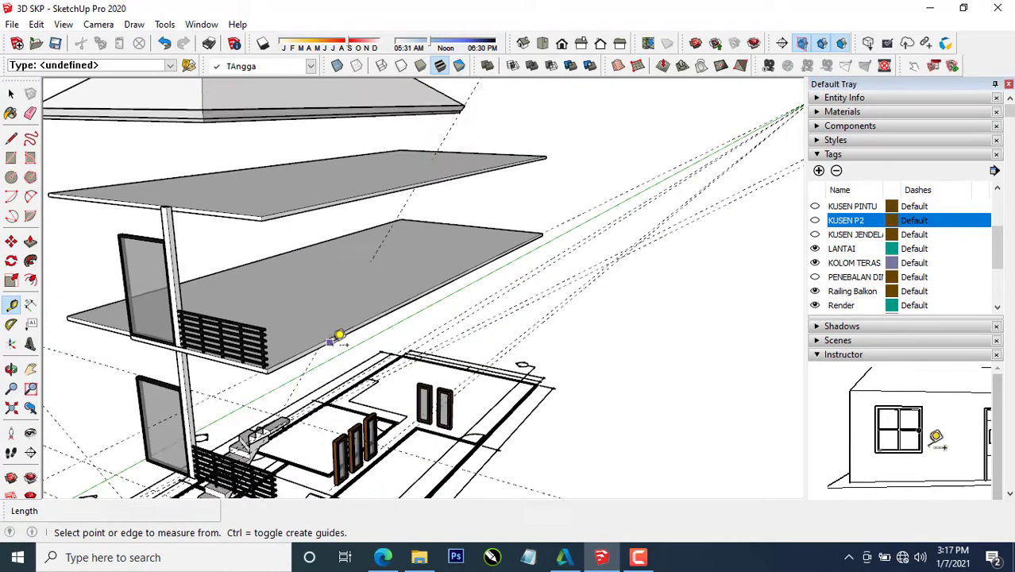
Erase the stray guide lines crossing the upper stair flight.
{"action": "mouse_move", "coordinate": [335, 334]}
{"action": "middle_mouse_down"}
{"action": "mouse_move", "coordinate": [288, 386]}
{"action": "mouse_move", "coordinate": [295, 401]}
{"action": "mouse_move", "coordinate": [385, 414]}
{"action": "mouse_move", "coordinate": [503, 376]}
{"action": "middle_mouse_up"}
{"action": "scroll", "coordinate": [296, 401], "scroll_direction": "up", "scroll_amount": 4}
{"action": "middle_click_drag", "start_coordinate": [376, 410], "coordinate": [508, 408]}
{"action": "middle_click_drag", "start_coordinate": [409, 417], "coordinate": [556, 401]}
{"action": "mouse_move", "coordinate": [383, 365]}
{"action": "middle_mouse_down"}
{"action": "mouse_move", "coordinate": [407, 426]}
{"action": "mouse_move", "coordinate": [430, 442]}
{"action": "mouse_move", "coordinate": [194, 374]}
{"action": "mouse_move", "coordinate": [267, 420]}
{"action": "mouse_move", "coordinate": [463, 419]}
{"action": "mouse_move", "coordinate": [460, 408]}
{"action": "middle_mouse_up"}
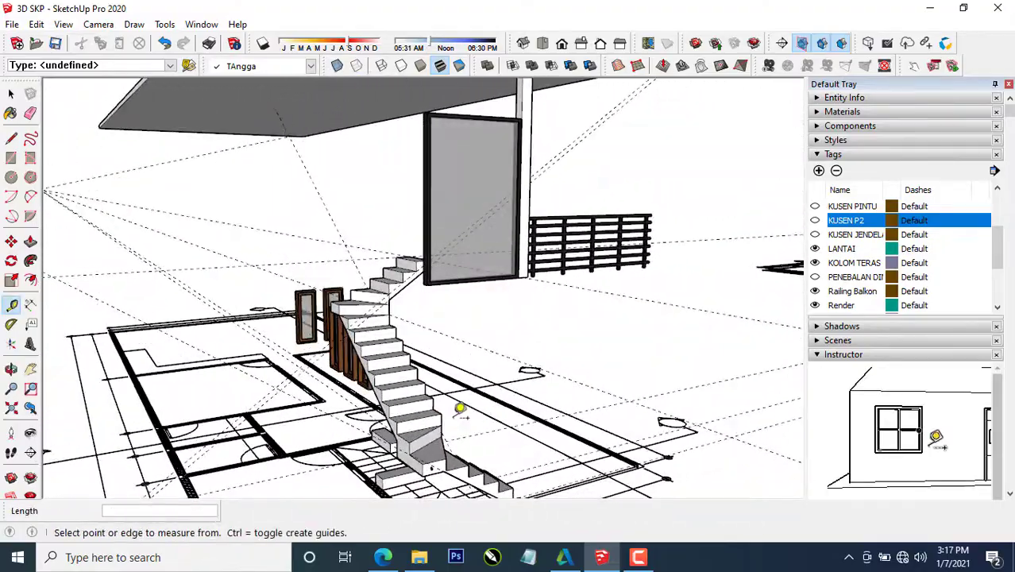
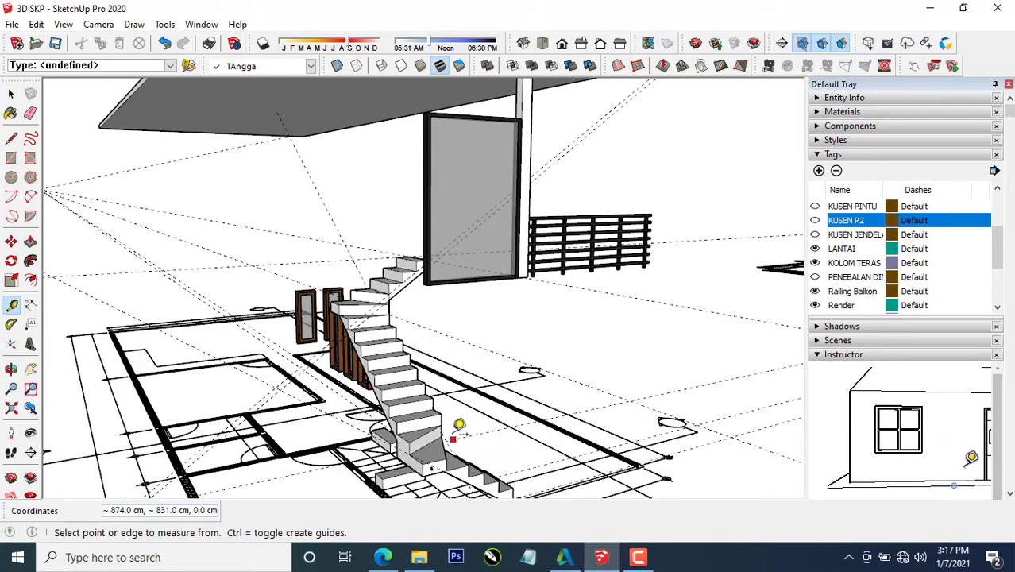
{"action": "middle_click_drag", "start_coordinate": [414, 413], "coordinate": [592, 401]}
{"action": "scroll", "coordinate": [329, 319], "scroll_direction": "up", "scroll_amount": 2}
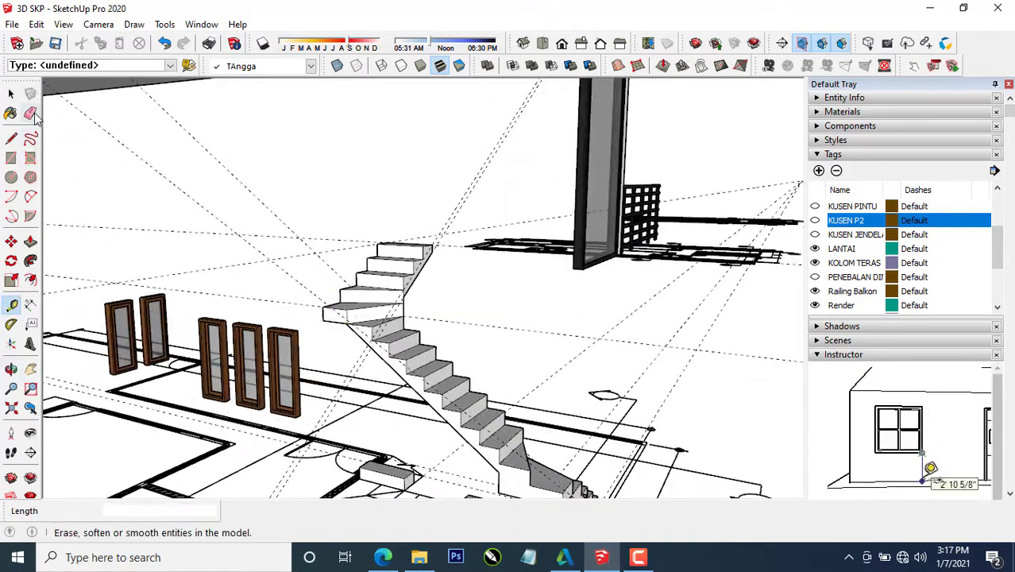
{"action": "left_click", "coordinate": [31, 114]}
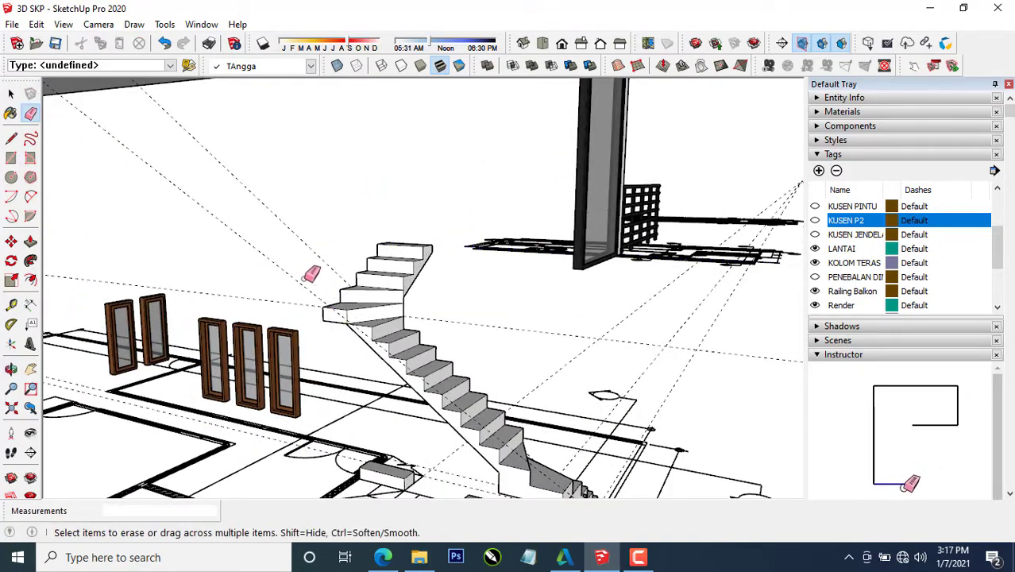
Unhide the last hidden floor slab above the staircase.
{"action": "left_click", "coordinate": [36, 25]}
{"action": "mouse_move", "coordinate": [127, 251]}
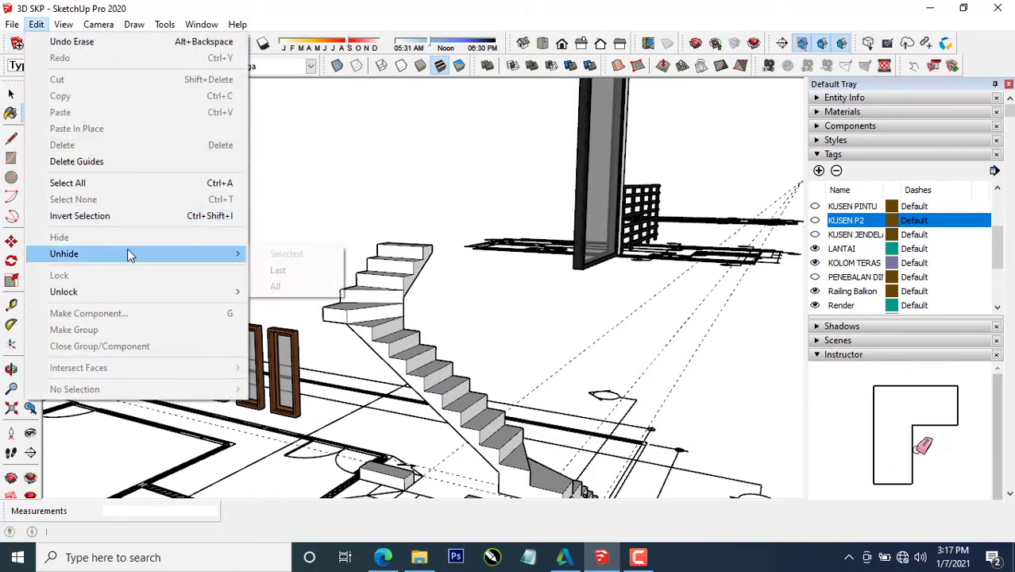
{"action": "left_click", "coordinate": [276, 269]}
{"action": "mouse_move", "coordinate": [419, 311]}
{"action": "middle_mouse_down"}
{"action": "mouse_move", "coordinate": [329, 319]}
{"action": "mouse_move", "coordinate": [329, 288]}
{"action": "mouse_move", "coordinate": [469, 311]}
{"action": "mouse_move", "coordinate": [465, 347]}
{"action": "mouse_move", "coordinate": [381, 370]}
{"action": "mouse_move", "coordinate": [377, 405]}
{"action": "mouse_move", "coordinate": [412, 313]}
{"action": "middle_mouse_up"}
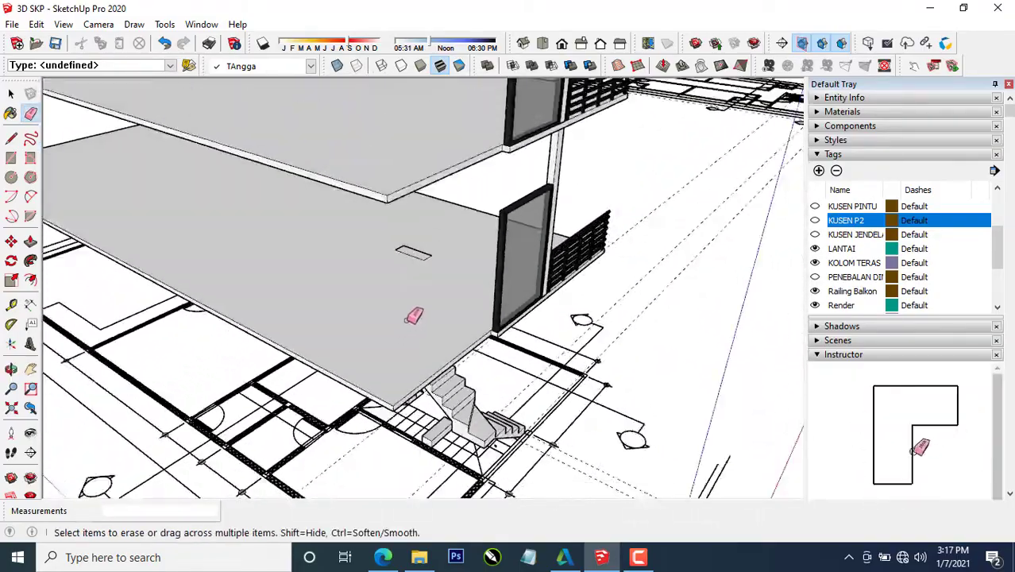
Add two crossing guides on the slab surface along the outer edges of the top step that shows through.
{"action": "key", "text": "space"}
{"action": "key", "text": "t"}
{"action": "scroll", "coordinate": [421, 265], "scroll_direction": "up", "scroll_amount": 3}
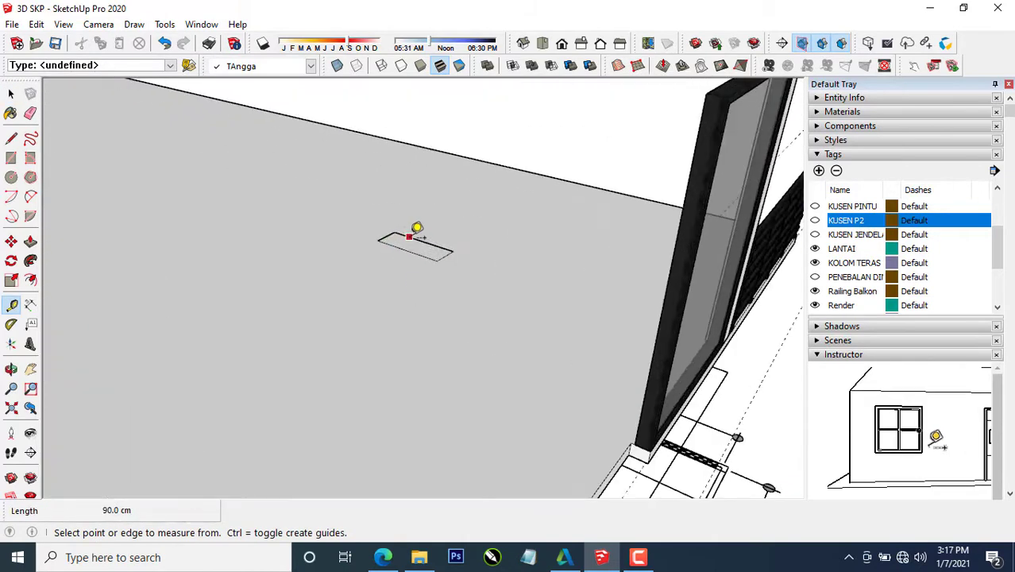
{"action": "left_click", "coordinate": [438, 247]}
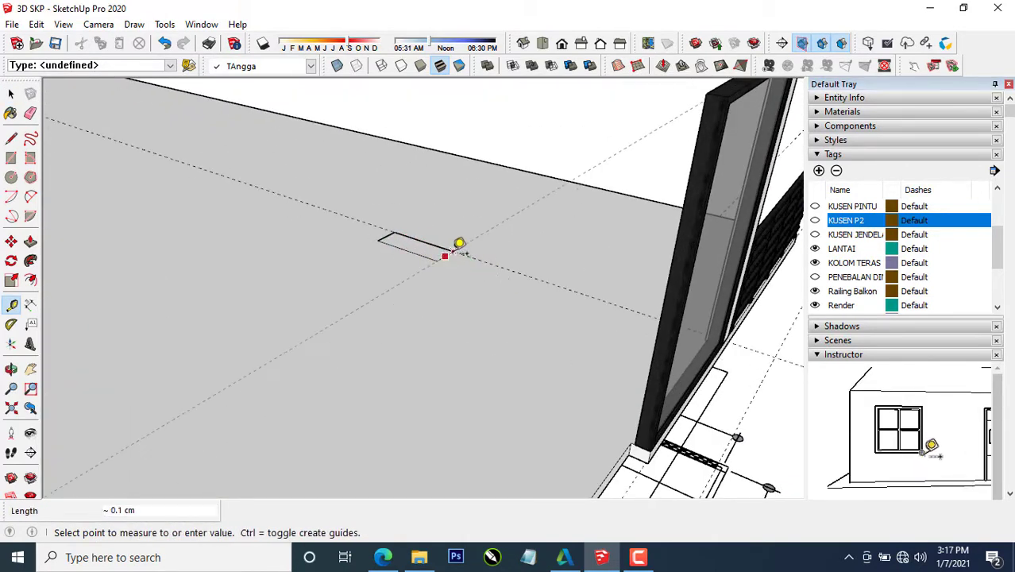
{"action": "scroll", "coordinate": [445, 254], "scroll_direction": "down", "scroll_amount": 3}
{"action": "middle_click_drag", "start_coordinate": [417, 271], "coordinate": [338, 179]}
{"action": "scroll", "coordinate": [366, 275], "scroll_direction": "down", "scroll_amount": 4}
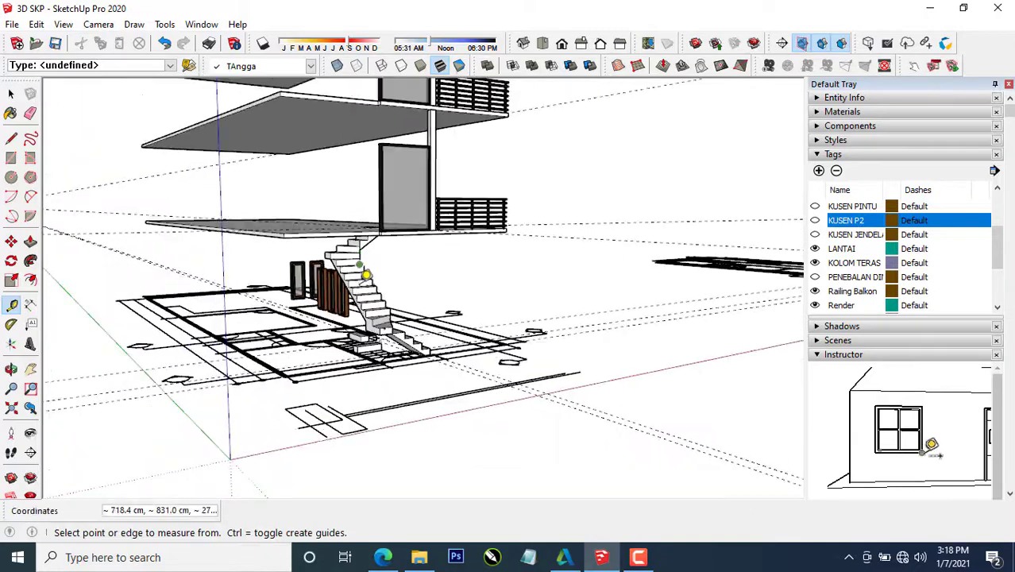
Make the DINDING LT 1 tag visible to show the ground-floor walls beneath the slab.
{"action": "middle_click_drag", "start_coordinate": [365, 275], "coordinate": [340, 233]}
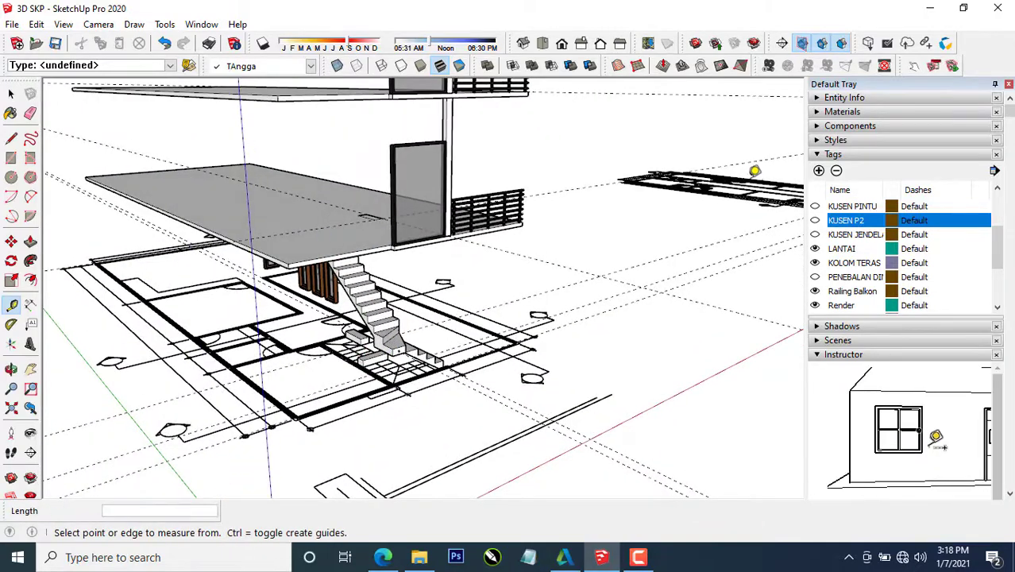
{"action": "scroll", "coordinate": [822, 249], "scroll_direction": "up", "scroll_amount": 1}
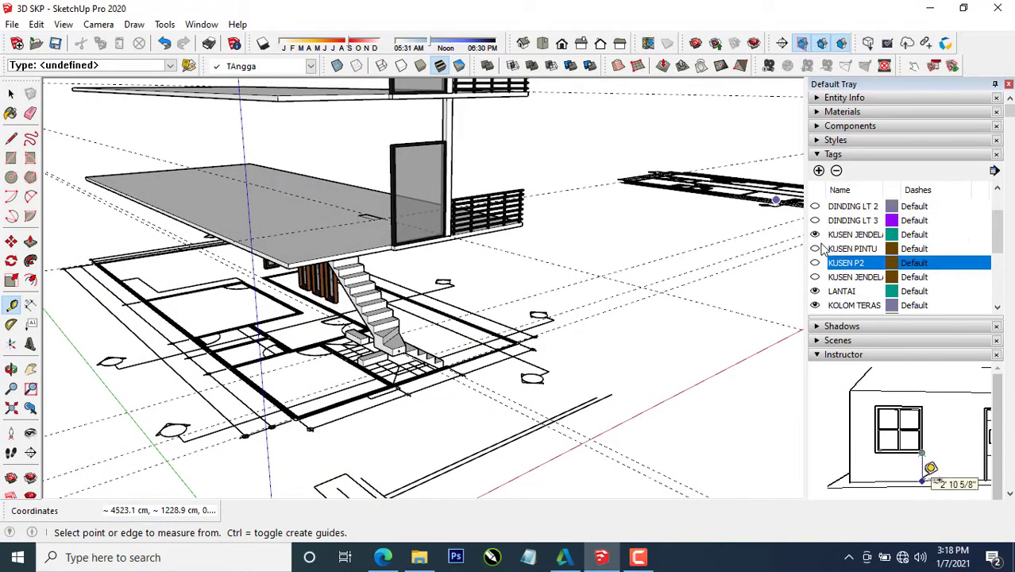
{"action": "scroll", "coordinate": [831, 248], "scroll_direction": "up", "scroll_amount": 1}
{"action": "left_click", "coordinate": [814, 235]}
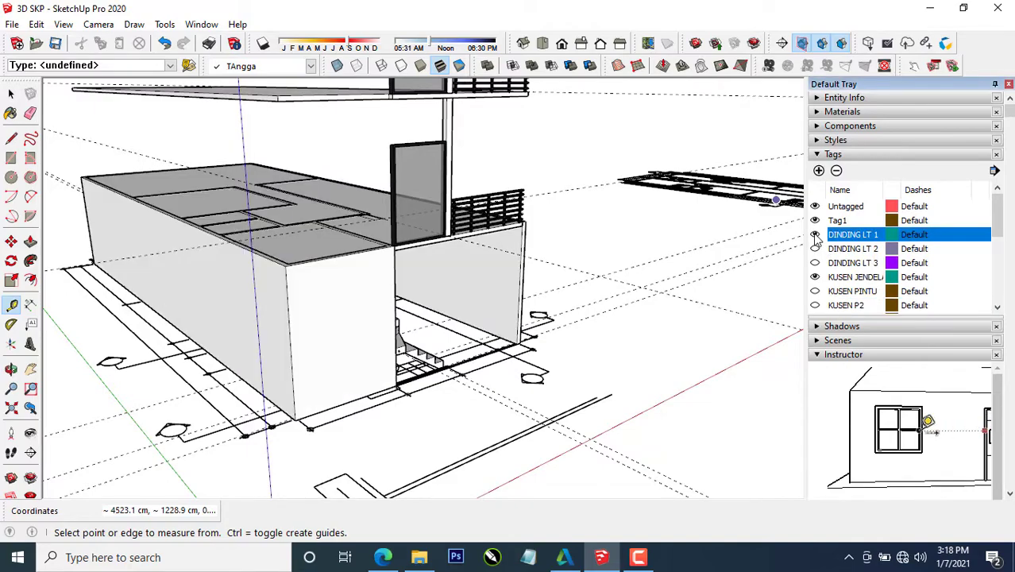
{"action": "scroll", "coordinate": [346, 260], "scroll_direction": "up", "scroll_amount": 4}
{"action": "key", "text": "t"}
{"action": "scroll", "coordinate": [378, 236], "scroll_direction": "up", "scroll_amount": 6}
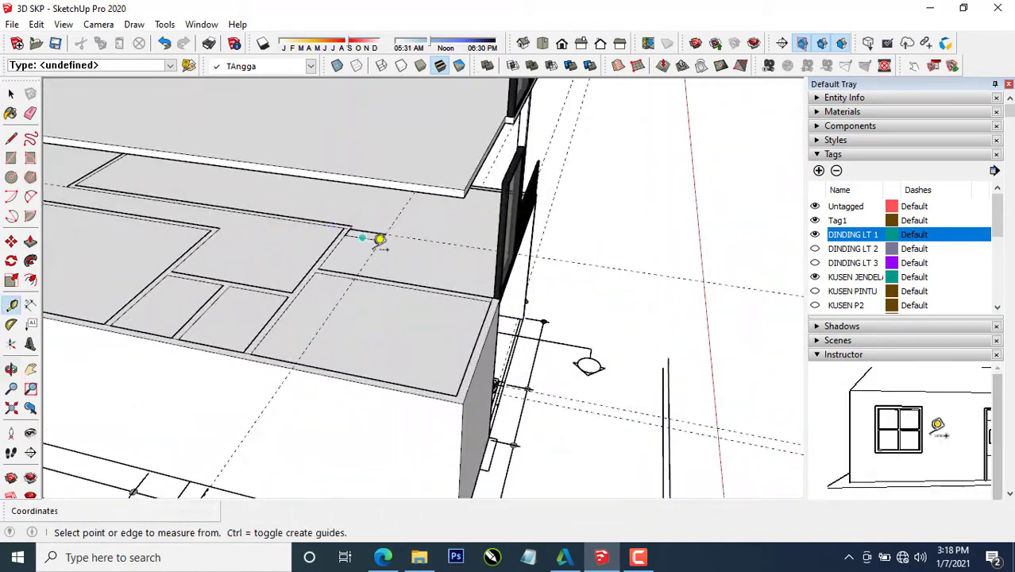
Select the entire staircase and make it a group.
{"action": "key", "text": "space"}
{"action": "middle_click_drag", "start_coordinate": [397, 266], "coordinate": [162, 186]}
{"action": "scroll", "coordinate": [378, 319], "scroll_direction": "down", "scroll_amount": 4}
{"action": "middle_click_drag", "start_coordinate": [378, 319], "coordinate": [350, 359]}
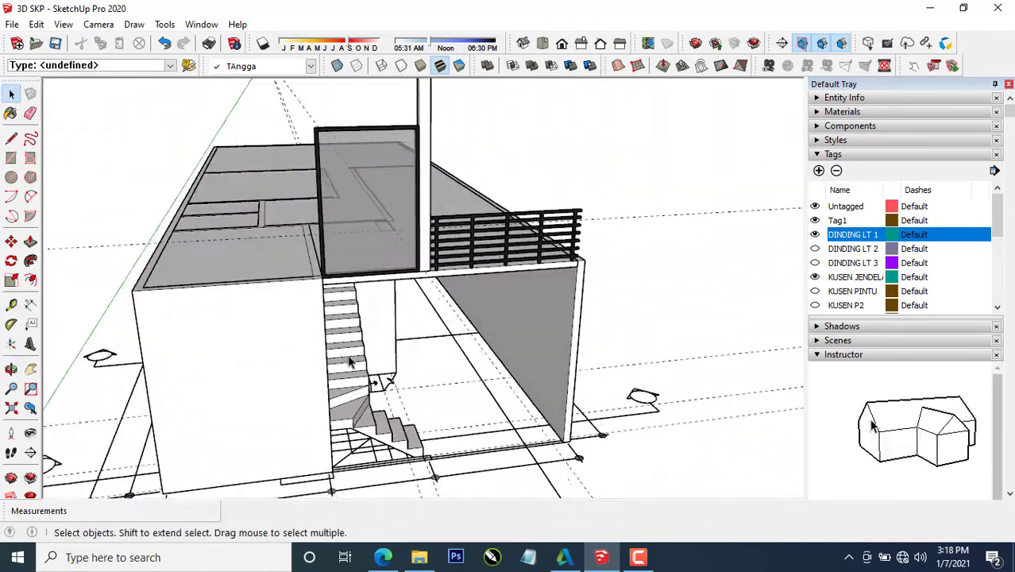
{"action": "scroll", "coordinate": [351, 361], "scroll_direction": "up", "scroll_amount": 2}
{"action": "left_click", "coordinate": [353, 346]}
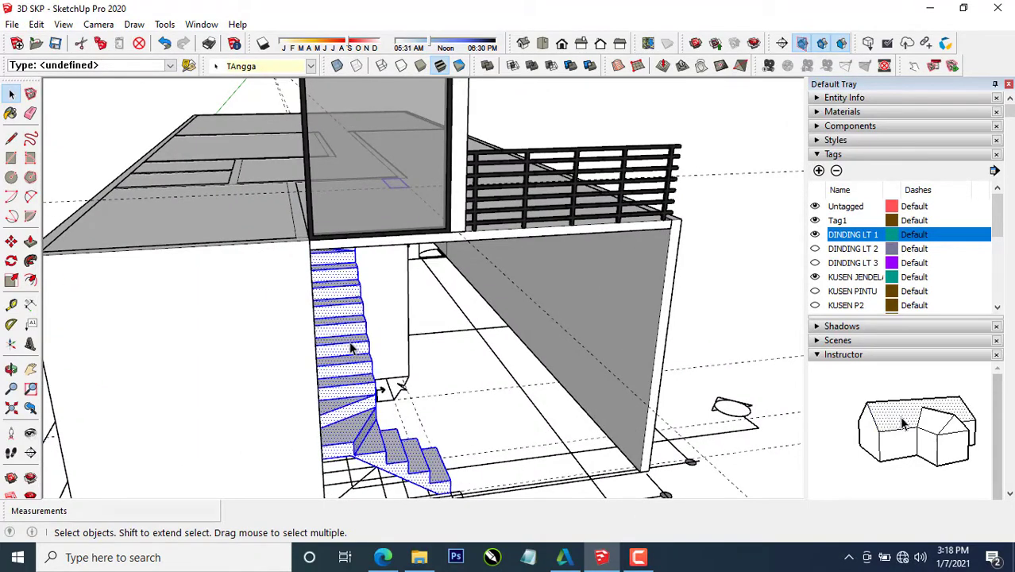
{"action": "right_click", "coordinate": [351, 325]}
{"action": "left_click", "coordinate": [384, 250]}
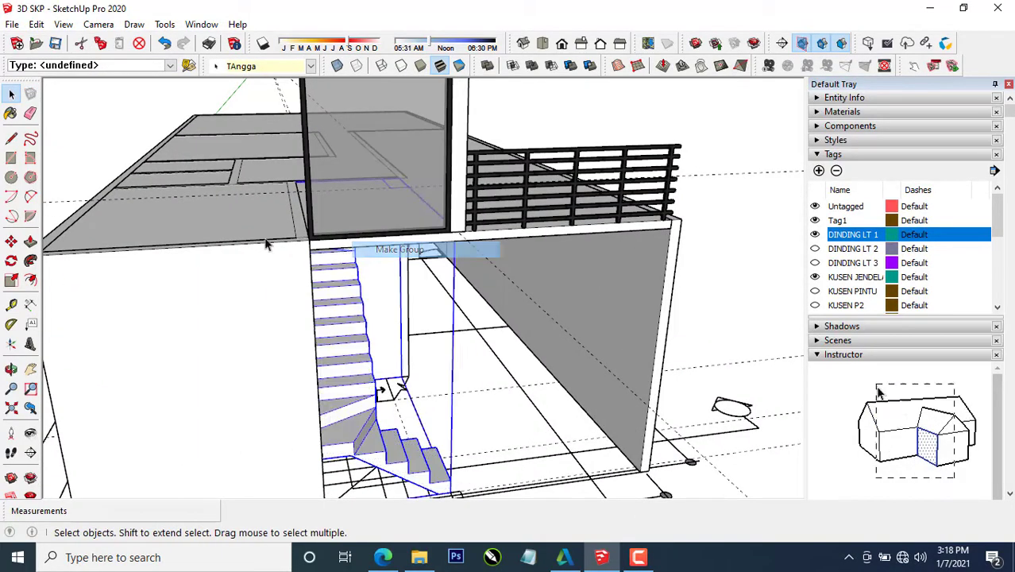
Draw a stairwell rectangle in the slab group from the guide intersection to the stair walls, and Push/Pull it 12 cm down through the slab.
{"action": "middle_click_drag", "start_coordinate": [384, 250], "coordinate": [407, 284]}
{"action": "scroll", "coordinate": [403, 250], "scroll_direction": "up", "scroll_amount": 5}
{"action": "middle_click_drag", "start_coordinate": [350, 226], "coordinate": [350, 256]}
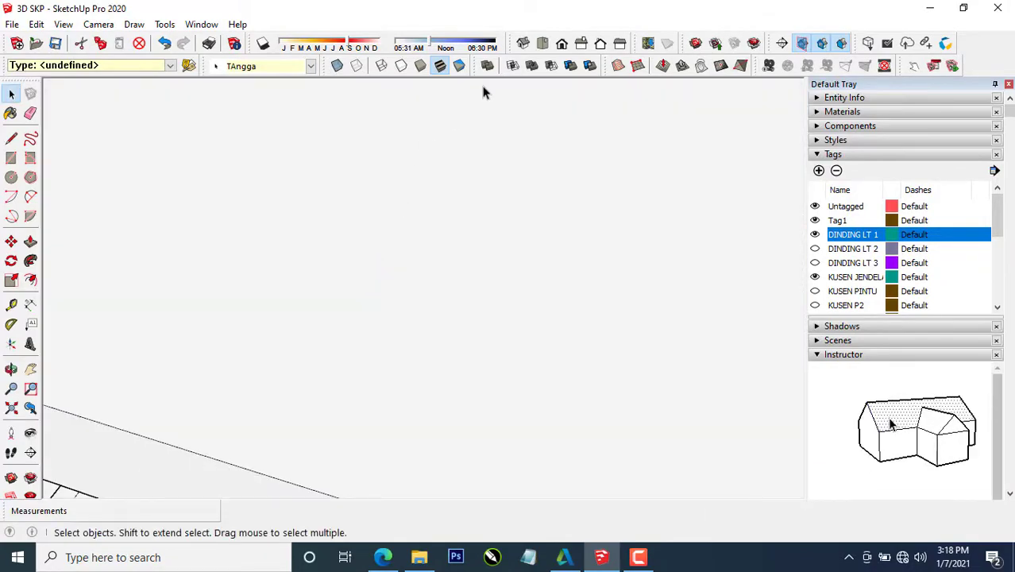
{"action": "left_click", "coordinate": [521, 49]}
{"action": "scroll", "coordinate": [451, 195], "scroll_direction": "up", "scroll_amount": 5}
{"action": "middle_click_drag", "start_coordinate": [451, 196], "coordinate": [49, 389]}
{"action": "scroll", "coordinate": [369, 253], "scroll_direction": "up", "scroll_amount": 2}
{"action": "middle_click_drag", "start_coordinate": [371, 255], "coordinate": [354, 305]}
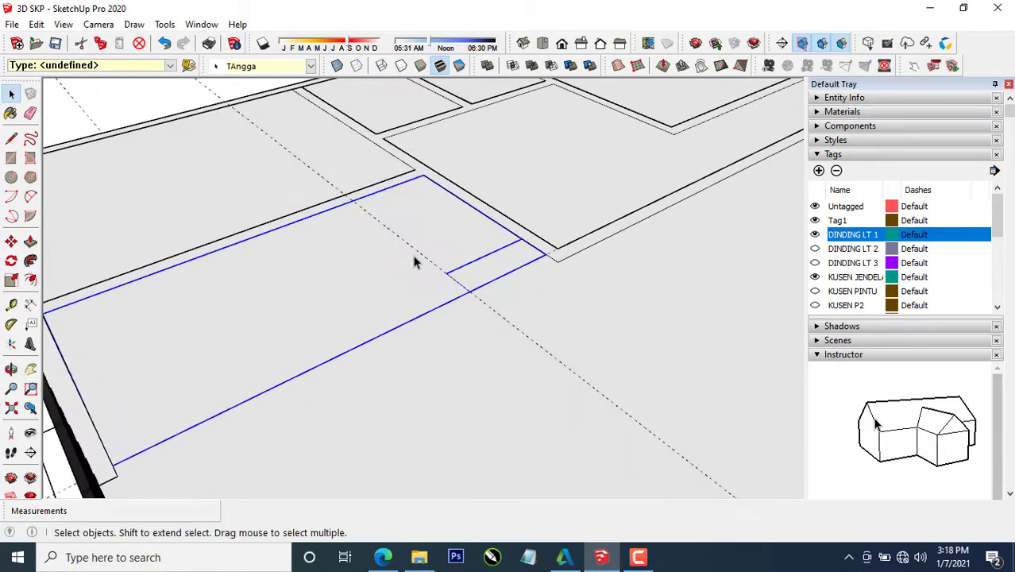
{"action": "scroll", "coordinate": [414, 258], "scroll_direction": "up", "scroll_amount": 1}
{"action": "double_click", "coordinate": [403, 261]}
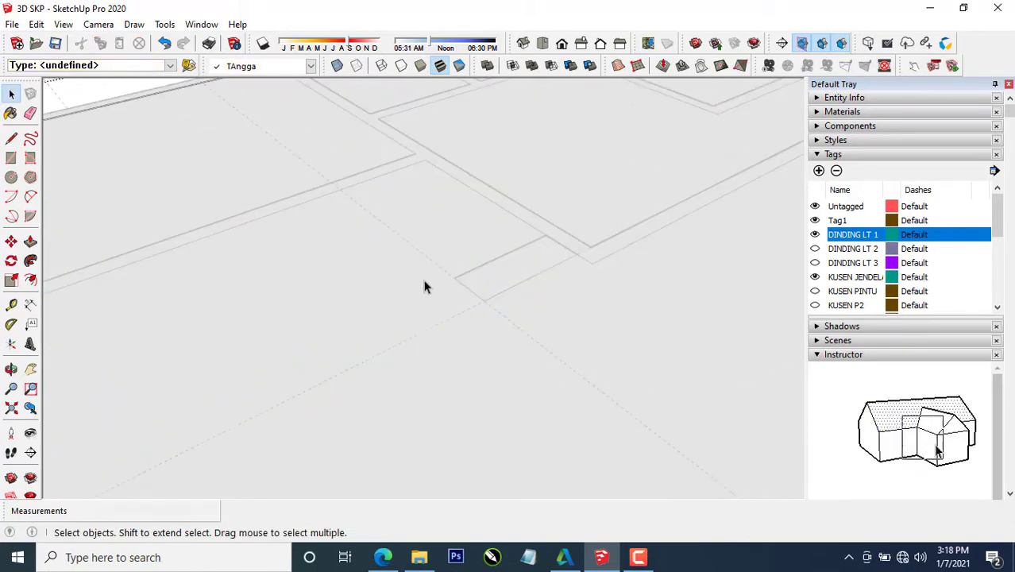
{"action": "key", "text": "r"}
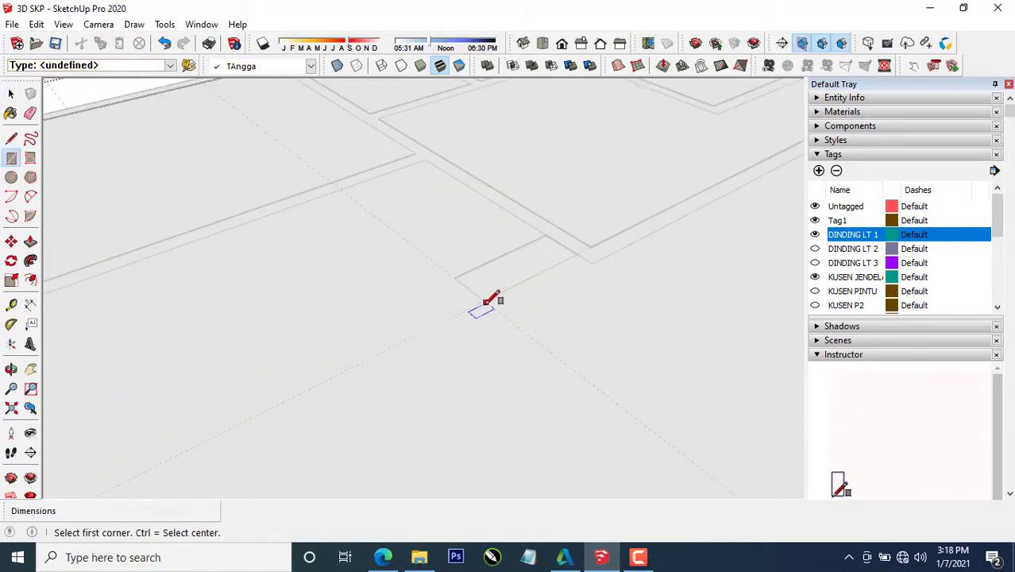
{"action": "left_click", "coordinate": [427, 221]}
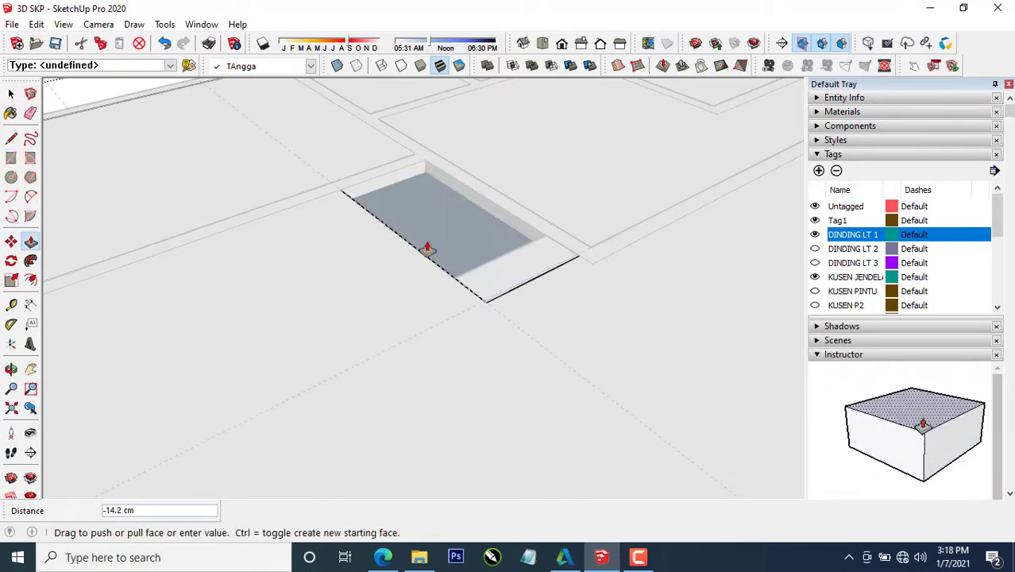
{"action": "left_click", "coordinate": [446, 243]}
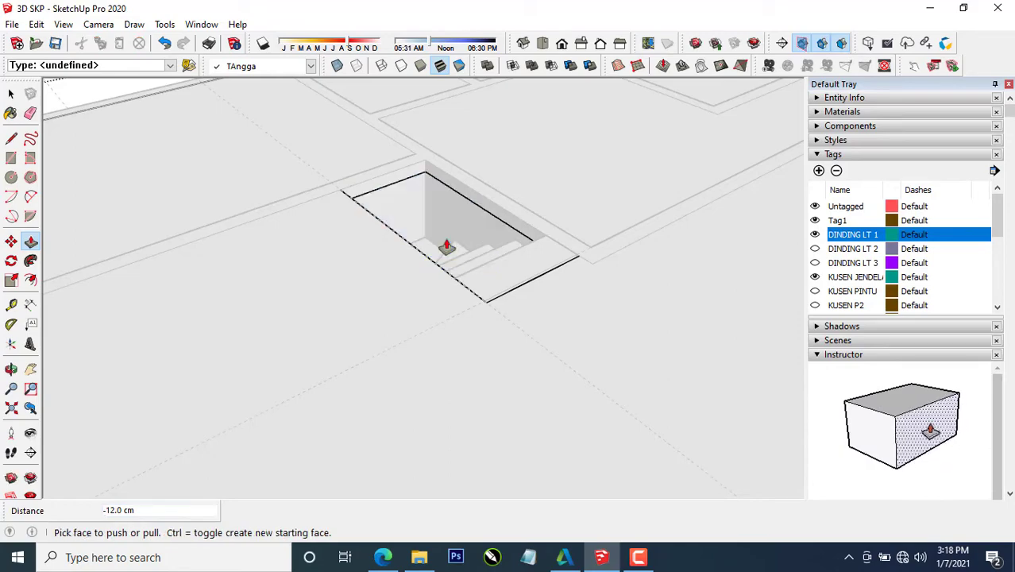
Add a vertical guide from the separate step block on the ground floor up past the slab opening.
{"action": "middle_click_drag", "start_coordinate": [446, 243], "coordinate": [605, 138]}
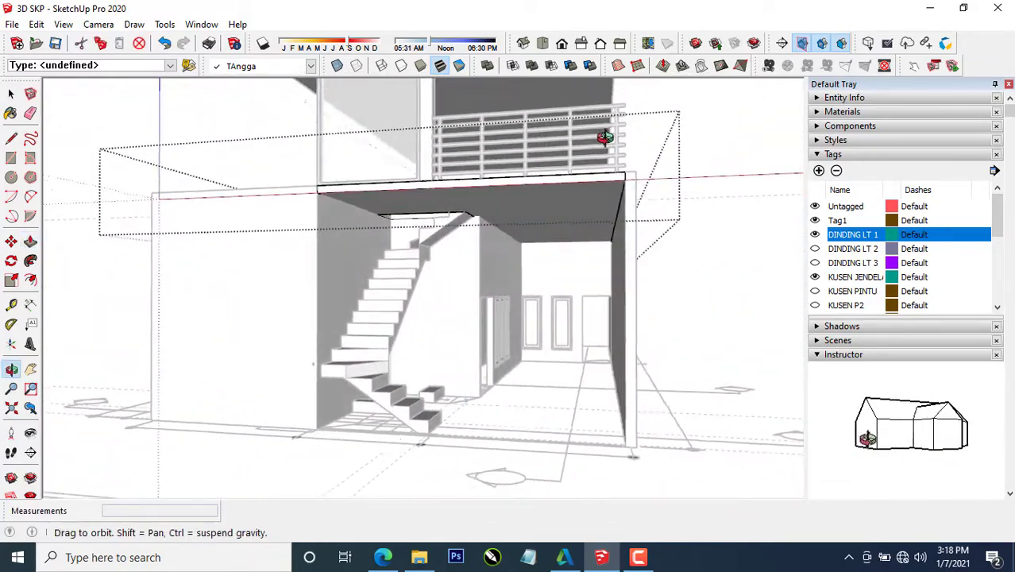
{"action": "scroll", "coordinate": [453, 231], "scroll_direction": "up", "scroll_amount": 5}
{"action": "middle_click_drag", "start_coordinate": [412, 271], "coordinate": [332, 226]}
{"action": "key", "text": "t"}
{"action": "scroll", "coordinate": [376, 195], "scroll_direction": "up", "scroll_amount": 4}
{"action": "scroll", "coordinate": [346, 282], "scroll_direction": "down", "scroll_amount": 5}
{"action": "scroll", "coordinate": [345, 421], "scroll_direction": "up", "scroll_amount": 6}
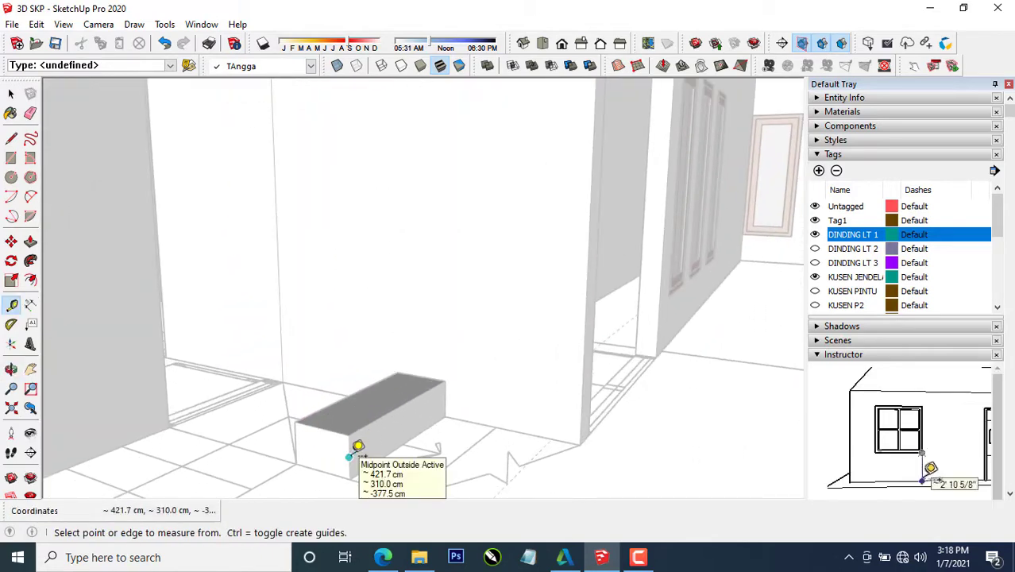
{"action": "left_click", "coordinate": [349, 456]}
{"action": "scroll", "coordinate": [318, 381], "scroll_direction": "down", "scroll_amount": 10}
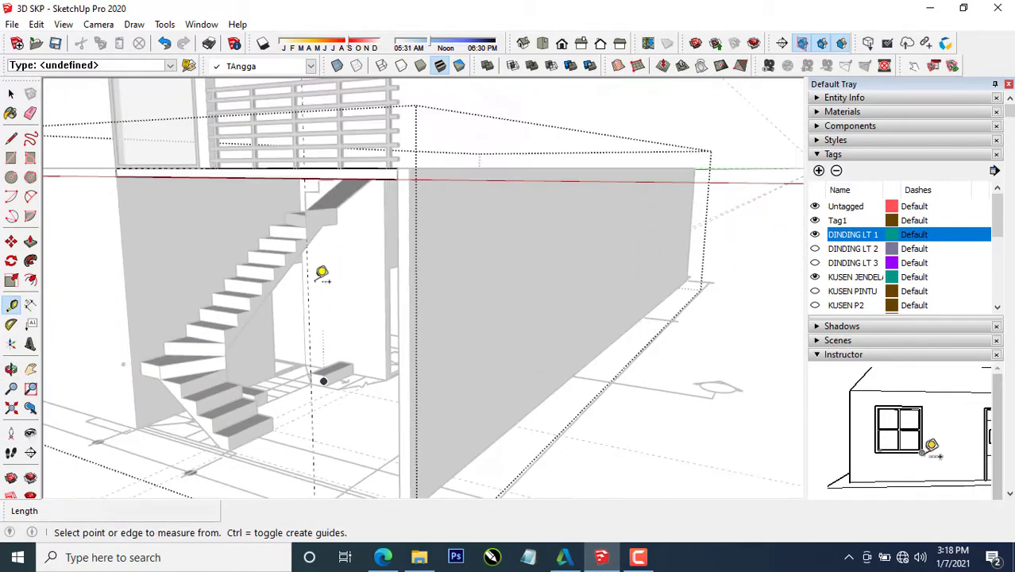
Add a guide across the slab where the vertical guide meets the opening's long side, parallel to the opening's end edge.
{"action": "middle_click_drag", "start_coordinate": [322, 272], "coordinate": [236, 256]}
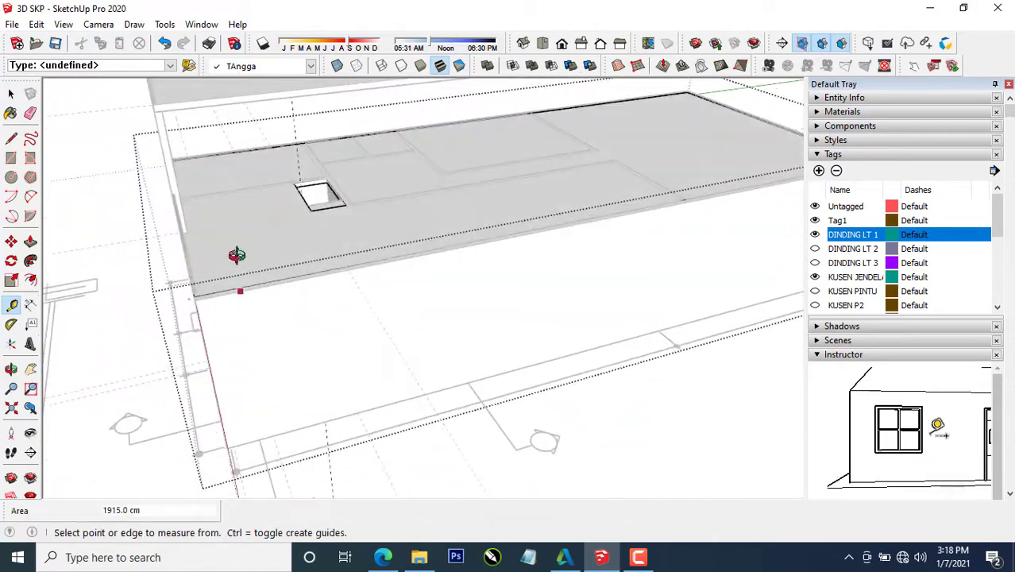
{"action": "middle_click_drag", "start_coordinate": [311, 202], "coordinate": [175, 200]}
{"action": "middle_click_drag", "start_coordinate": [347, 311], "coordinate": [378, 284]}
{"action": "scroll", "coordinate": [332, 158], "scroll_direction": "up", "scroll_amount": 2}
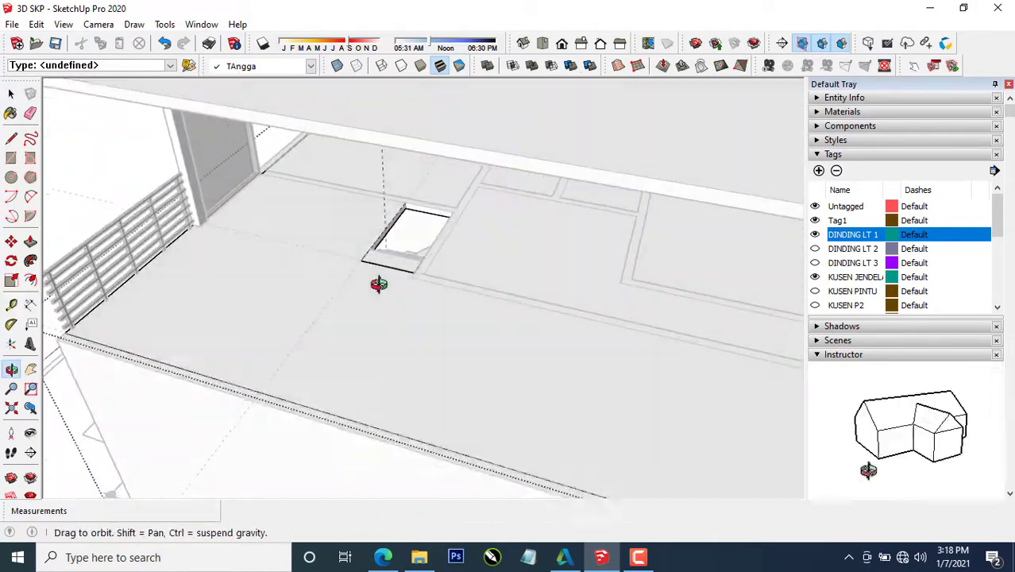
{"action": "scroll", "coordinate": [364, 234], "scroll_direction": "up", "scroll_amount": 5}
{"action": "middle_click_drag", "start_coordinate": [381, 239], "coordinate": [366, 273]}
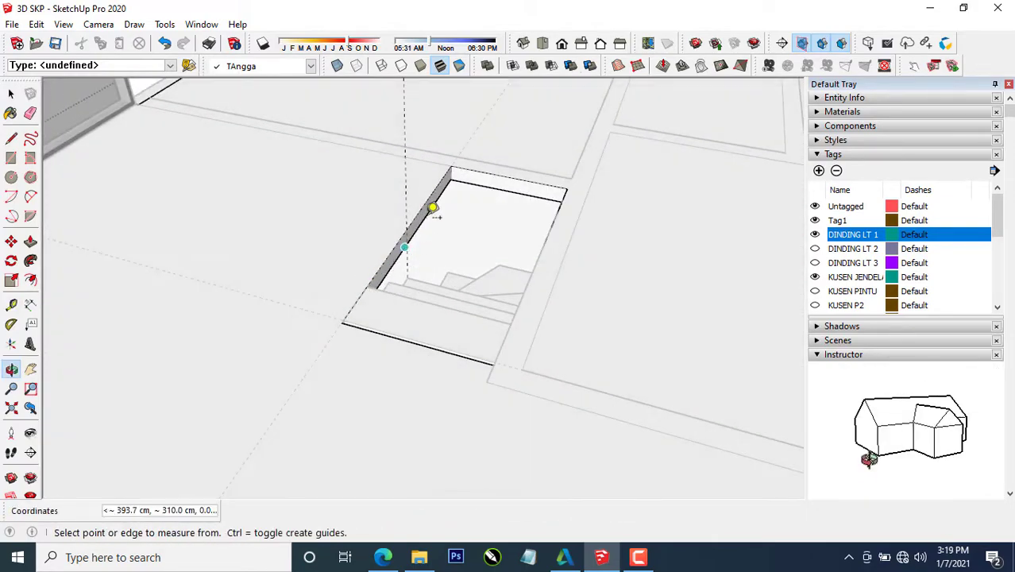
{"action": "scroll", "coordinate": [427, 214], "scroll_direction": "up", "scroll_amount": 1}
{"action": "scroll", "coordinate": [434, 161], "scroll_direction": "up", "scroll_amount": 2}
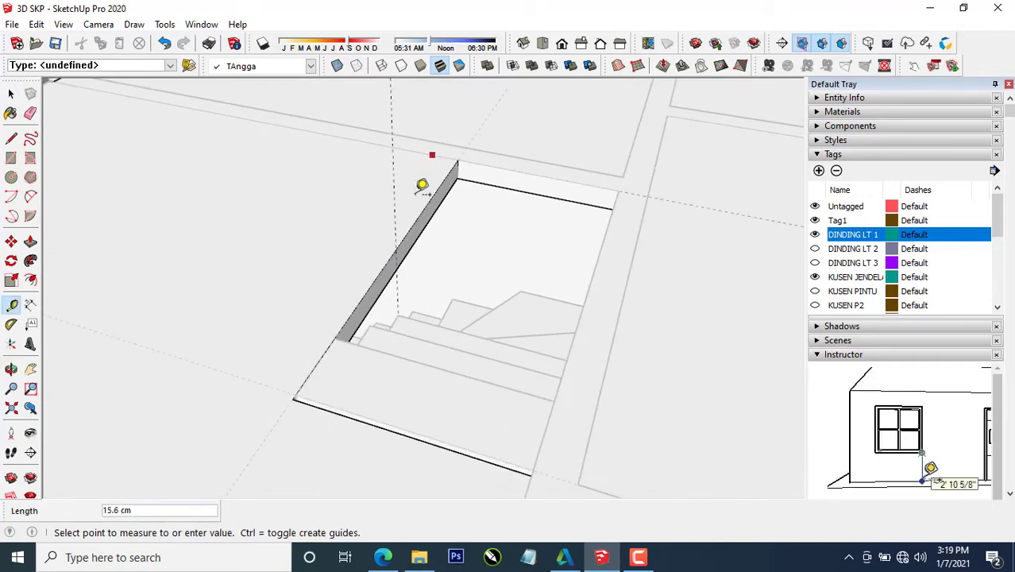
{"action": "middle_click_drag", "start_coordinate": [366, 241], "coordinate": [425, 251]}
Try to draw an edge on the slab along the new guide, from the opening's side toward the glazed frame.
{"action": "key", "text": "space"}
{"action": "left_click", "coordinate": [343, 213]}
{"action": "scroll", "coordinate": [435, 250], "scroll_direction": "down", "scroll_amount": 1}
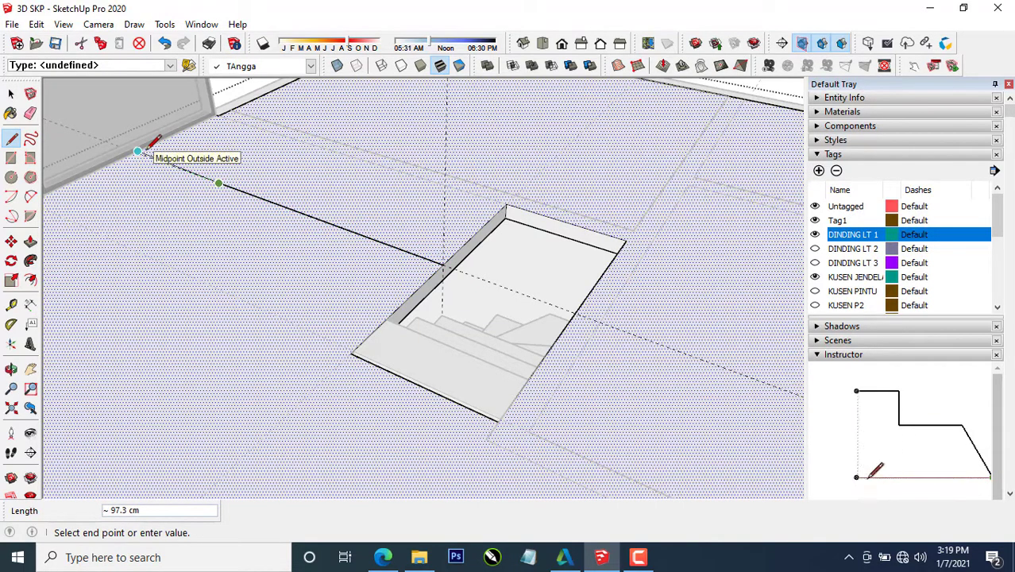
{"action": "scroll", "coordinate": [135, 151], "scroll_direction": "up", "scroll_amount": 2}
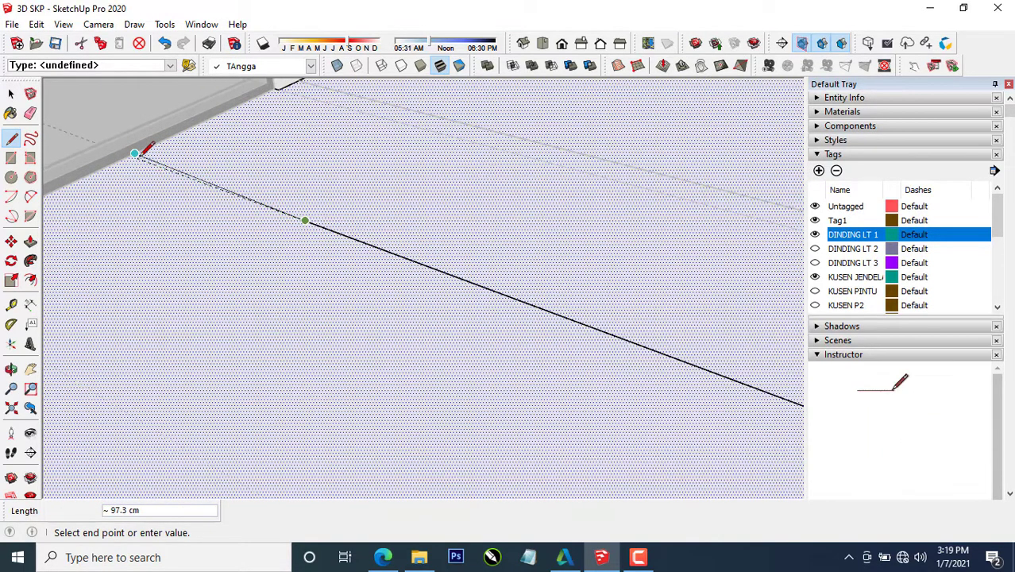
{"action": "key", "text": "space"}
{"action": "scroll", "coordinate": [312, 208], "scroll_direction": "down", "scroll_amount": 3}
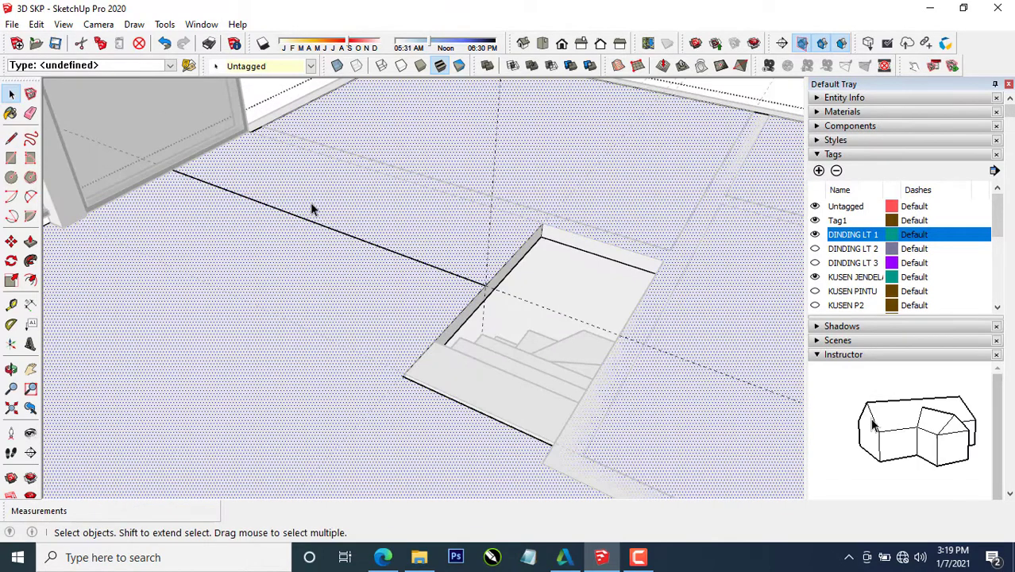
{"action": "middle_click_drag", "start_coordinate": [317, 210], "coordinate": [285, 270]}
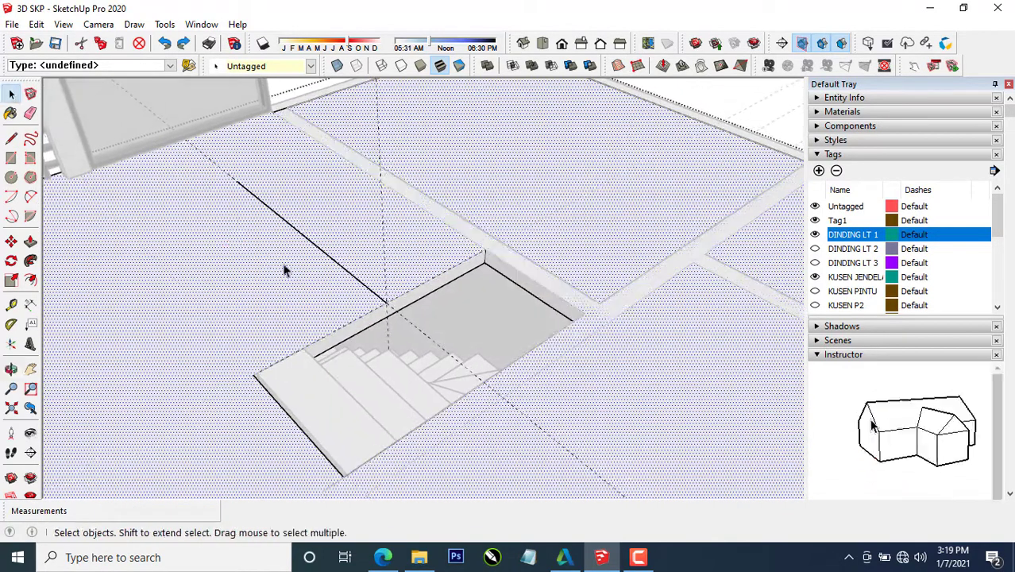
Draw an 83.5 x 83.5 cm rectangle on the slab from the guide intersection along the opening's long side, and Push/Pull it down through the slab.
{"action": "scroll", "coordinate": [359, 280], "scroll_direction": "up", "scroll_amount": 1}
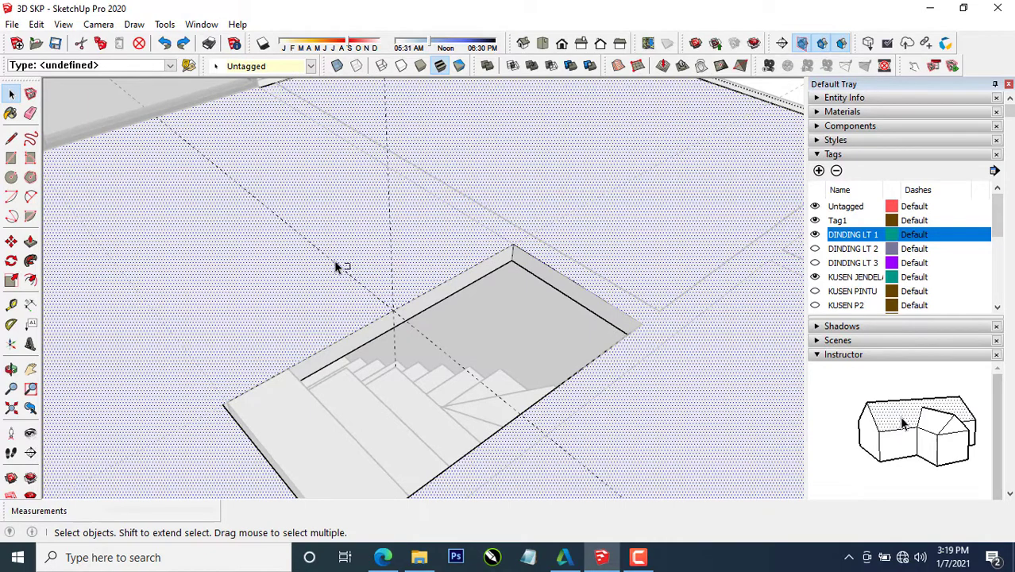
{"action": "key", "text": "r"}
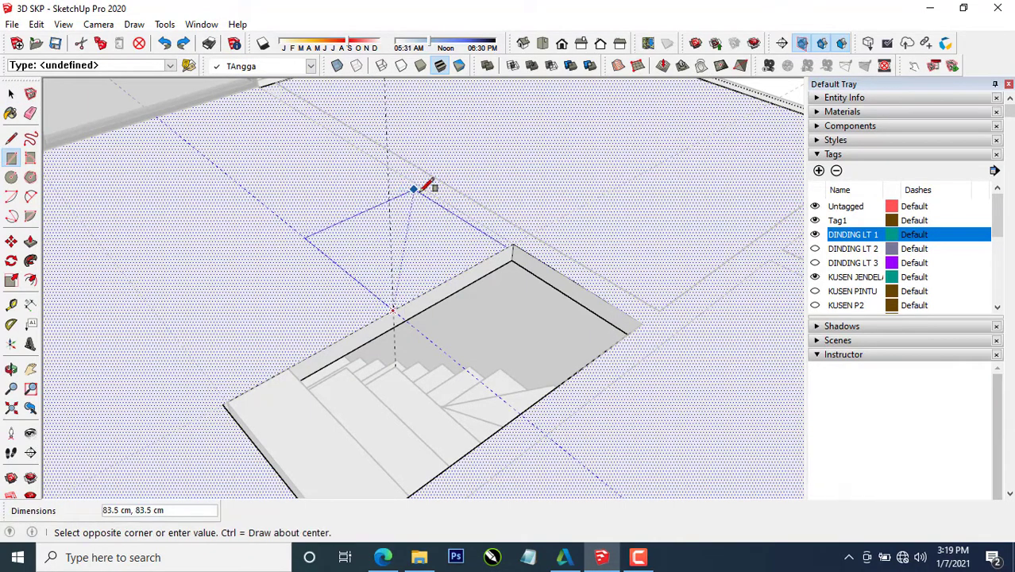
{"action": "left_click", "coordinate": [423, 186]}
{"action": "middle_click_drag", "start_coordinate": [442, 238], "coordinate": [445, 265]}
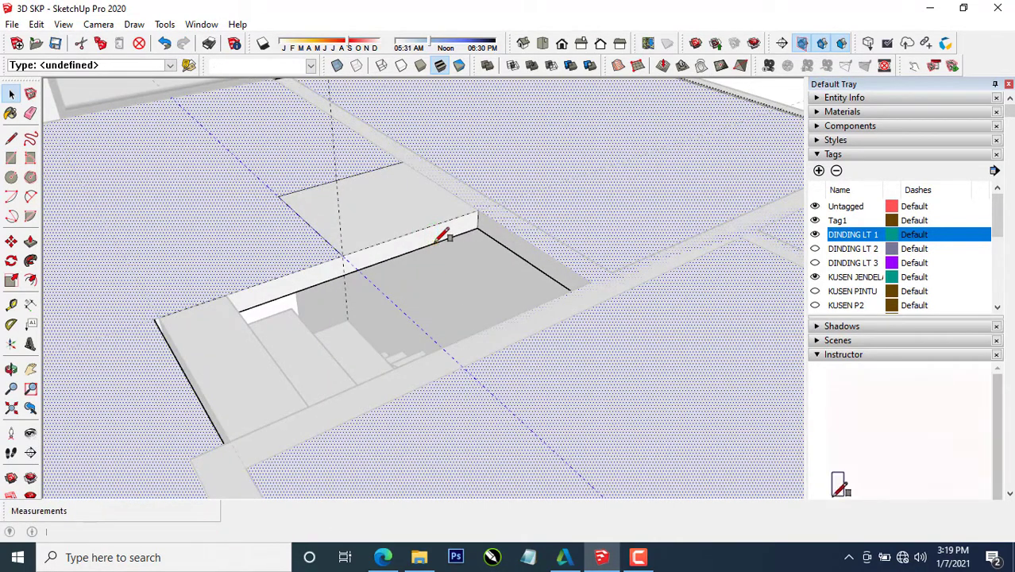
{"action": "key", "text": "space"}
{"action": "left_click", "coordinate": [435, 244]}
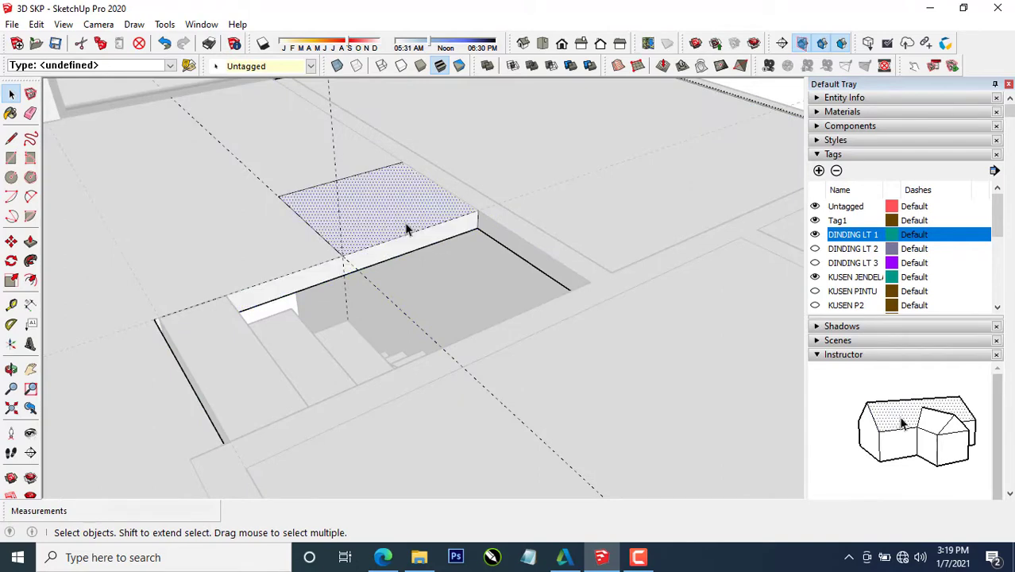
{"action": "middle_click_drag", "start_coordinate": [398, 227], "coordinate": [408, 231]}
{"action": "key", "text": "p"}
{"action": "left_click", "coordinate": [408, 231]}
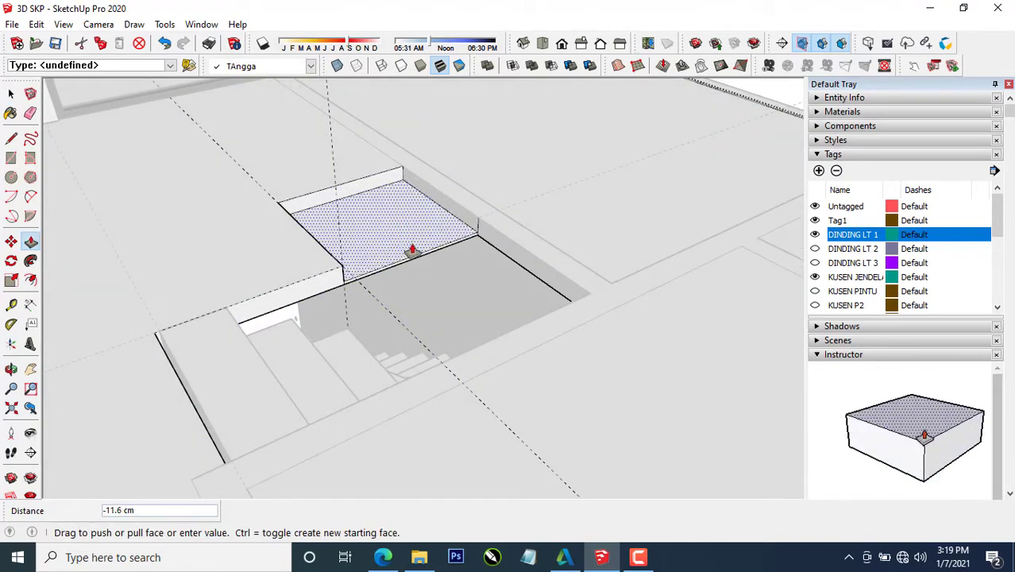
Push/Pull the end face of the new cutout about 215.9 cm toward the glazed frame at the building's front.
{"action": "mouse_move", "coordinate": [317, 211]}
{"action": "middle_mouse_down"}
{"action": "mouse_move", "coordinate": [287, 219]}
{"action": "mouse_move", "coordinate": [308, 222]}
{"action": "middle_mouse_up"}
{"action": "middle_click_drag", "start_coordinate": [288, 184], "coordinate": [257, 167]}
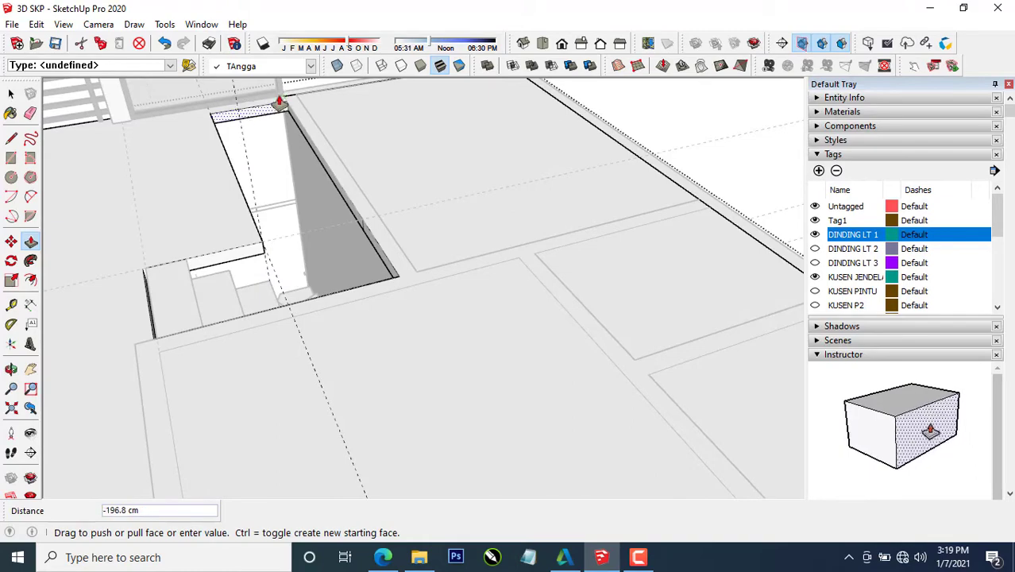
{"action": "scroll", "coordinate": [258, 115], "scroll_direction": "up", "scroll_amount": 2}
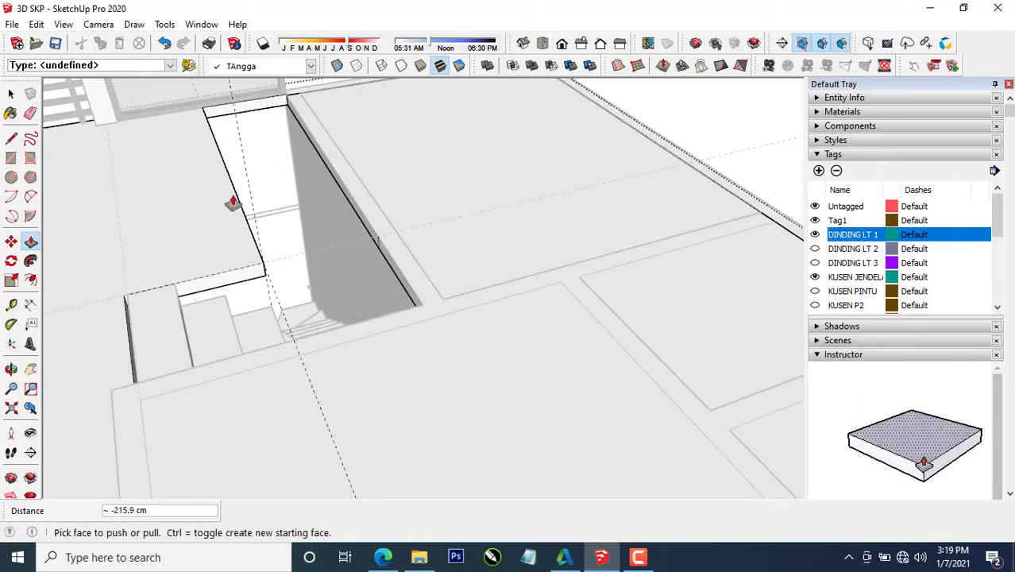
Push/Pull the long side face of the extended cutout about 95.1 cm until it meets the opening's outer end at the top step.
{"action": "middle_click_drag", "start_coordinate": [232, 203], "coordinate": [225, 251]}
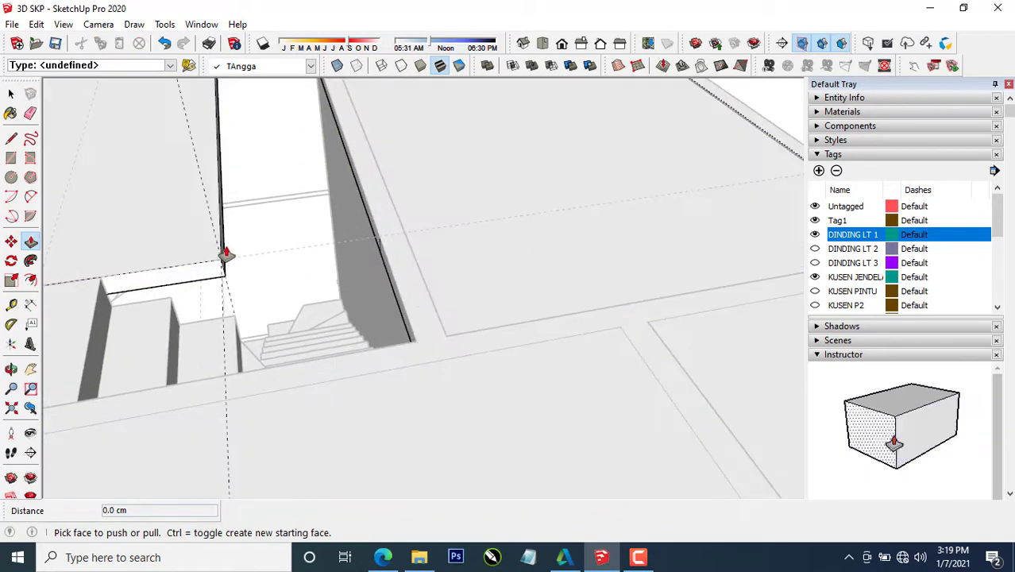
{"action": "scroll", "coordinate": [222, 250], "scroll_direction": "up", "scroll_amount": 2}
{"action": "key", "text": "space"}
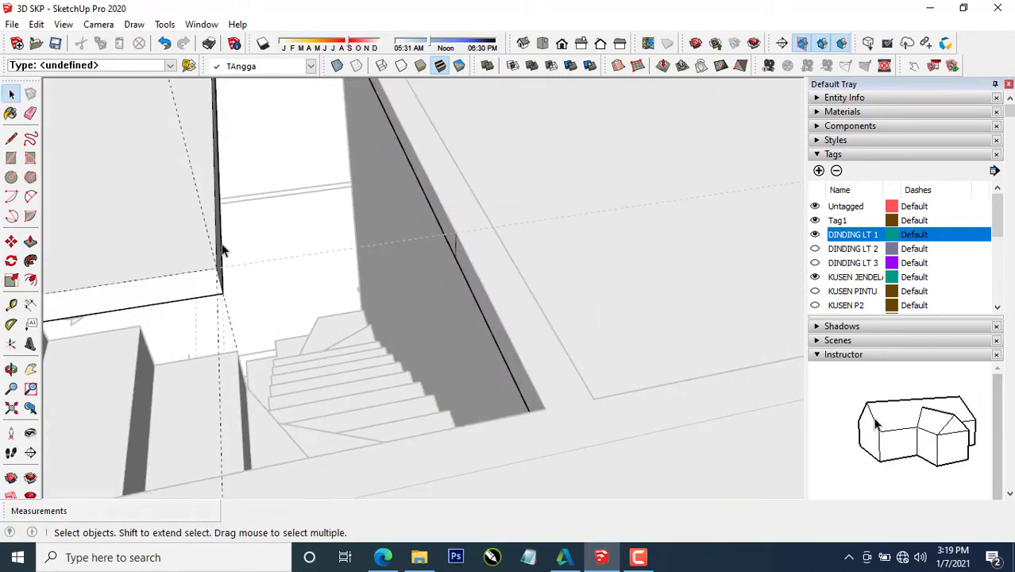
{"action": "left_click", "coordinate": [222, 250]}
{"action": "scroll", "coordinate": [220, 245], "scroll_direction": "up", "scroll_amount": 3}
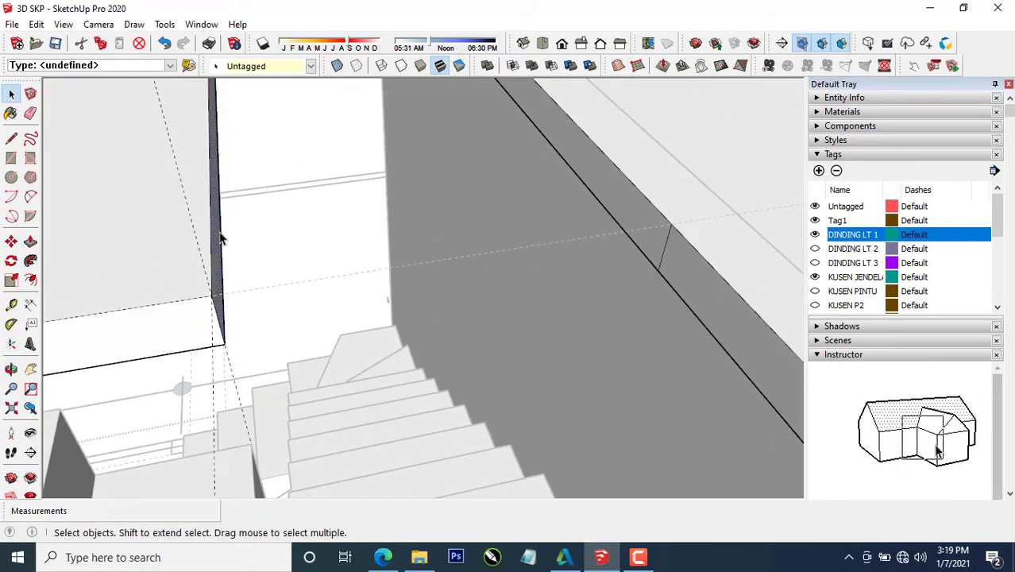
{"action": "scroll", "coordinate": [171, 249], "scroll_direction": "down", "scroll_amount": 5}
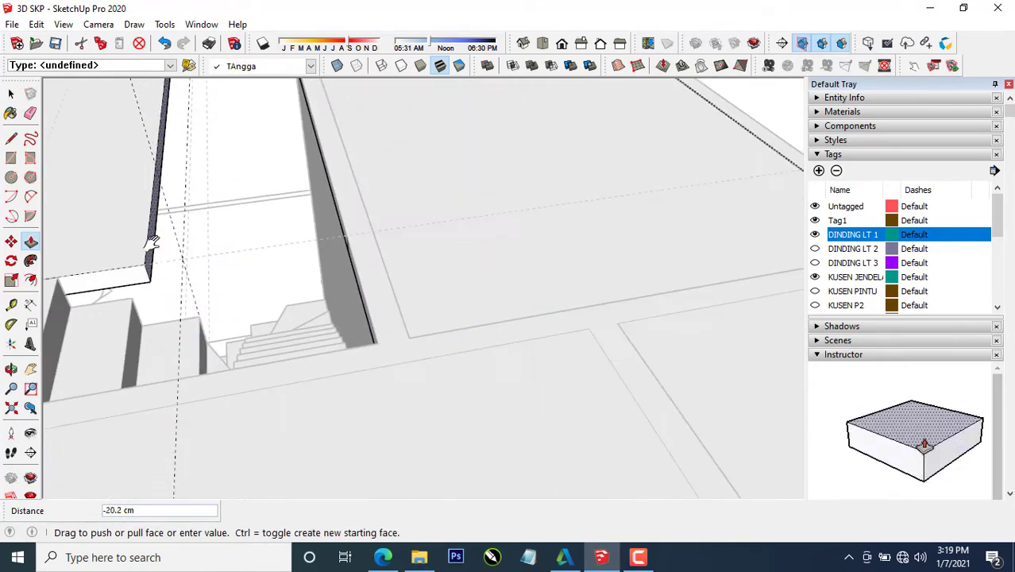
{"action": "middle_click_drag", "start_coordinate": [149, 242], "coordinate": [344, 231]}
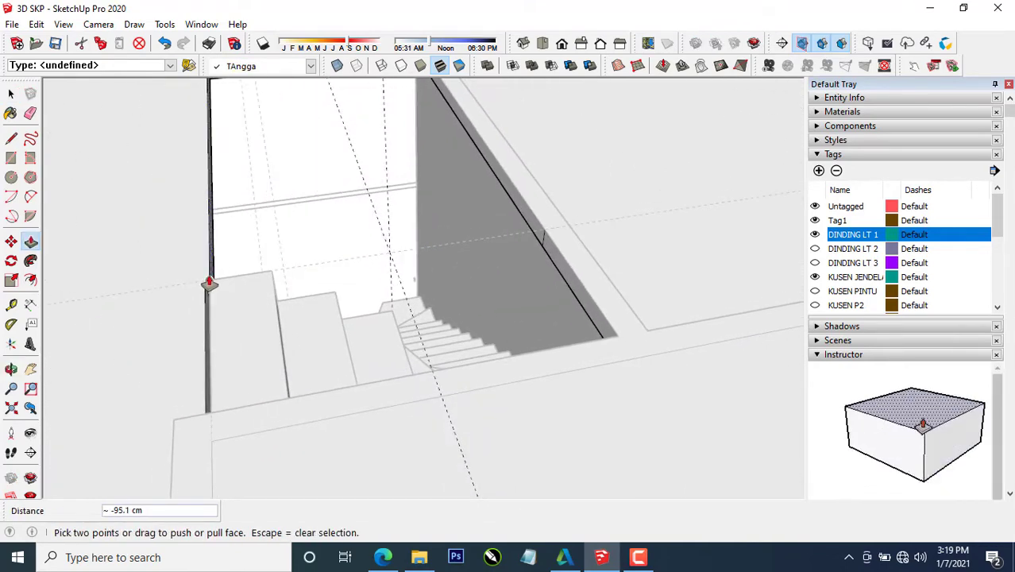
{"action": "left_click", "coordinate": [209, 284]}
Close the slab group and look over the stairwell opening and staircase from the building's front corner.
{"action": "scroll", "coordinate": [243, 277], "scroll_direction": "down", "scroll_amount": 5}
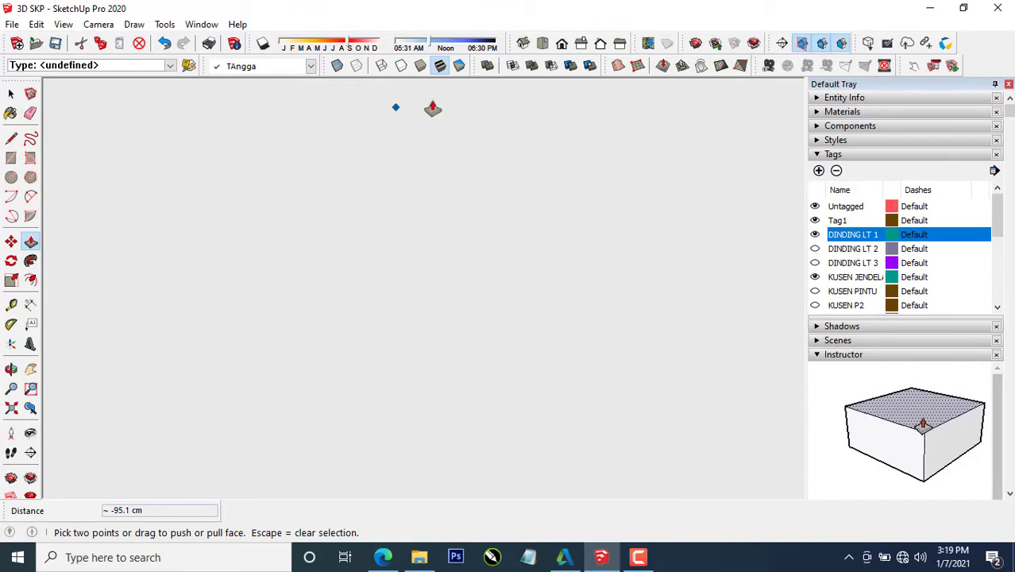
{"action": "scroll", "coordinate": [515, 64], "scroll_direction": "down", "scroll_amount": 3}
{"action": "scroll", "coordinate": [417, 256], "scroll_direction": "down", "scroll_amount": 2}
{"action": "middle_click_drag", "start_coordinate": [417, 256], "coordinate": [505, 261]}
{"action": "scroll", "coordinate": [374, 260], "scroll_direction": "down", "scroll_amount": 6}
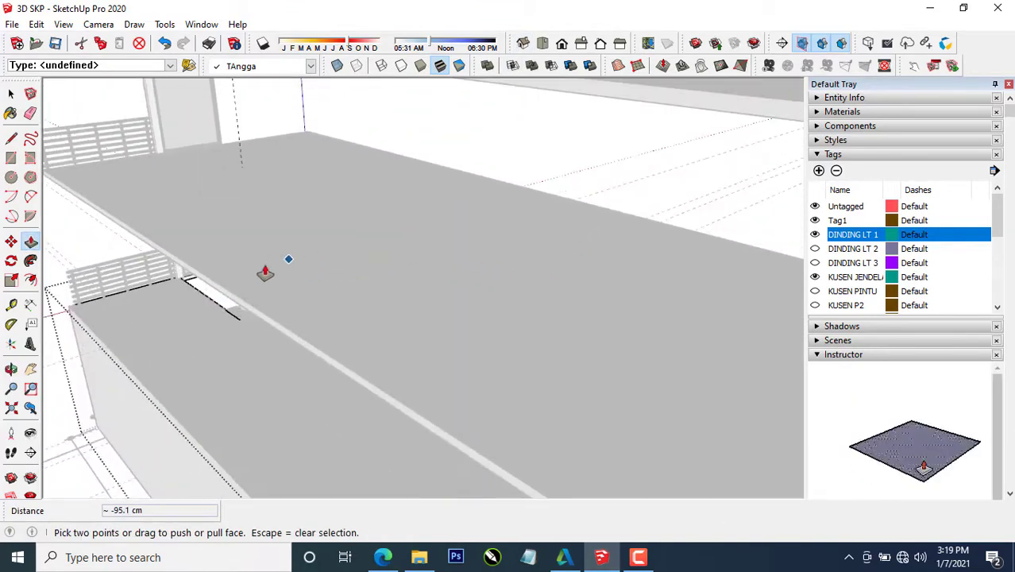
{"action": "middle_click_drag", "start_coordinate": [265, 272], "coordinate": [377, 195], "text": "shift"}
{"action": "key", "text": "space"}
{"action": "left_click", "coordinate": [176, 206]}
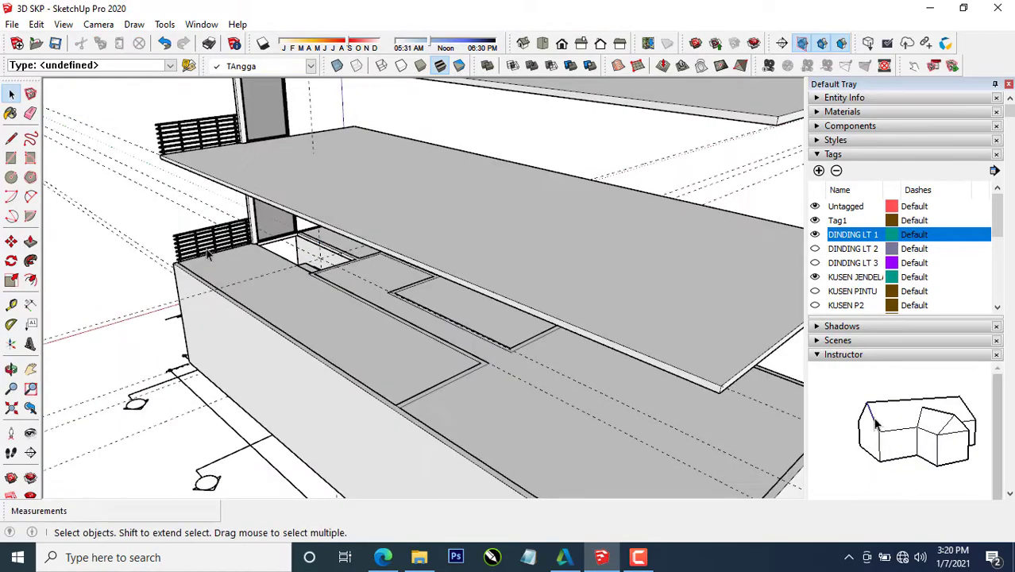
{"action": "mouse_move", "coordinate": [322, 290]}
{"action": "middle_mouse_down"}
{"action": "mouse_move", "coordinate": [399, 257]}
{"action": "mouse_move", "coordinate": [464, 246]}
{"action": "middle_mouse_up"}
{"action": "middle_click_drag", "start_coordinate": [334, 318], "coordinate": [444, 286]}
{"action": "middle_click_drag", "start_coordinate": [372, 351], "coordinate": [528, 278]}
{"action": "middle_click_drag", "start_coordinate": [426, 347], "coordinate": [534, 451]}
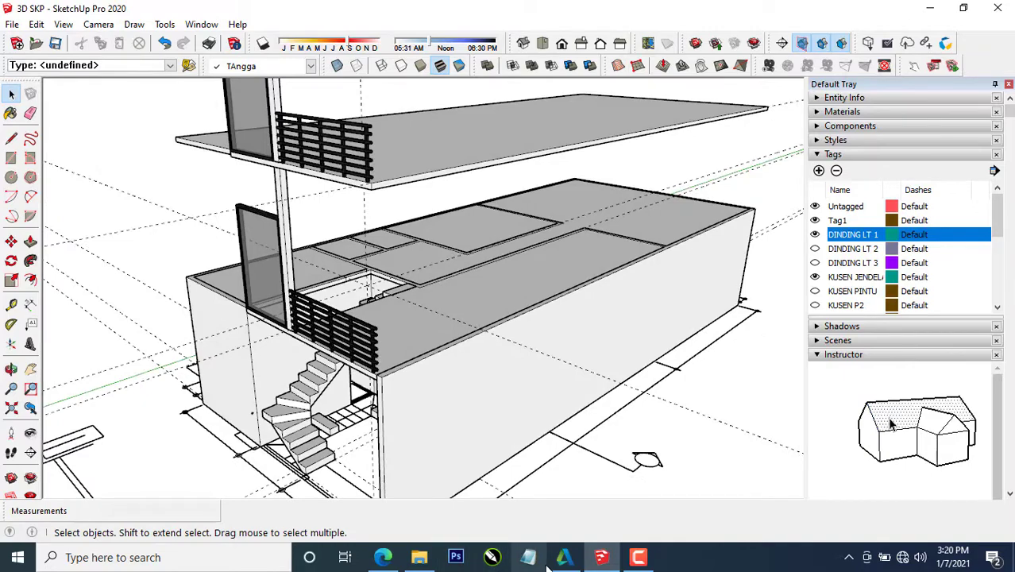
Switch to the house plan PDF in Edge, check the stairs on floor plans DENAH LT. 02 and 03 and the front elevation, and return to SketchUp.
{"action": "left_click", "coordinate": [388, 559]}
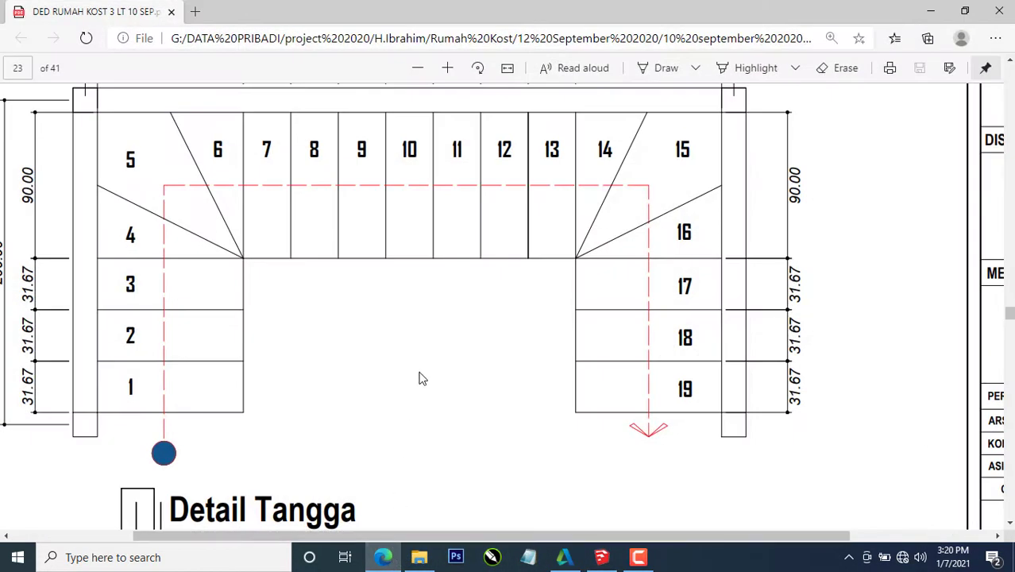
{"action": "scroll", "coordinate": [421, 378], "scroll_direction": "down", "scroll_amount": 5, "text": "ctrl"}
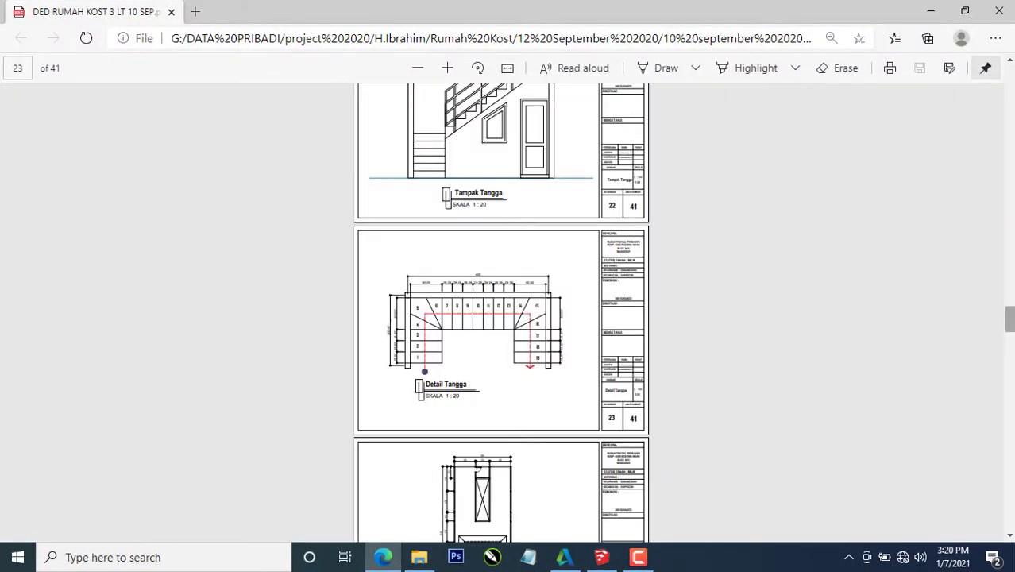
{"action": "left_click_drag", "start_coordinate": [1009, 319], "coordinate": [1005, 172]}
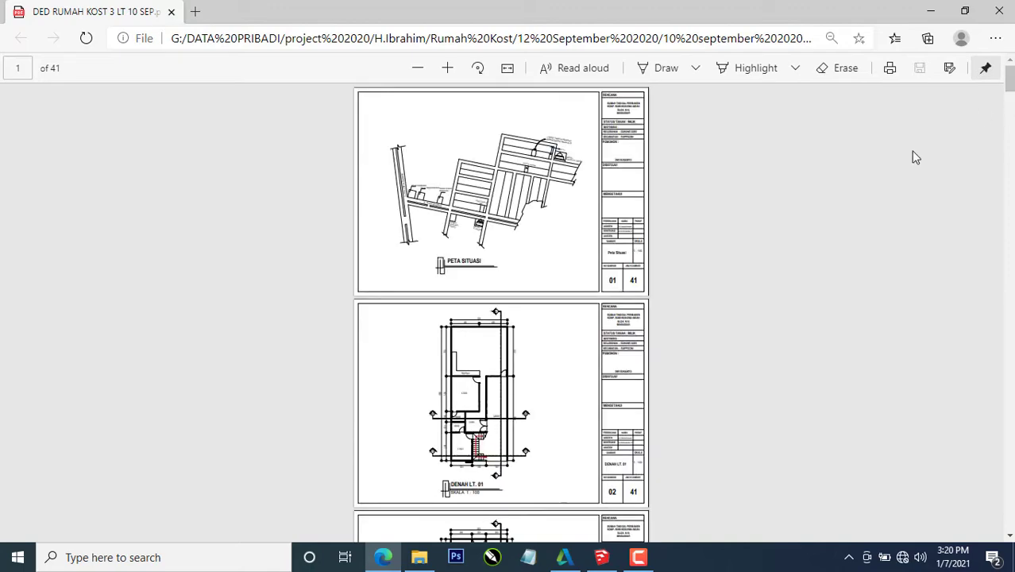
{"action": "scroll", "coordinate": [531, 365], "scroll_direction": "down", "scroll_amount": 6}
{"action": "scroll", "coordinate": [478, 200], "scroll_direction": "up", "scroll_amount": 2, "text": "ctrl"}
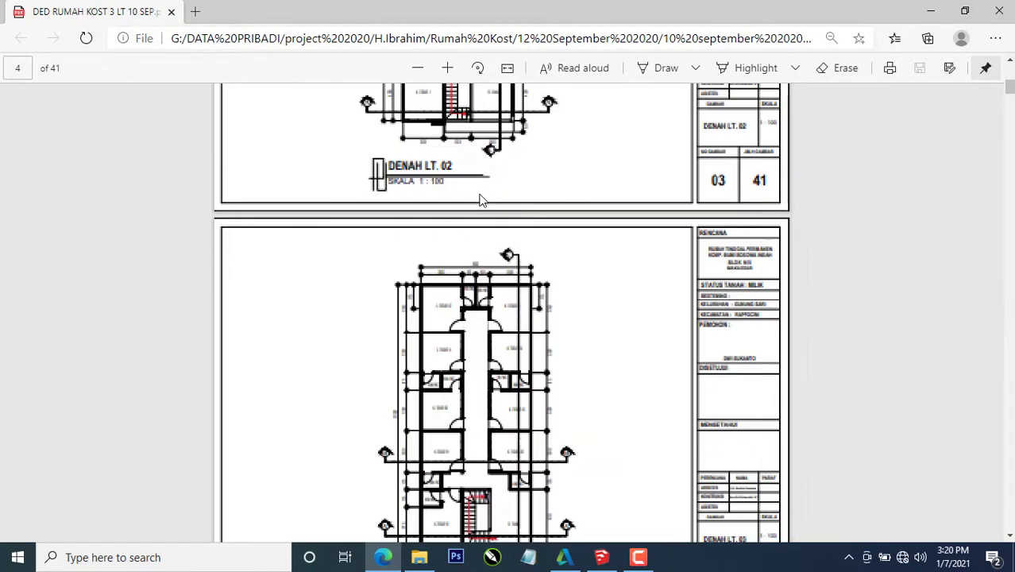
{"action": "scroll", "coordinate": [492, 530], "scroll_direction": "up", "scroll_amount": 3, "text": "ctrl"}
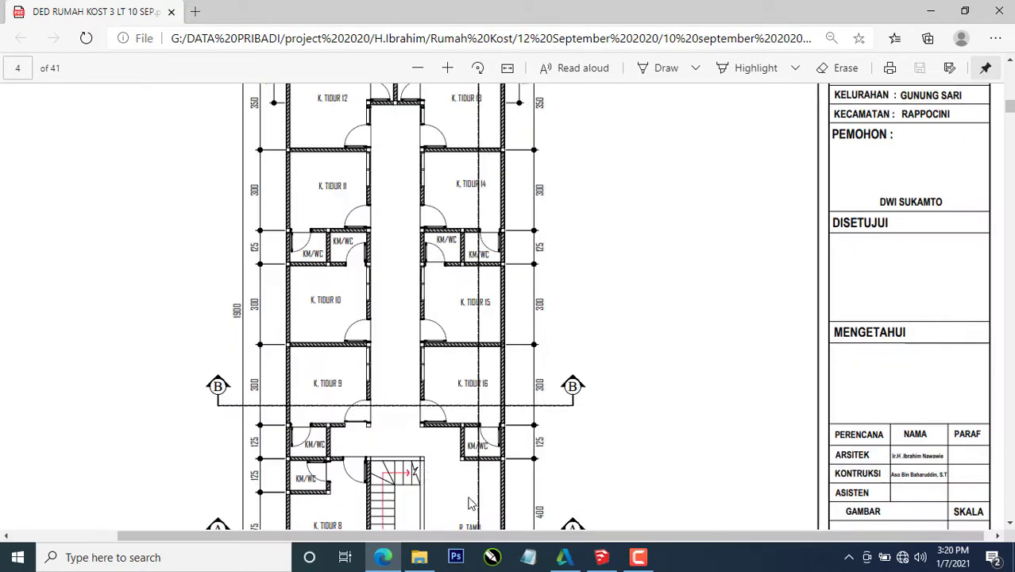
{"action": "scroll", "coordinate": [421, 427], "scroll_direction": "down", "scroll_amount": 2}
{"action": "scroll", "coordinate": [423, 423], "scroll_direction": "up", "scroll_amount": 15}
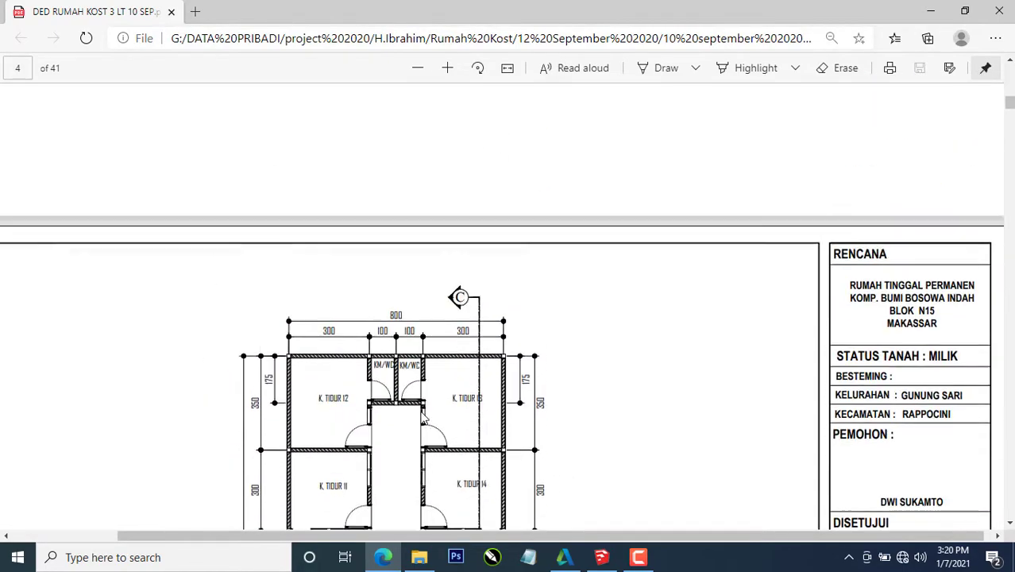
{"action": "scroll", "coordinate": [390, 372], "scroll_direction": "down", "scroll_amount": 4}
{"action": "scroll", "coordinate": [389, 372], "scroll_direction": "down", "scroll_amount": 12}
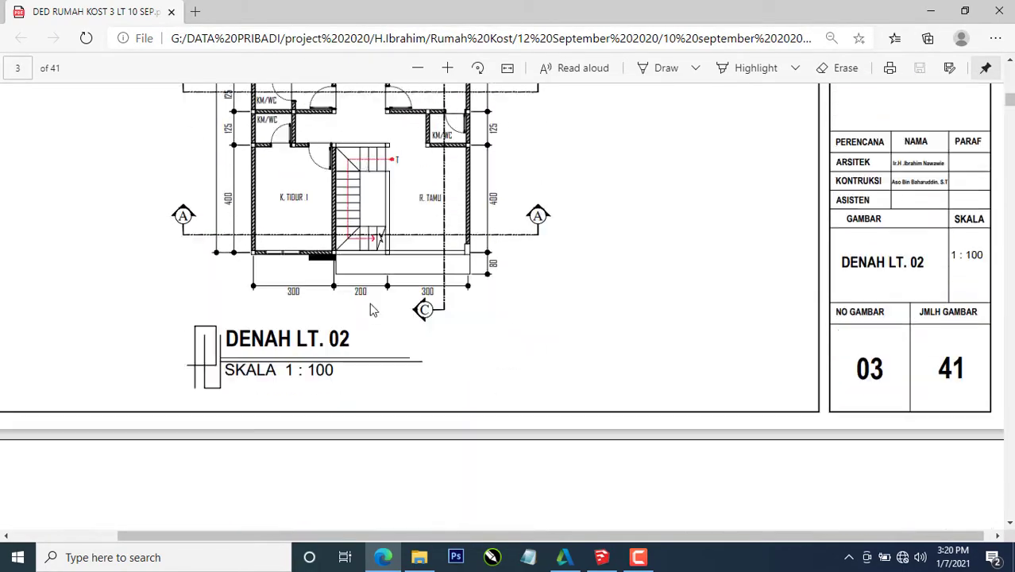
{"action": "scroll", "coordinate": [388, 342], "scroll_direction": "down", "scroll_amount": 6}
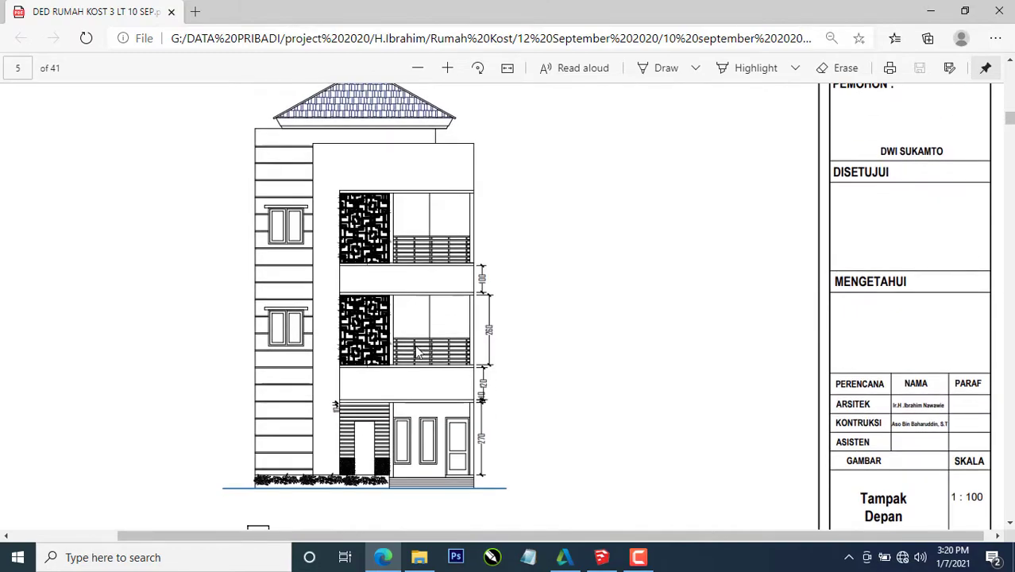
{"action": "scroll", "coordinate": [481, 313], "scroll_direction": "up", "scroll_amount": 15}
{"action": "scroll", "coordinate": [478, 294], "scroll_direction": "up", "scroll_amount": 10}
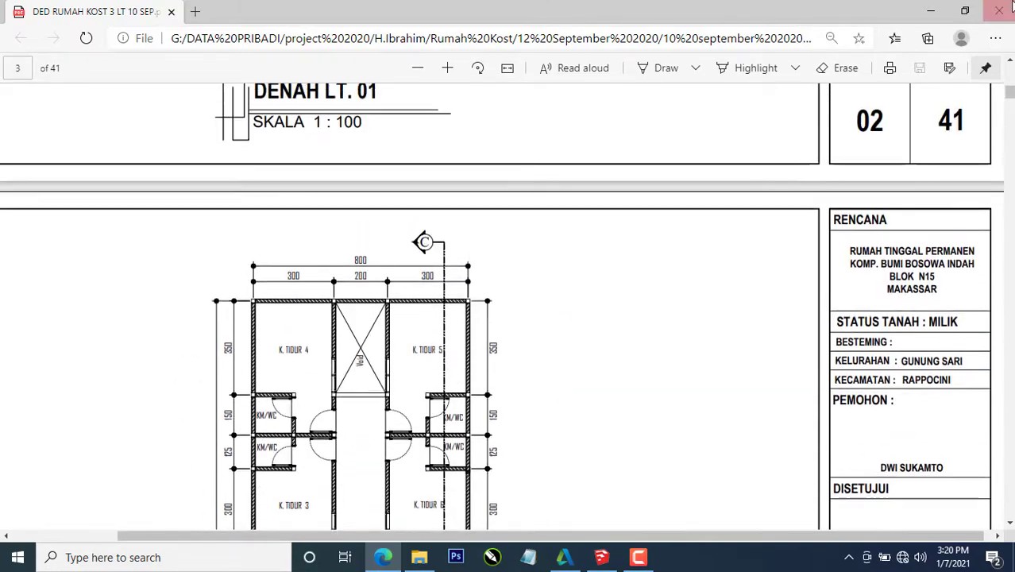
{"action": "left_click", "coordinate": [934, 11]}
Inspect the staircase on the ground floor and how it rises into the slab opening, from several front angles.
{"action": "mouse_move", "coordinate": [544, 295]}
{"action": "middle_mouse_down"}
{"action": "mouse_move", "coordinate": [673, 331]}
{"action": "mouse_move", "coordinate": [547, 316]}
{"action": "mouse_move", "coordinate": [412, 255]}
{"action": "mouse_move", "coordinate": [437, 235]}
{"action": "middle_mouse_up"}
{"action": "scroll", "coordinate": [449, 349], "scroll_direction": "up", "scroll_amount": 5}
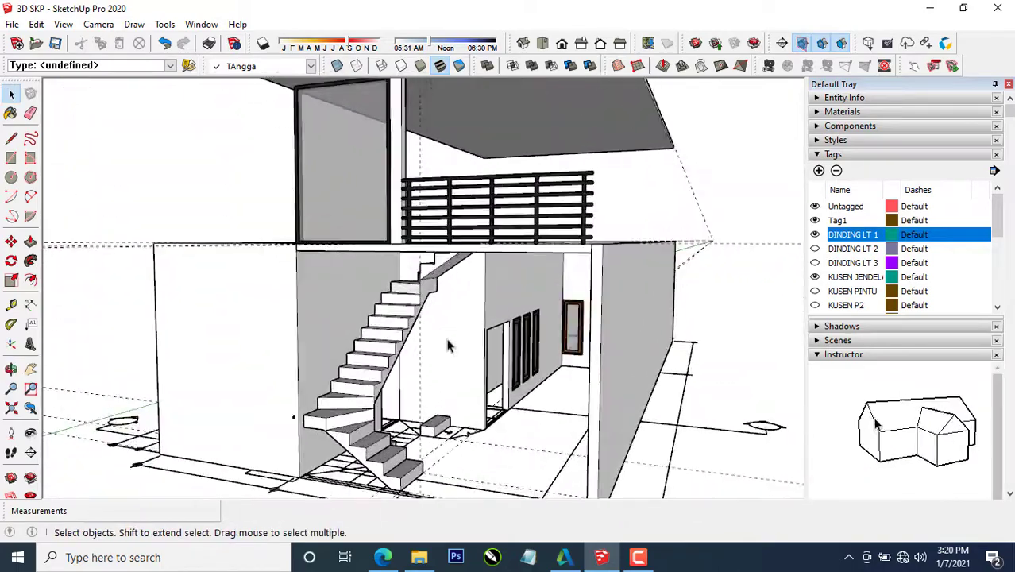
{"action": "middle_click_drag", "start_coordinate": [449, 344], "coordinate": [450, 307]}
{"action": "left_click_drag", "start_coordinate": [443, 312], "coordinate": [418, 308]}
{"action": "key", "text": "space"}
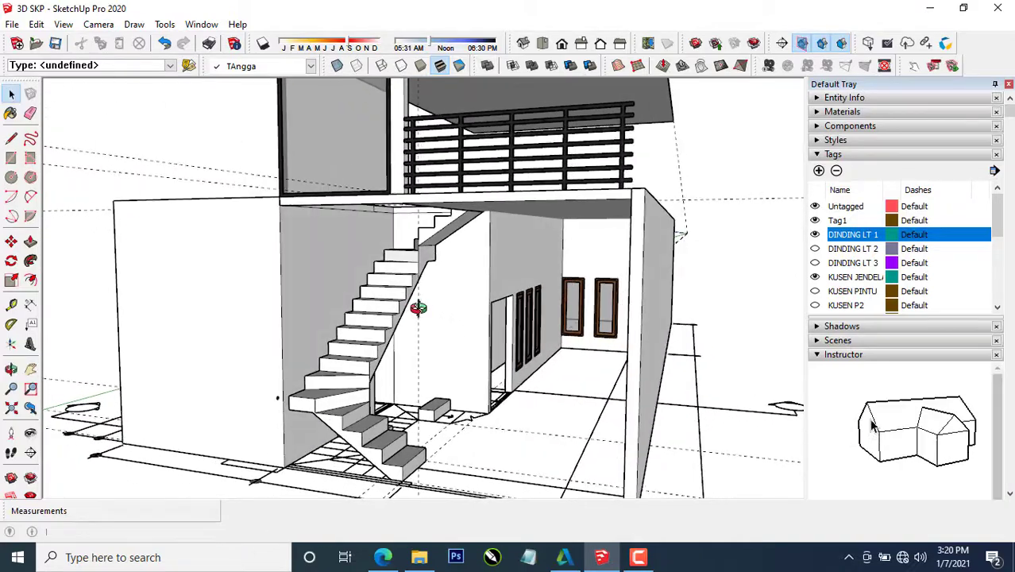
{"action": "middle_click_drag", "start_coordinate": [337, 362], "coordinate": [373, 359]}
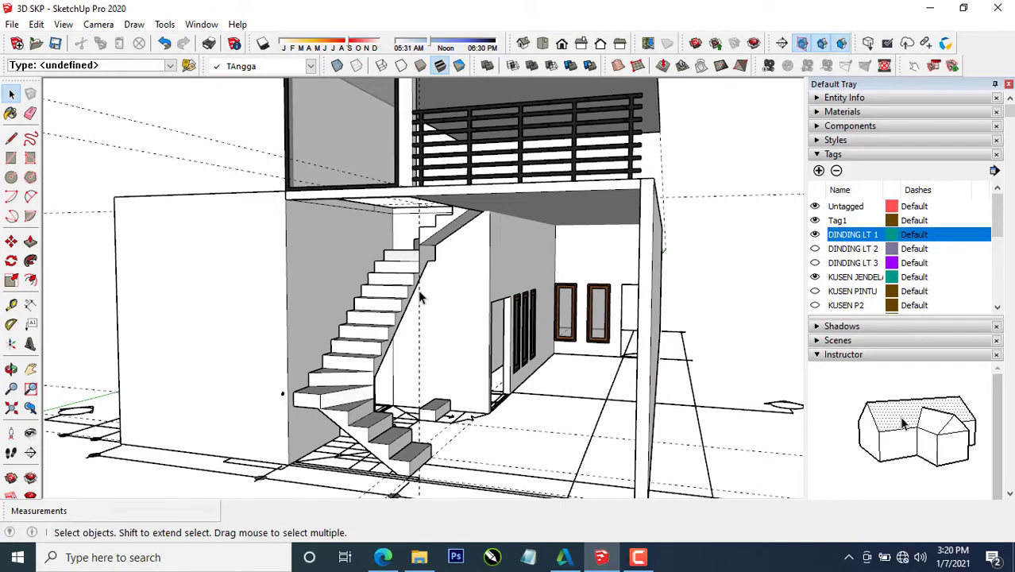
{"action": "middle_click_drag", "start_coordinate": [388, 276], "coordinate": [374, 216]}
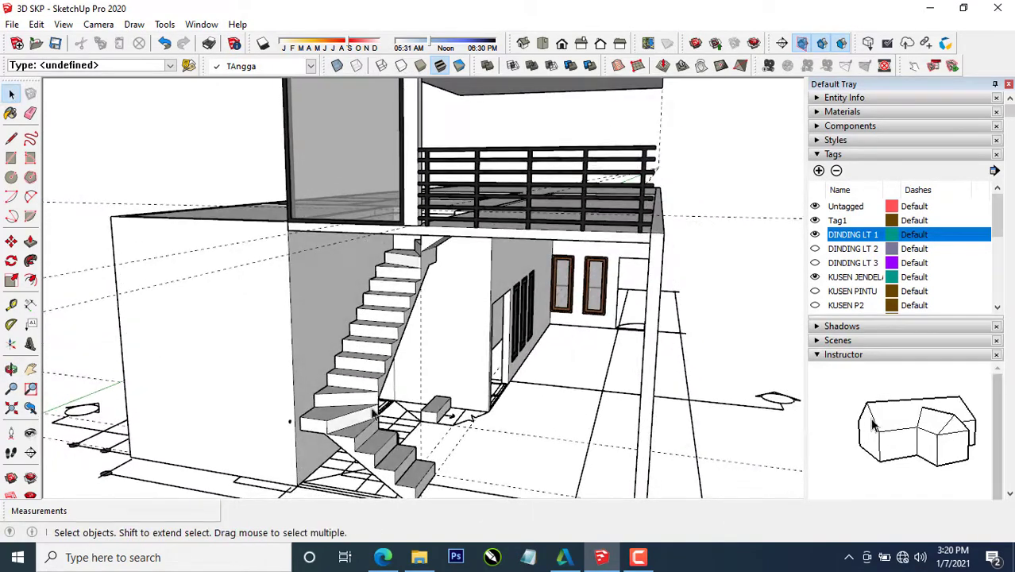
{"action": "scroll", "coordinate": [414, 465], "scroll_direction": "up", "scroll_amount": 5}
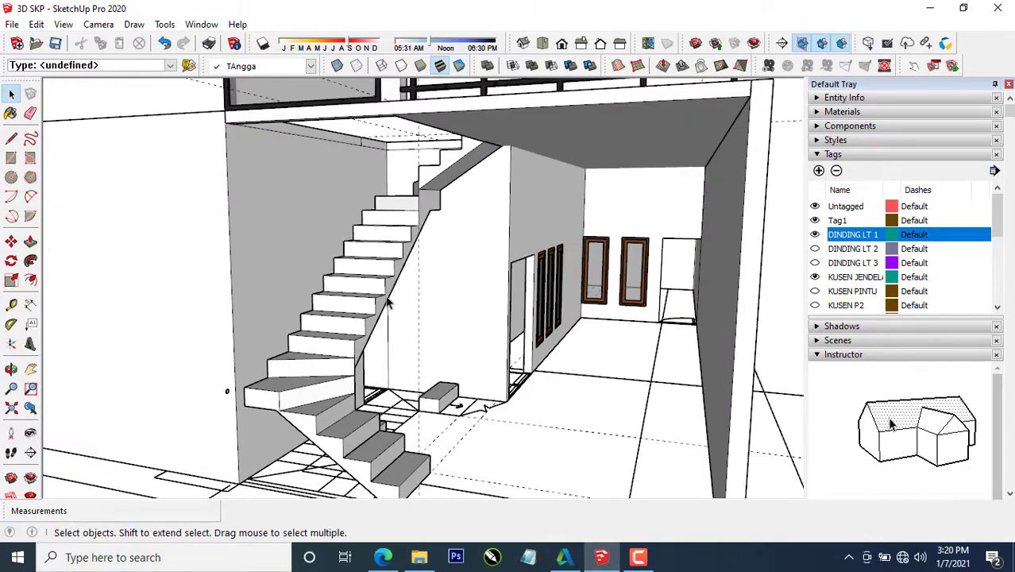
{"action": "middle_click_drag", "start_coordinate": [418, 184], "coordinate": [361, 225]}
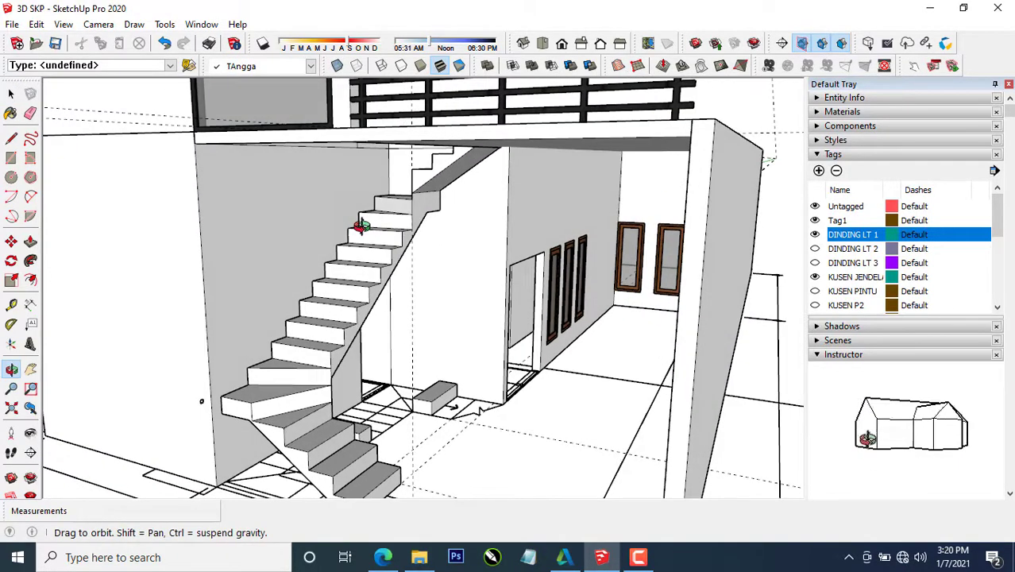
{"action": "middle_click_drag", "start_coordinate": [357, 338], "coordinate": [337, 367]}
{"action": "scroll", "coordinate": [378, 327], "scroll_direction": "up", "scroll_amount": 3}
{"action": "scroll", "coordinate": [323, 343], "scroll_direction": "down", "scroll_amount": 3}
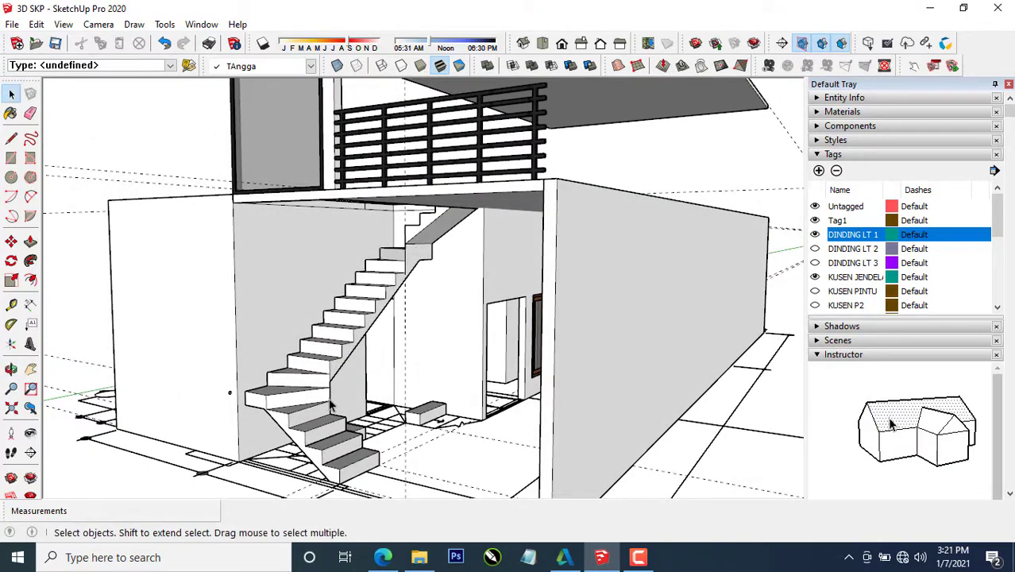
{"action": "scroll", "coordinate": [337, 436], "scroll_direction": "up", "scroll_amount": 5}
{"action": "middle_click_drag", "start_coordinate": [309, 413], "coordinate": [299, 403]}
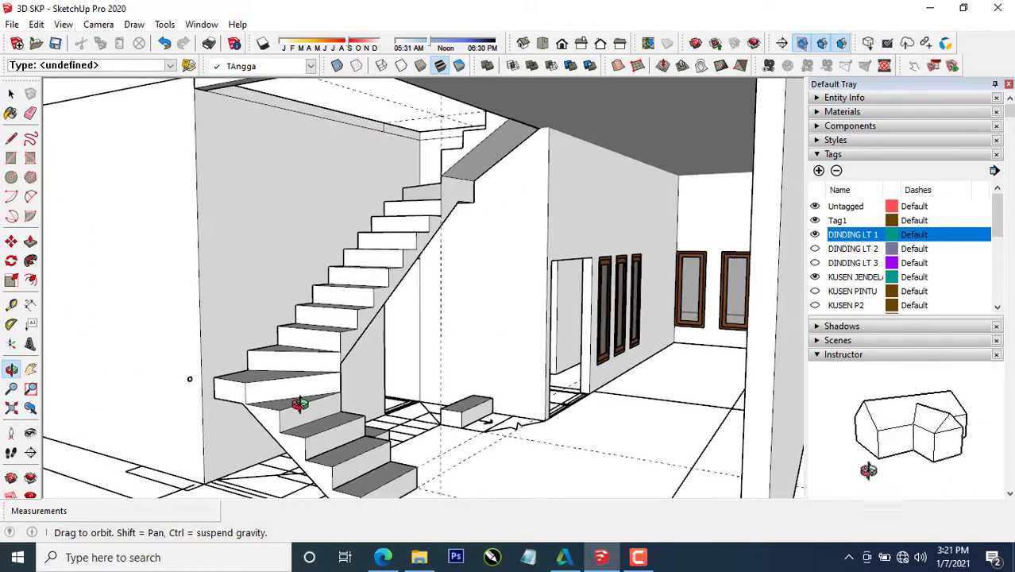
{"action": "scroll", "coordinate": [399, 292], "scroll_direction": "down", "scroll_amount": 3}
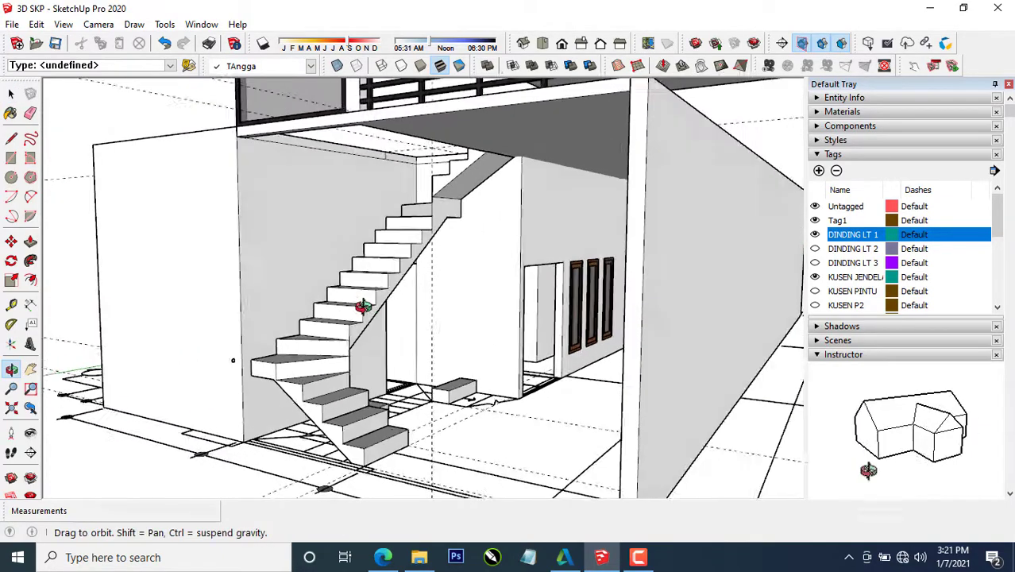